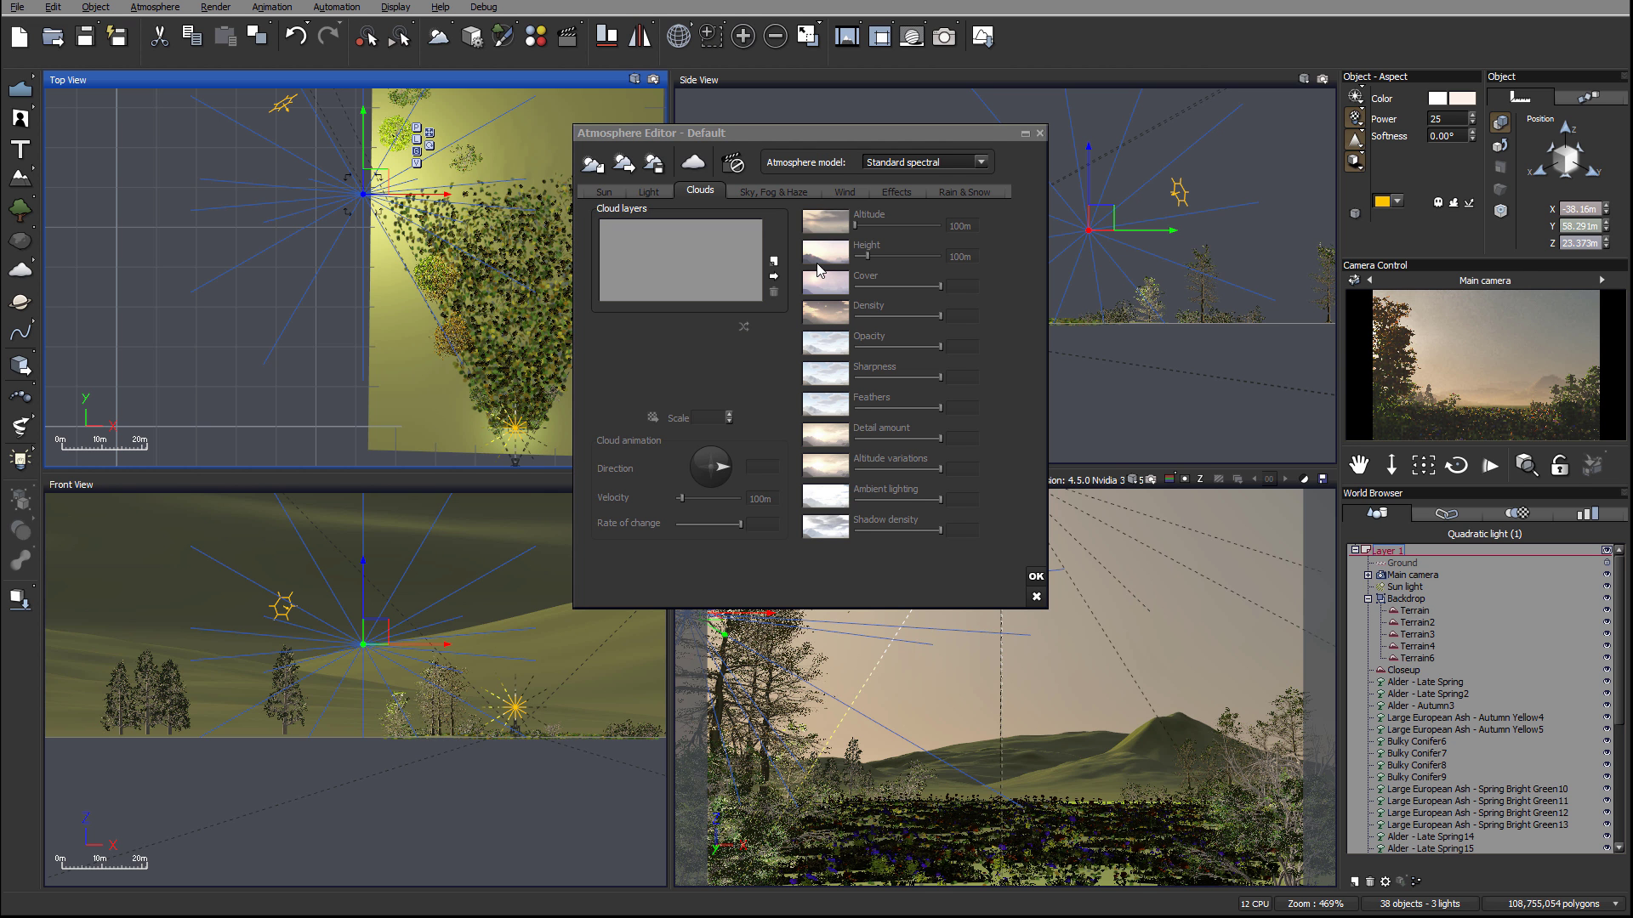
# Step: Add a Cumulus cloud layer, hide it, and add a second Cumulus layer above it
pyautogui.click(773, 262)
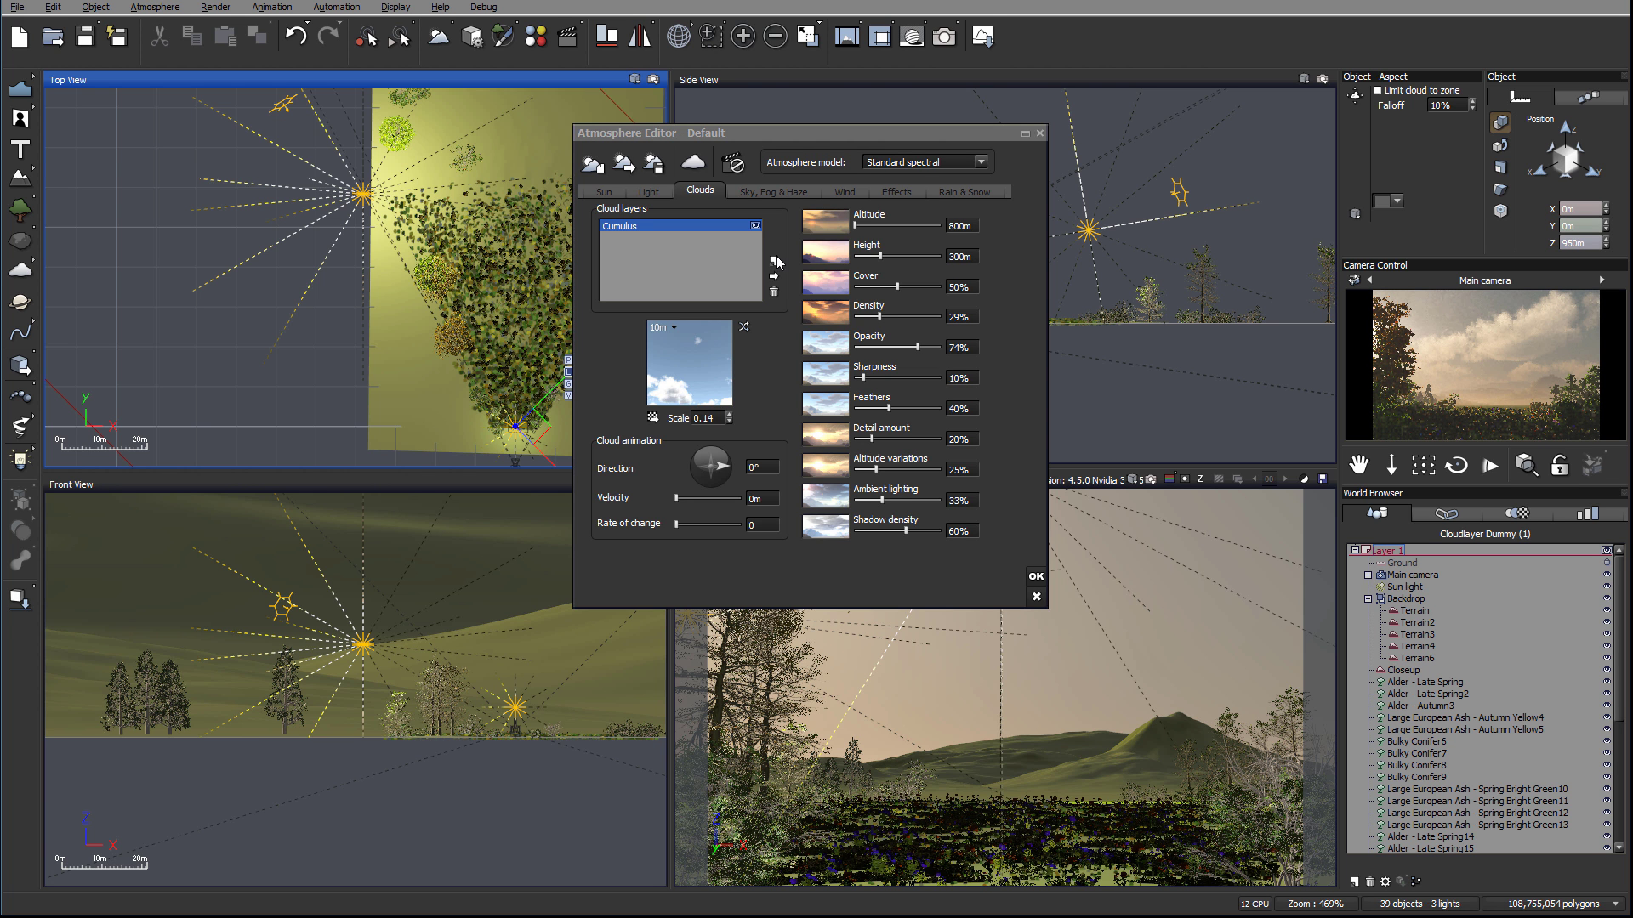
pyautogui.click(757, 227)
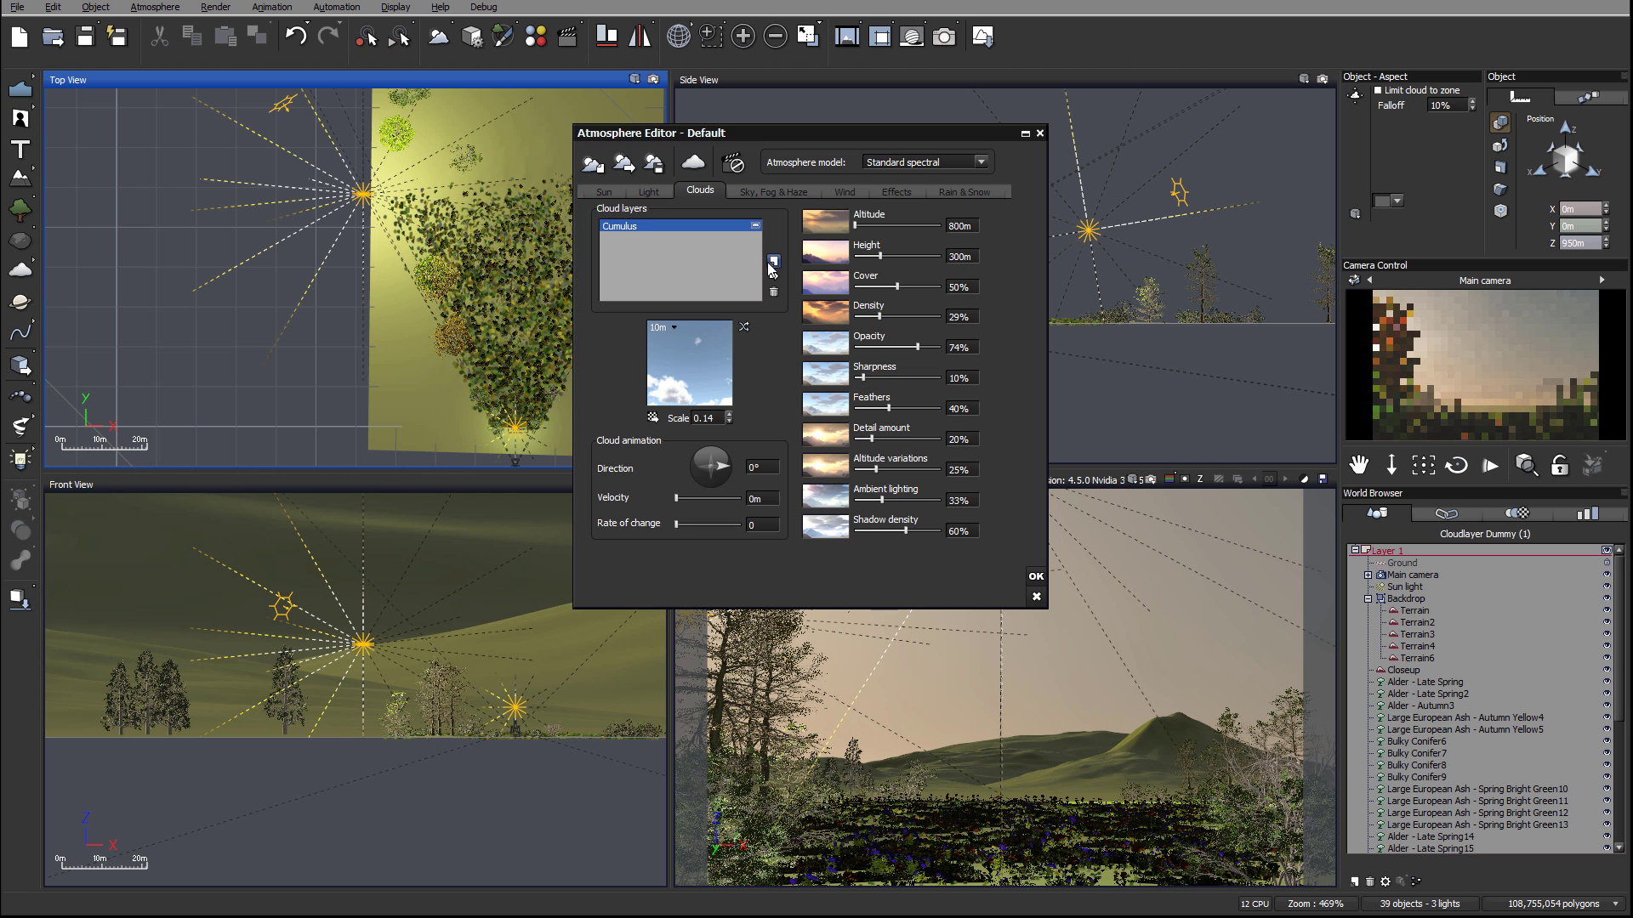
pyautogui.click(773, 262)
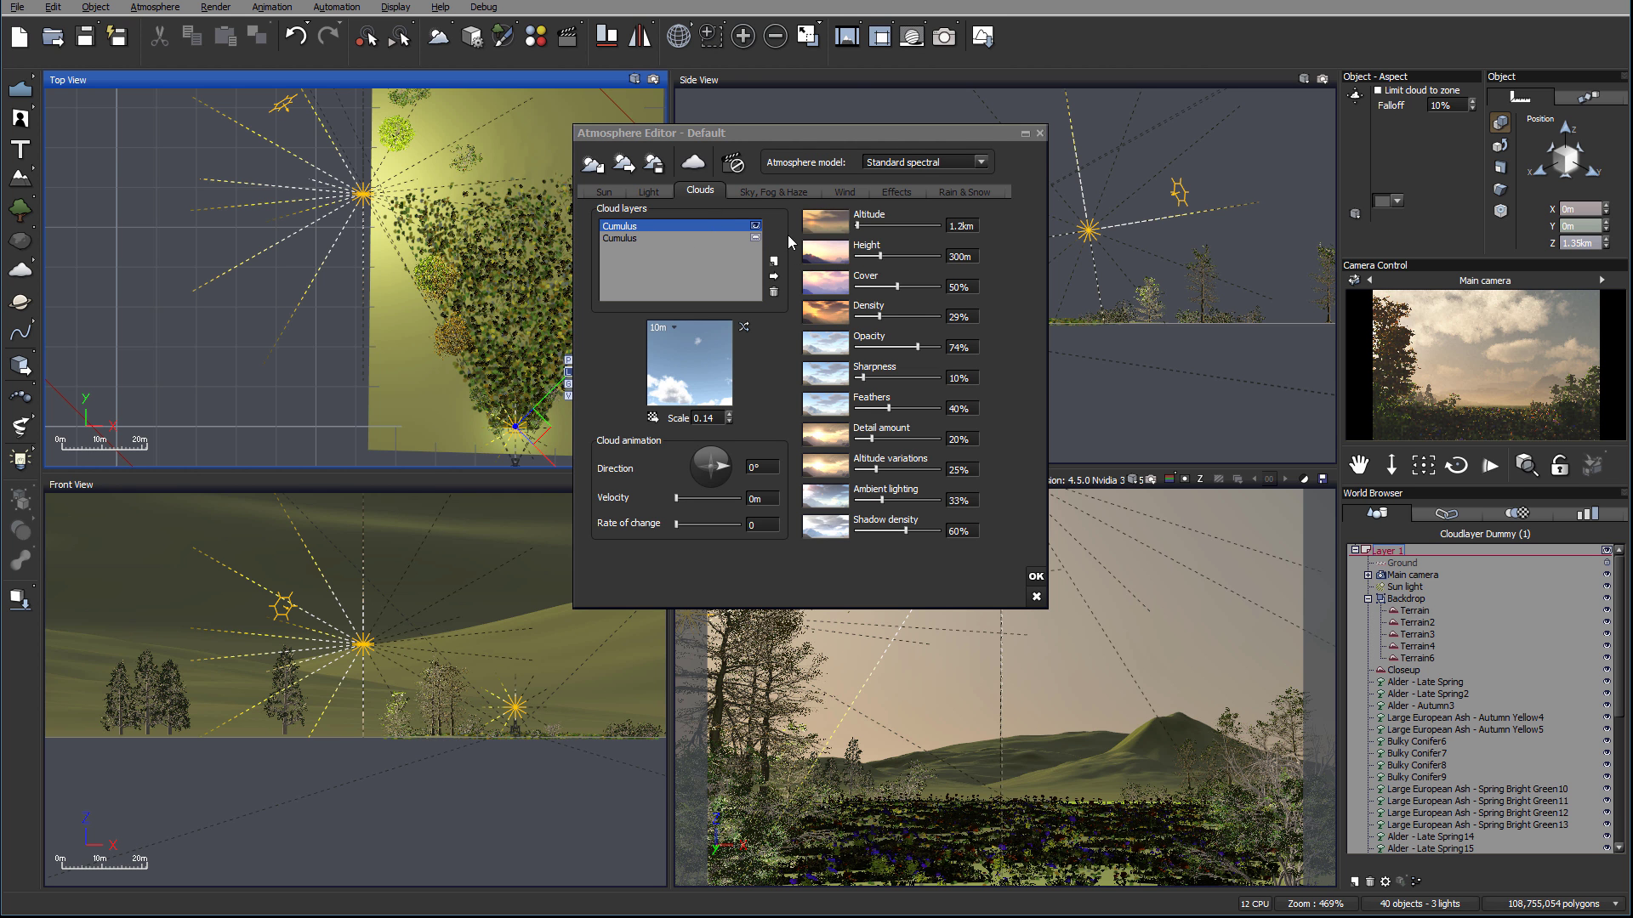
# Step: Set the new Cumulus layer's density to 1%, detail amount to 65% and altitude to 1 km, and refresh the camera preview
pyautogui.moveTo(908, 311); pyautogui.dragTo(885, 311)
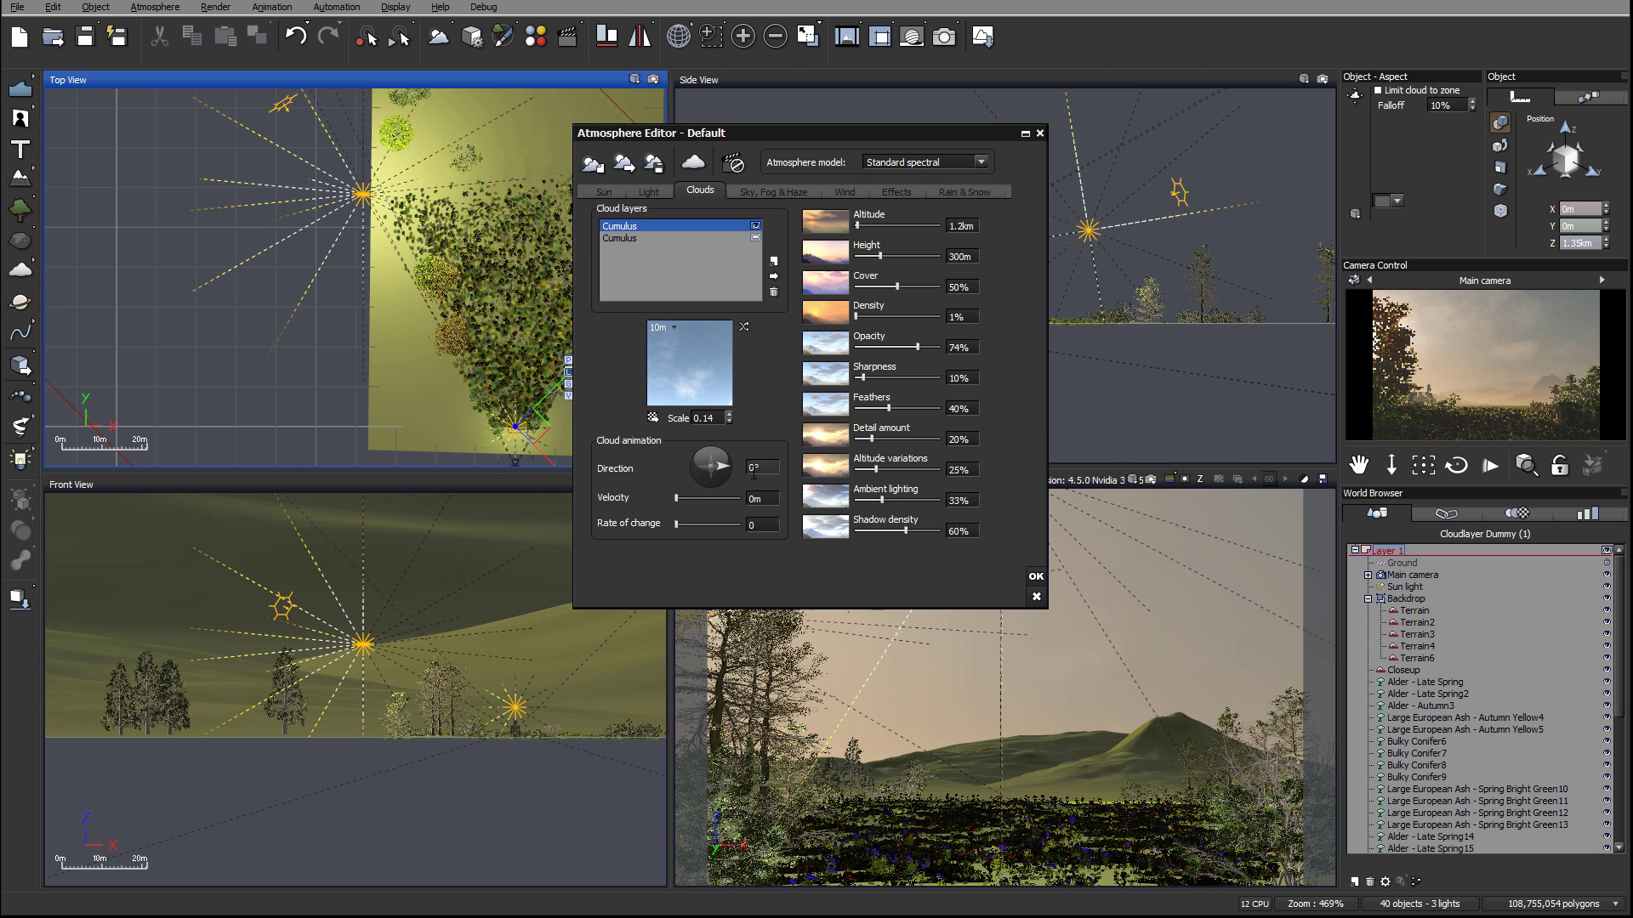
pyautogui.moveTo(904, 437); pyautogui.dragTo(938, 439)
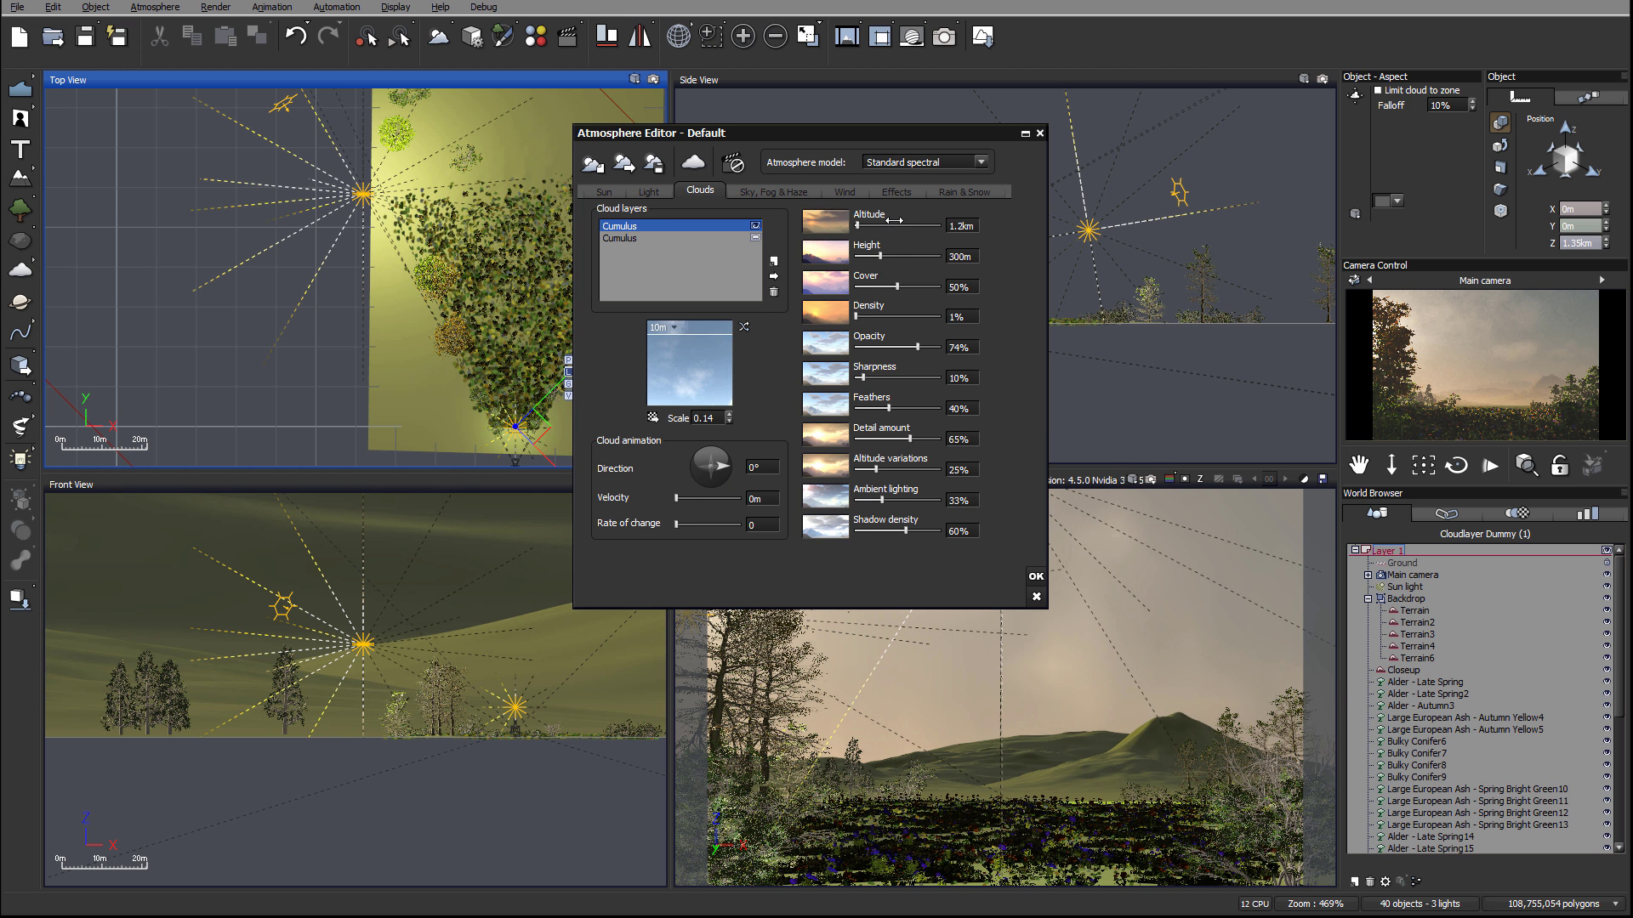
pyautogui.moveTo(894, 222); pyautogui.dragTo(890, 223)
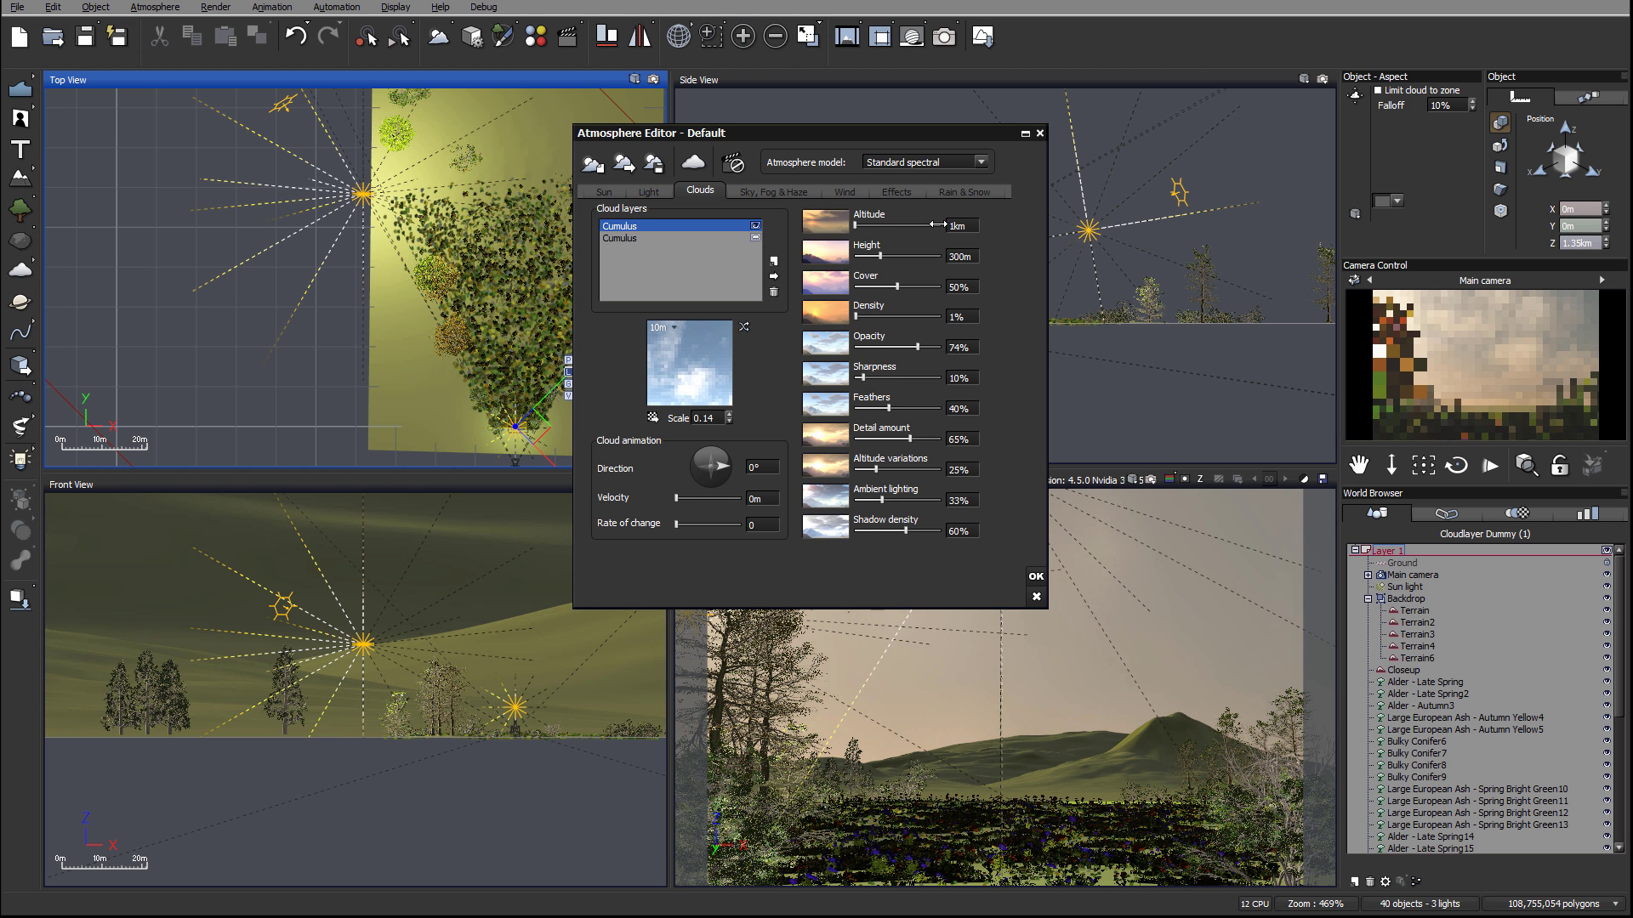
pyautogui.rightClick(1530, 425)
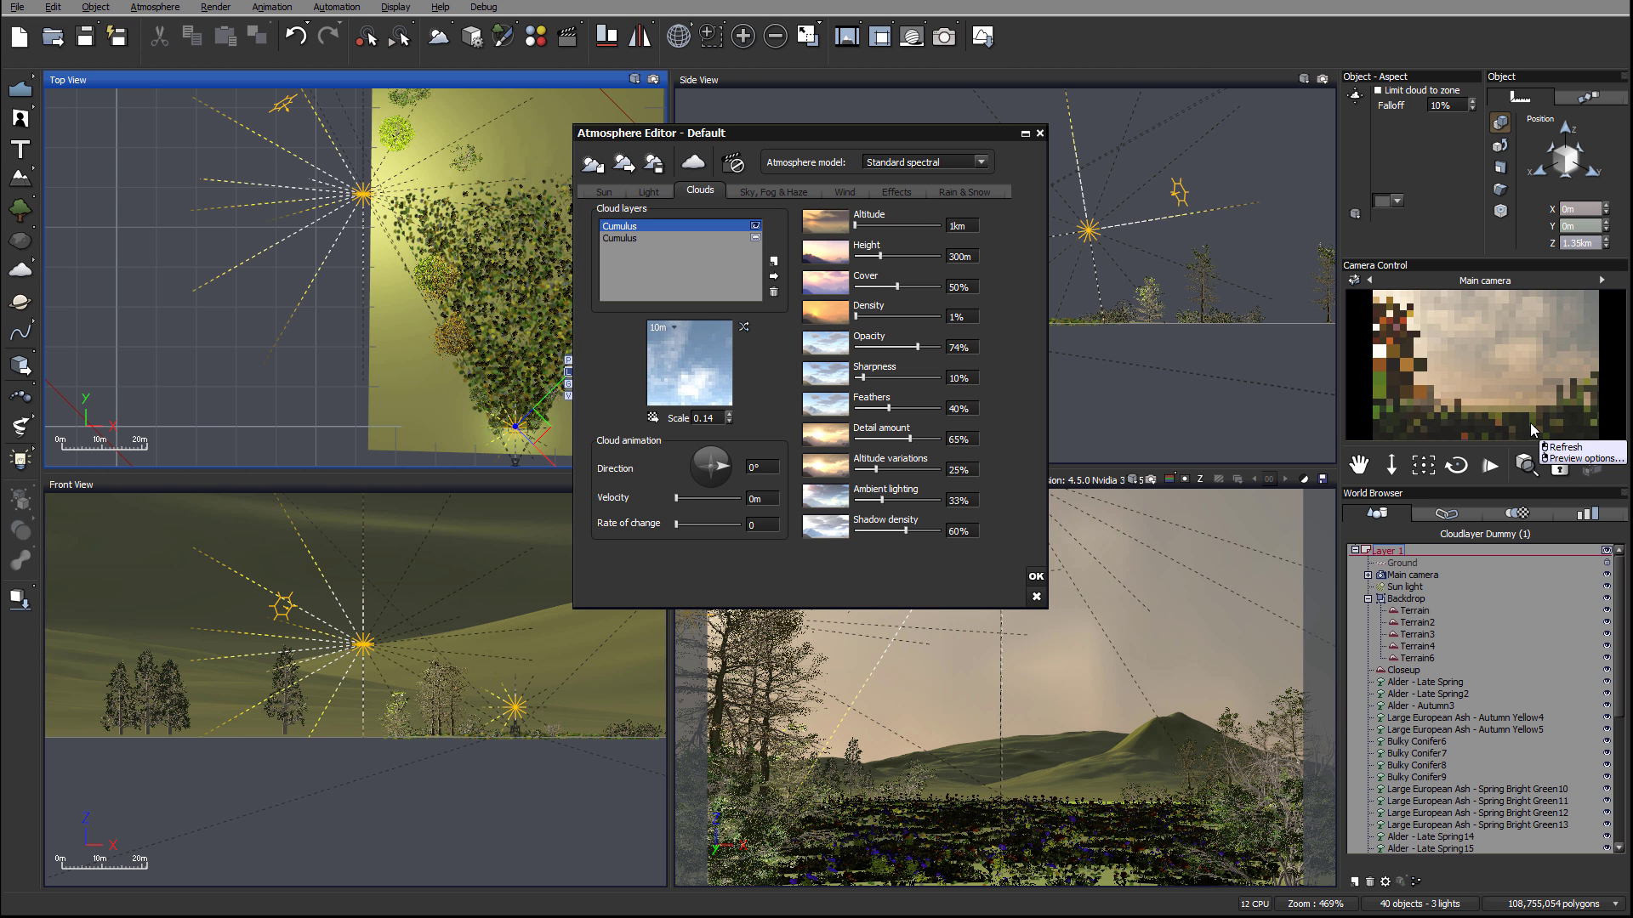
pyautogui.click(1488, 324)
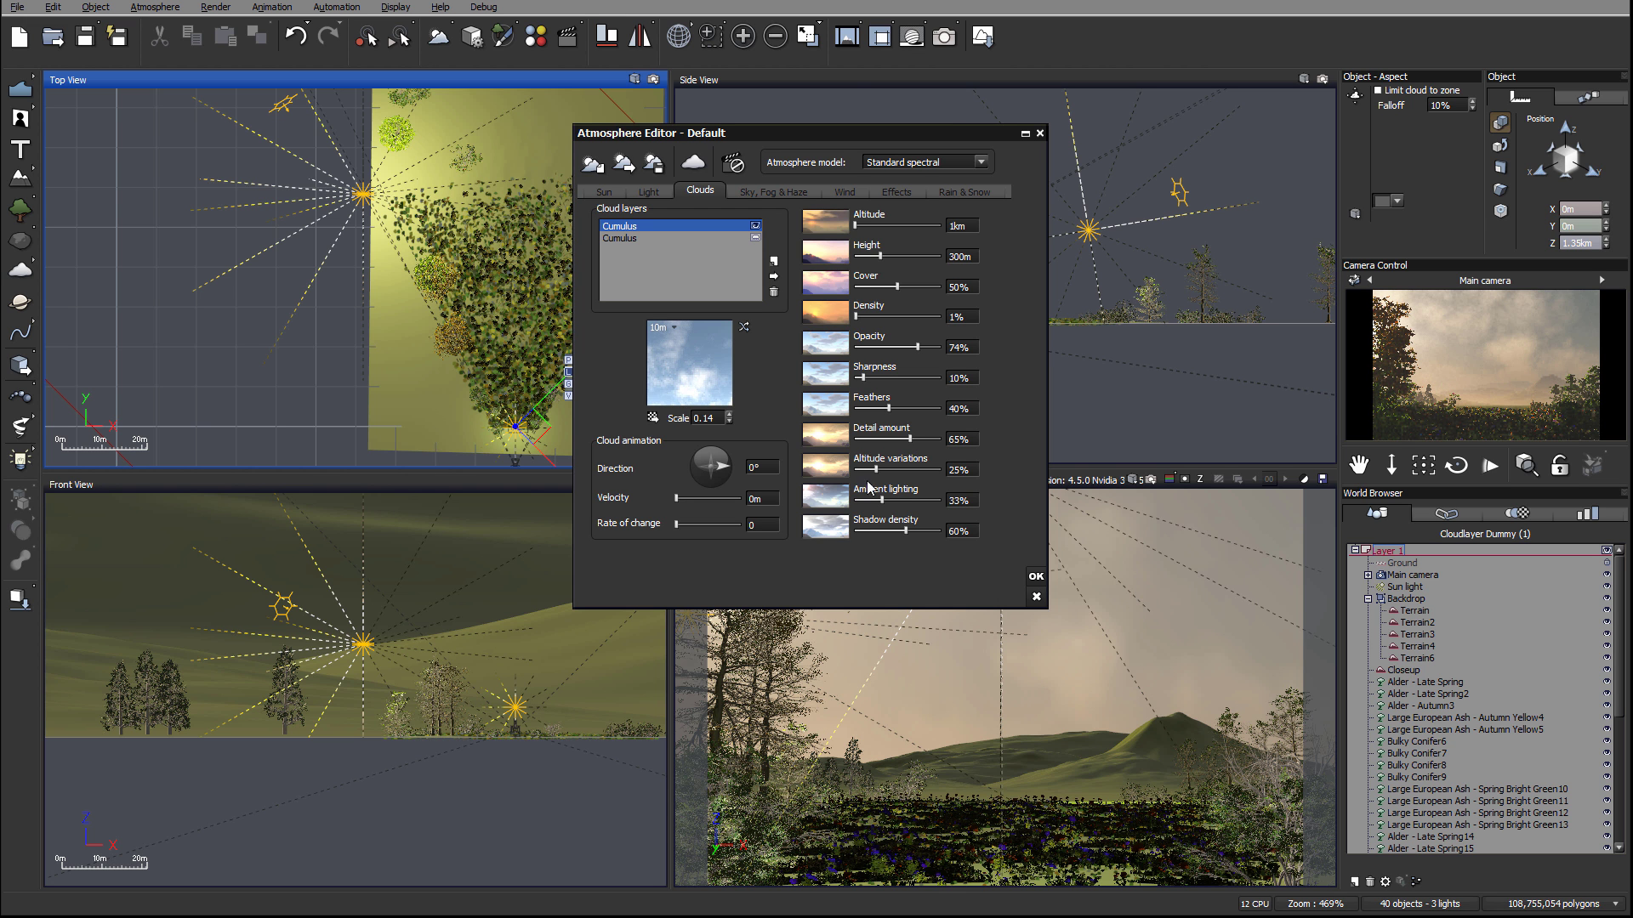
# Step: Set the layer's opacity to 18%, cover to 32%, detail amount to 41% and altitude variations to 100%, and refresh the preview
pyautogui.moveTo(918, 347); pyautogui.dragTo(883, 348)
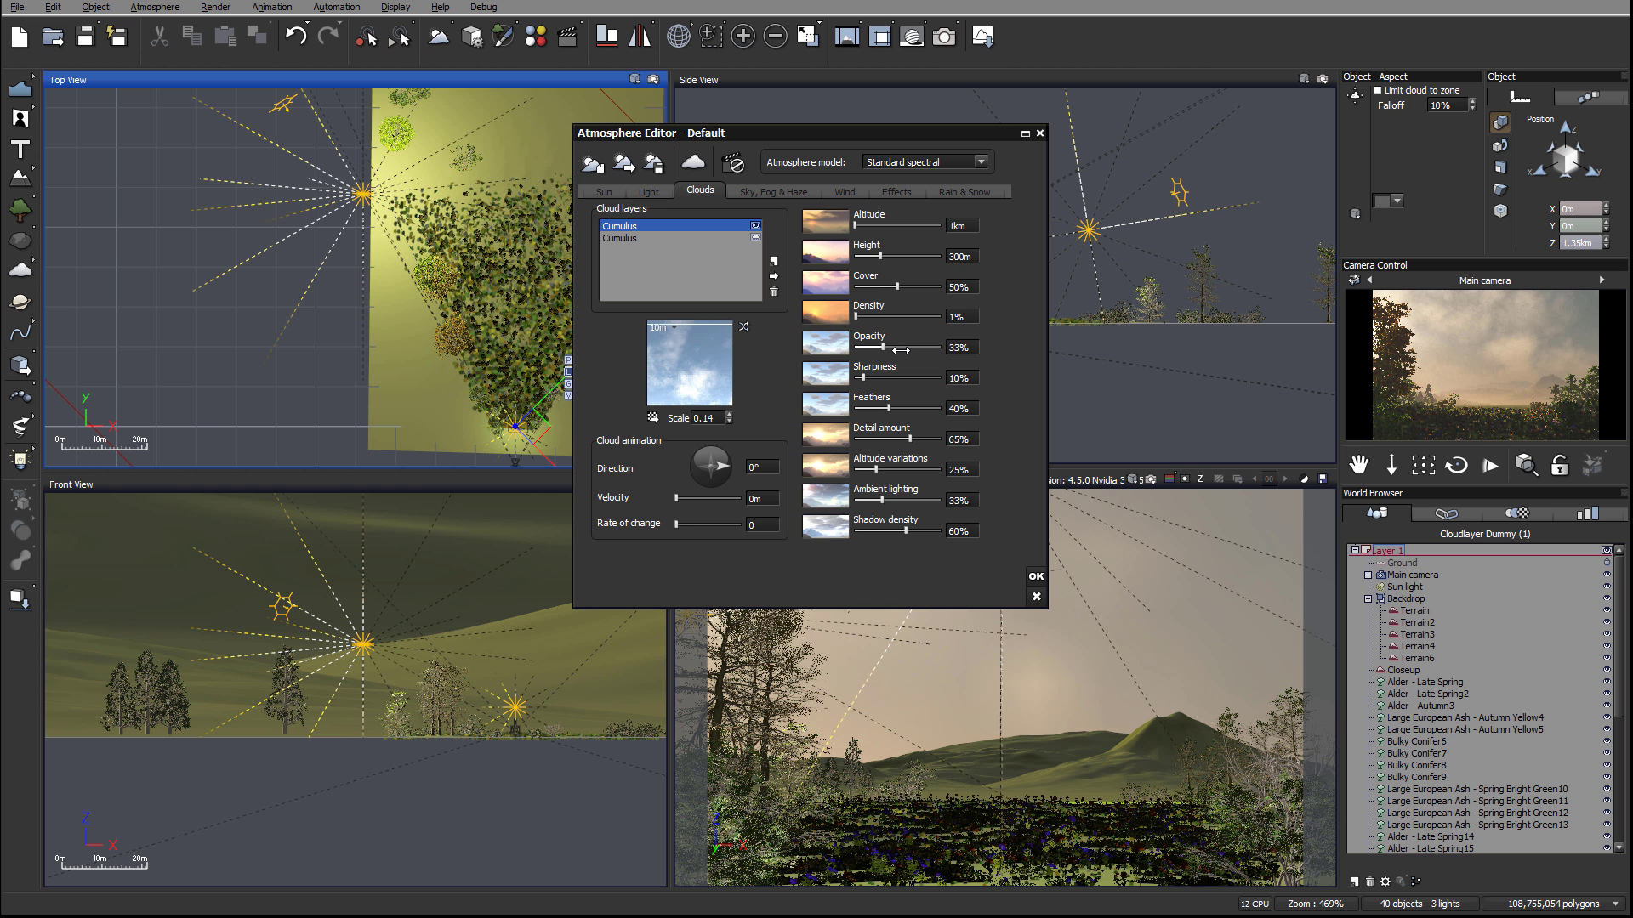
pyautogui.moveTo(901, 350); pyautogui.dragTo(941, 347)
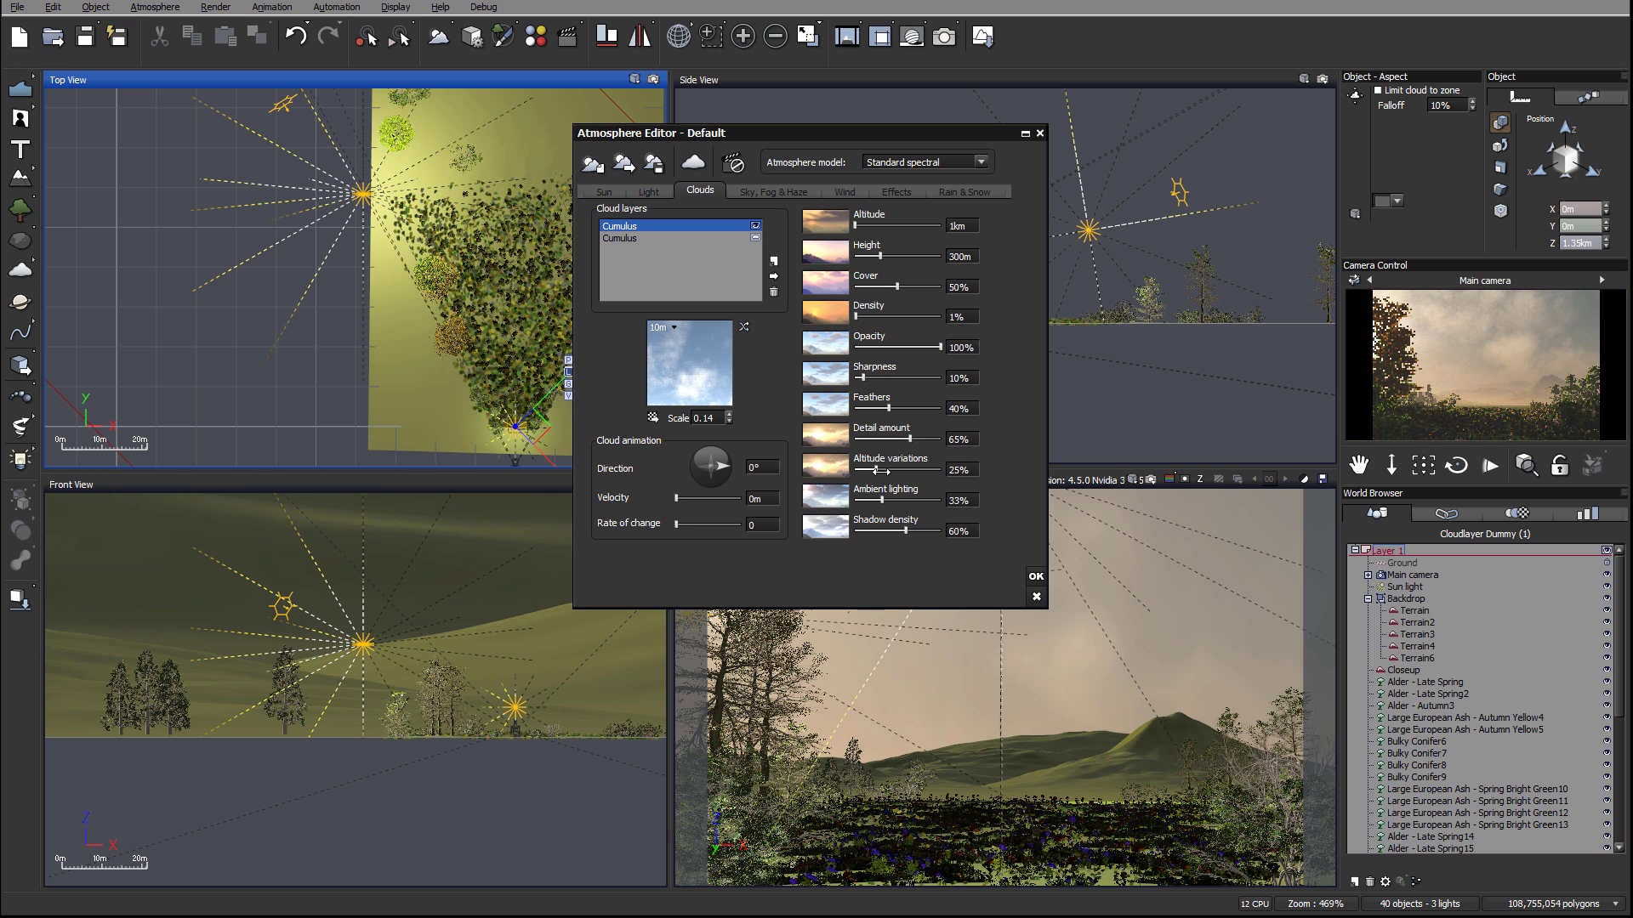
pyautogui.moveTo(940, 347); pyautogui.dragTo(869, 346)
pyautogui.moveTo(897, 286); pyautogui.dragTo(897, 289)
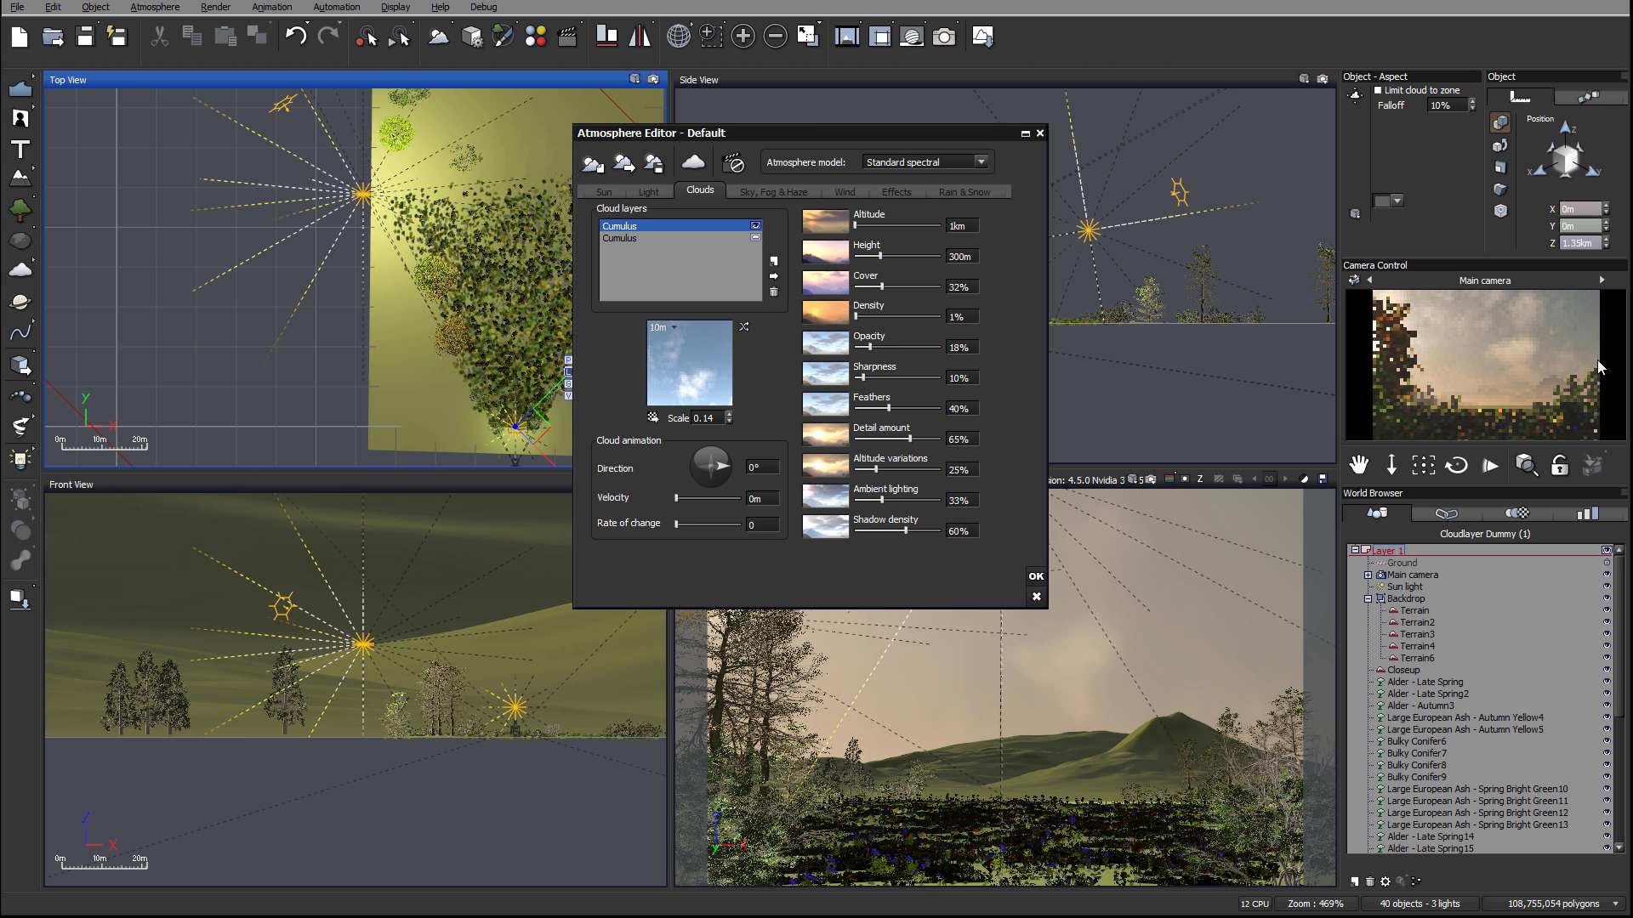
pyautogui.moveTo(942, 438)
pyautogui.mouseDown()
pyautogui.moveTo(918, 437)
pyautogui.moveTo(893, 469)
pyautogui.moveTo(944, 469)
pyautogui.mouseUp()
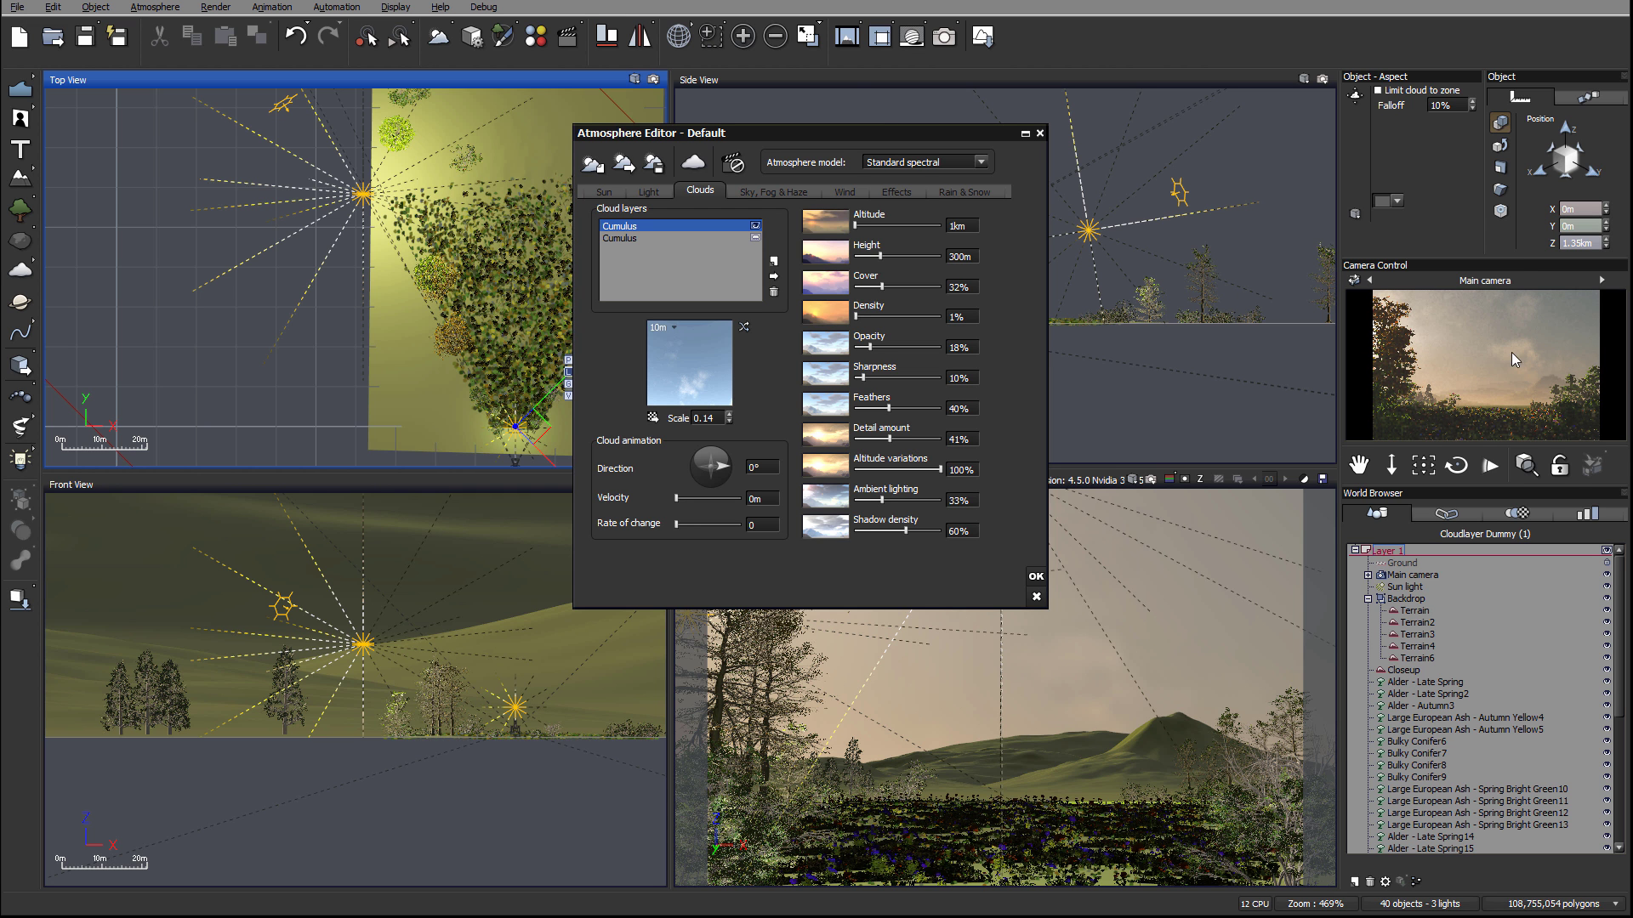
pyautogui.click(1574, 375)
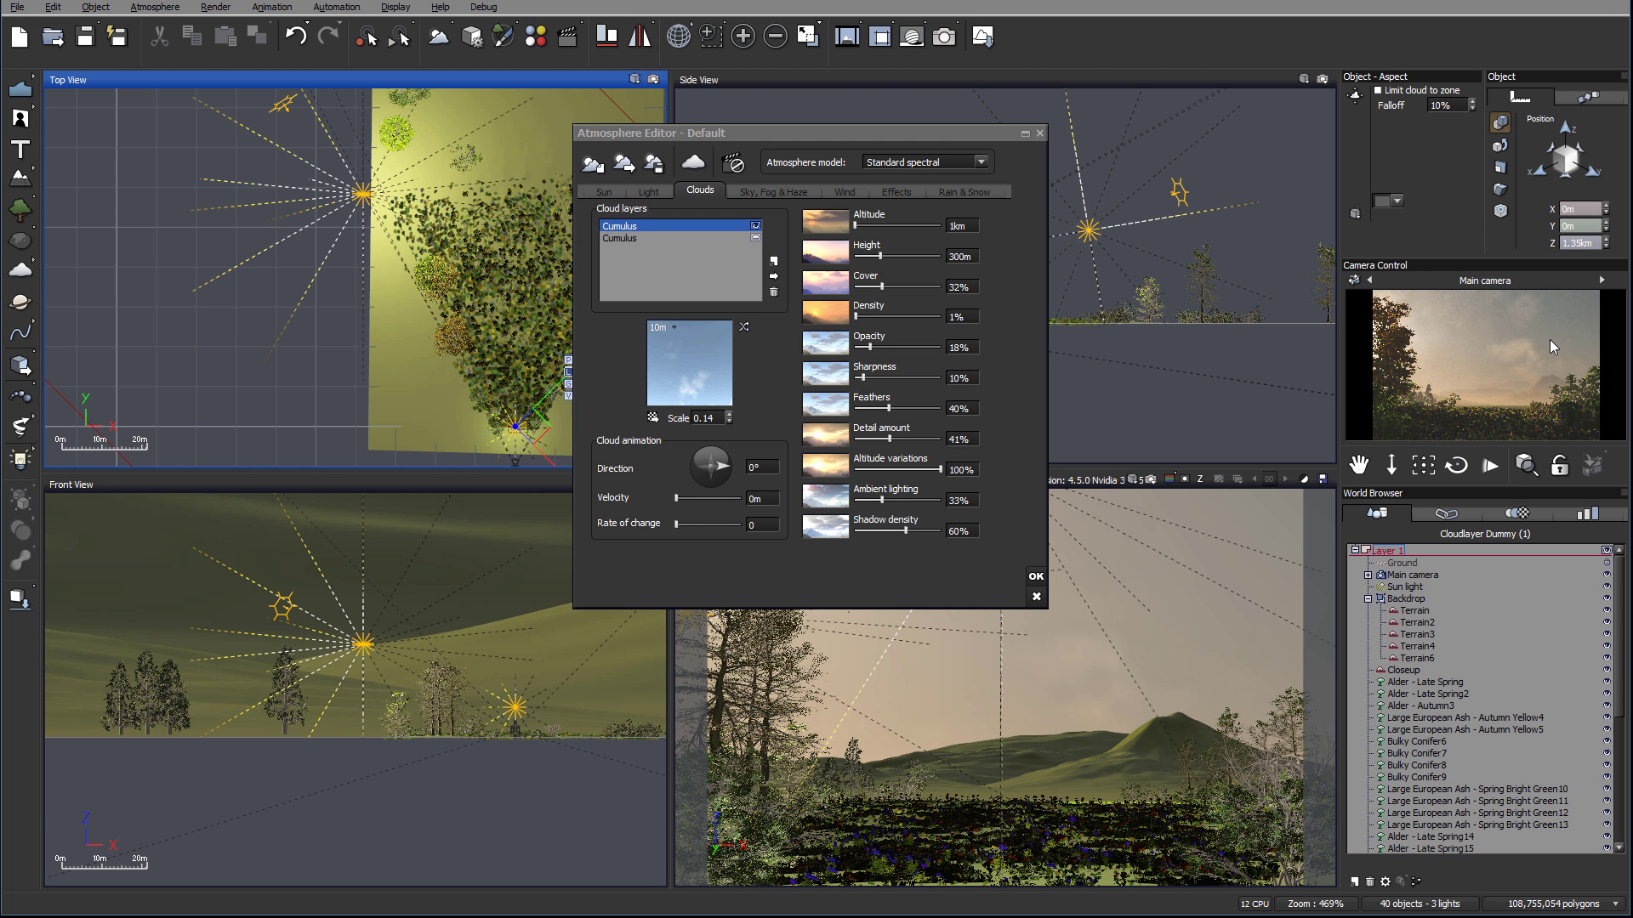
# Step: Lower the thin Cumulus layer's altitude to 500 m and refresh the camera preview
pyautogui.click(962, 224)
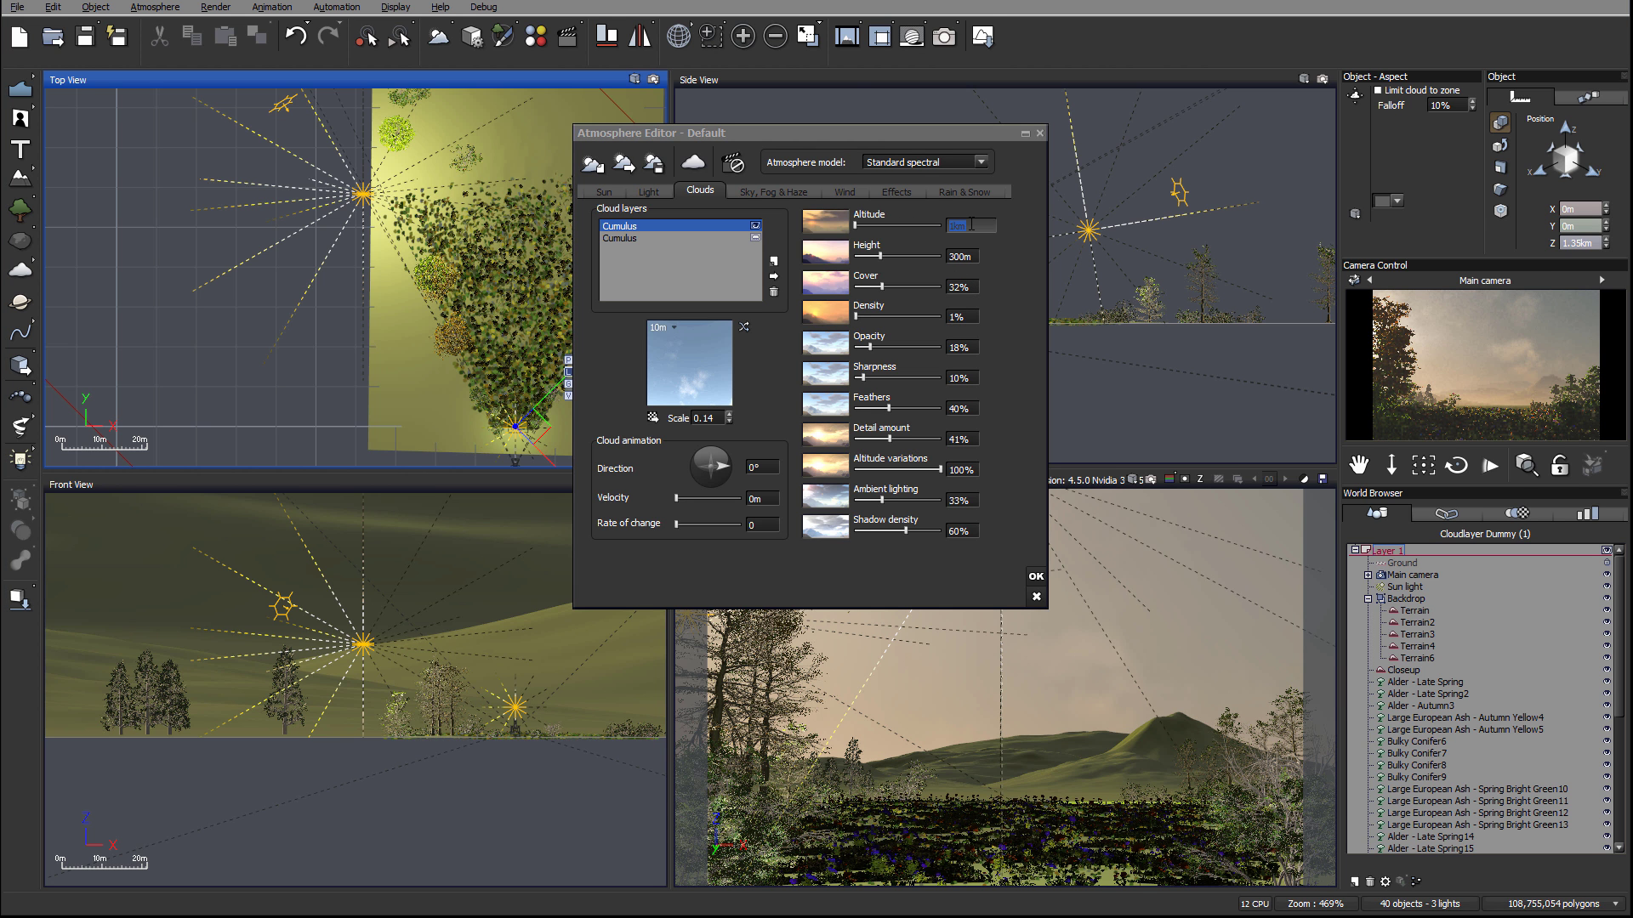
pyautogui.write('5')
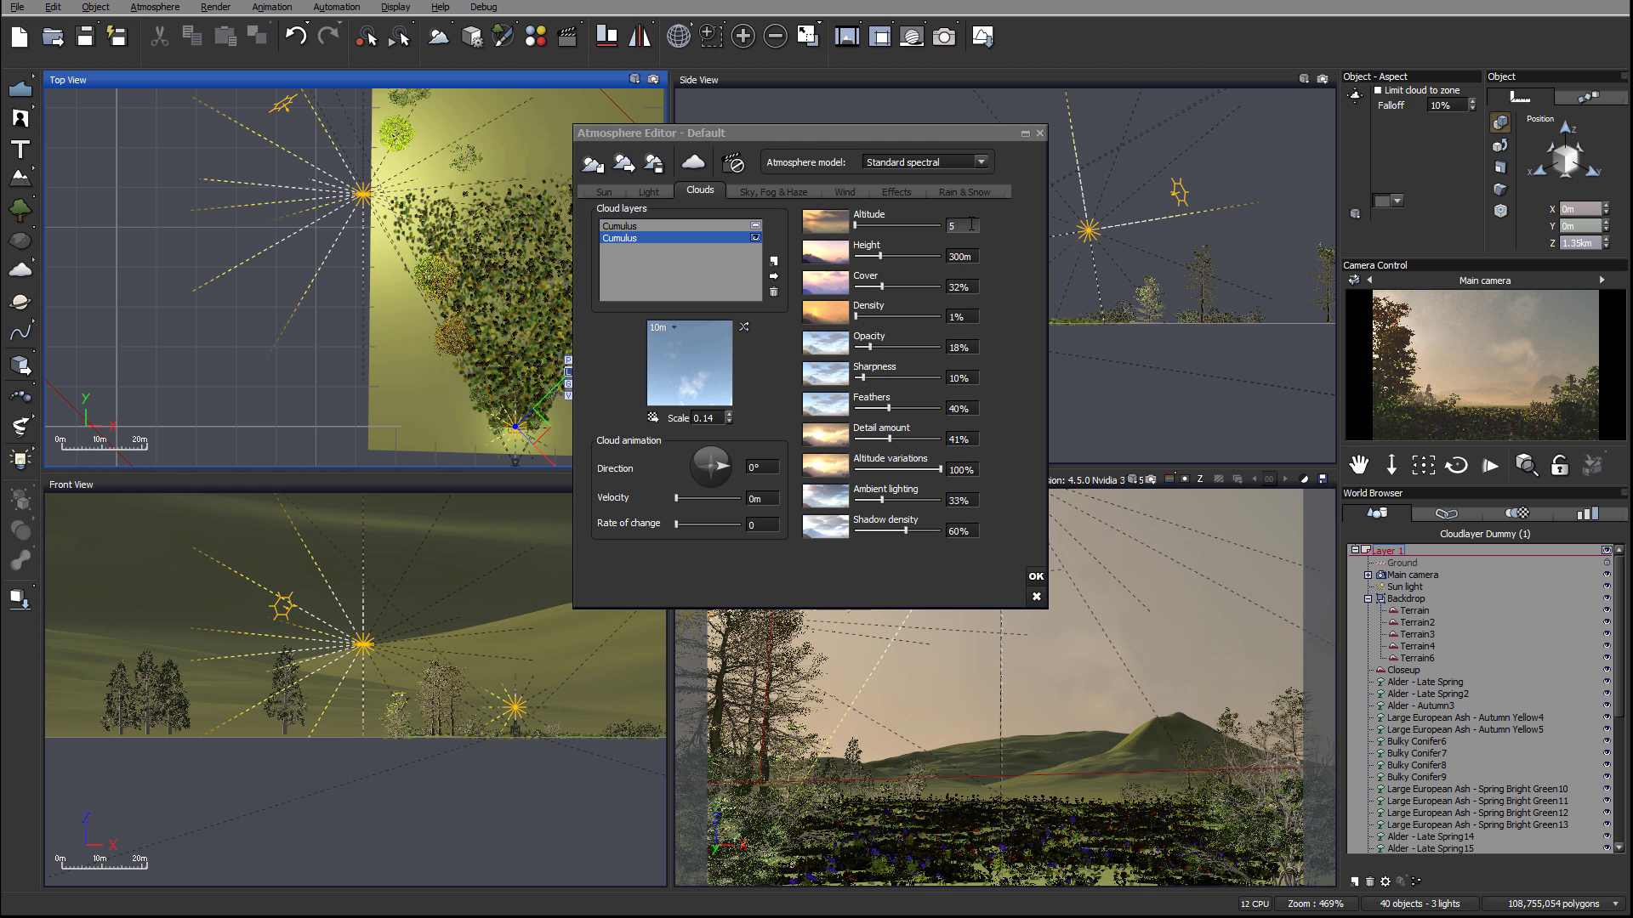
pyautogui.write('00')
pyautogui.press('Return')
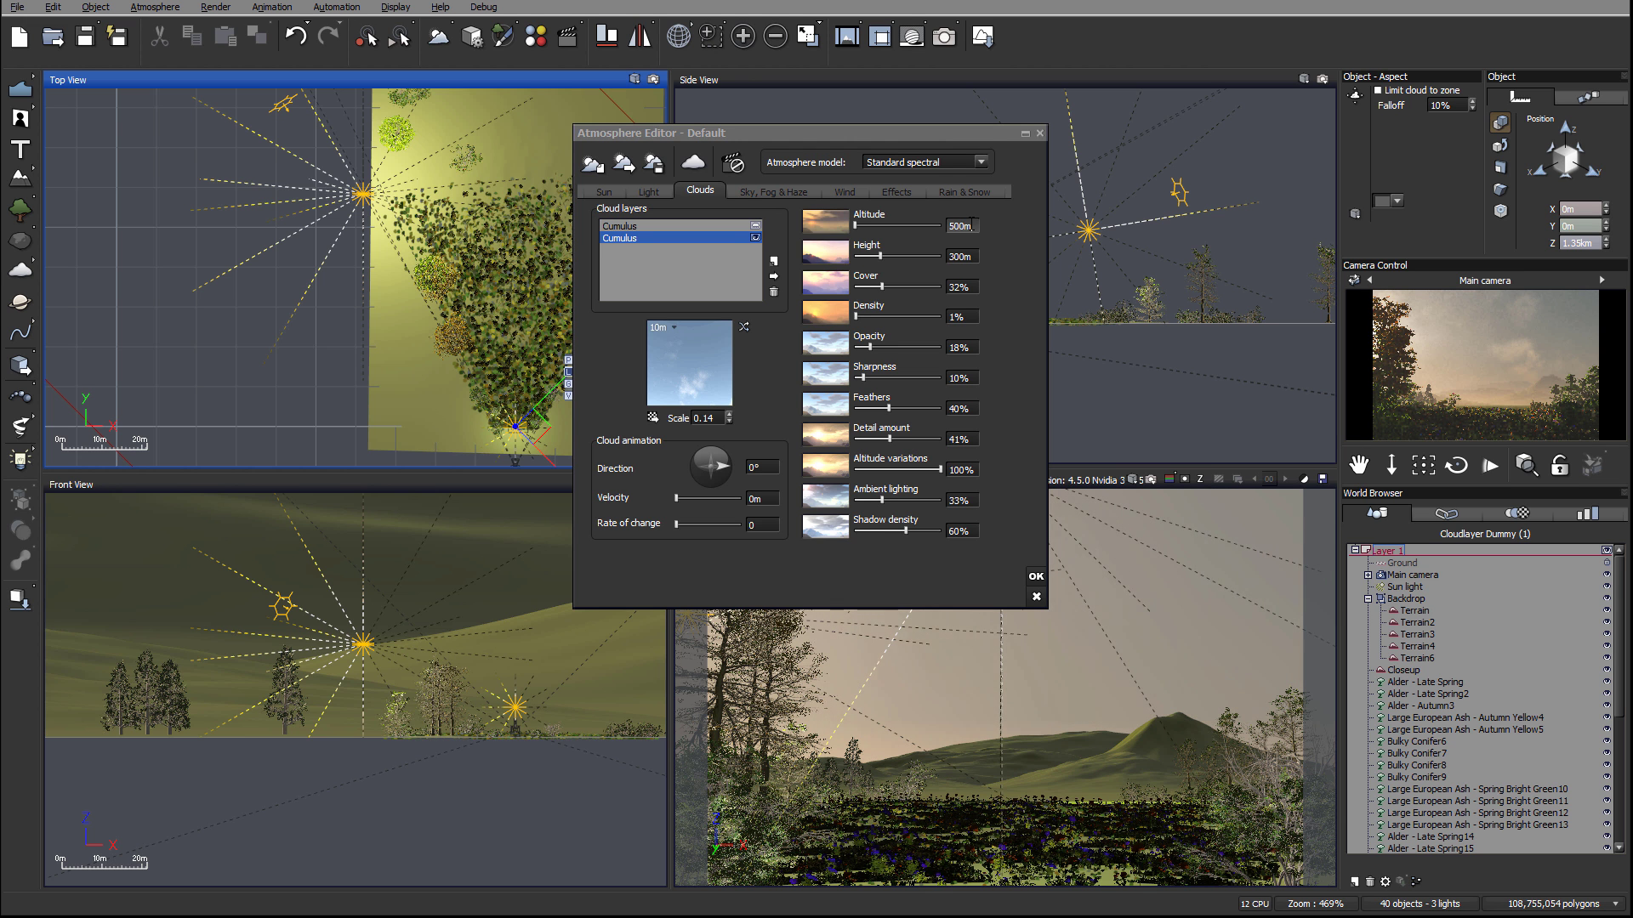
pyautogui.rightClick(1557, 380)
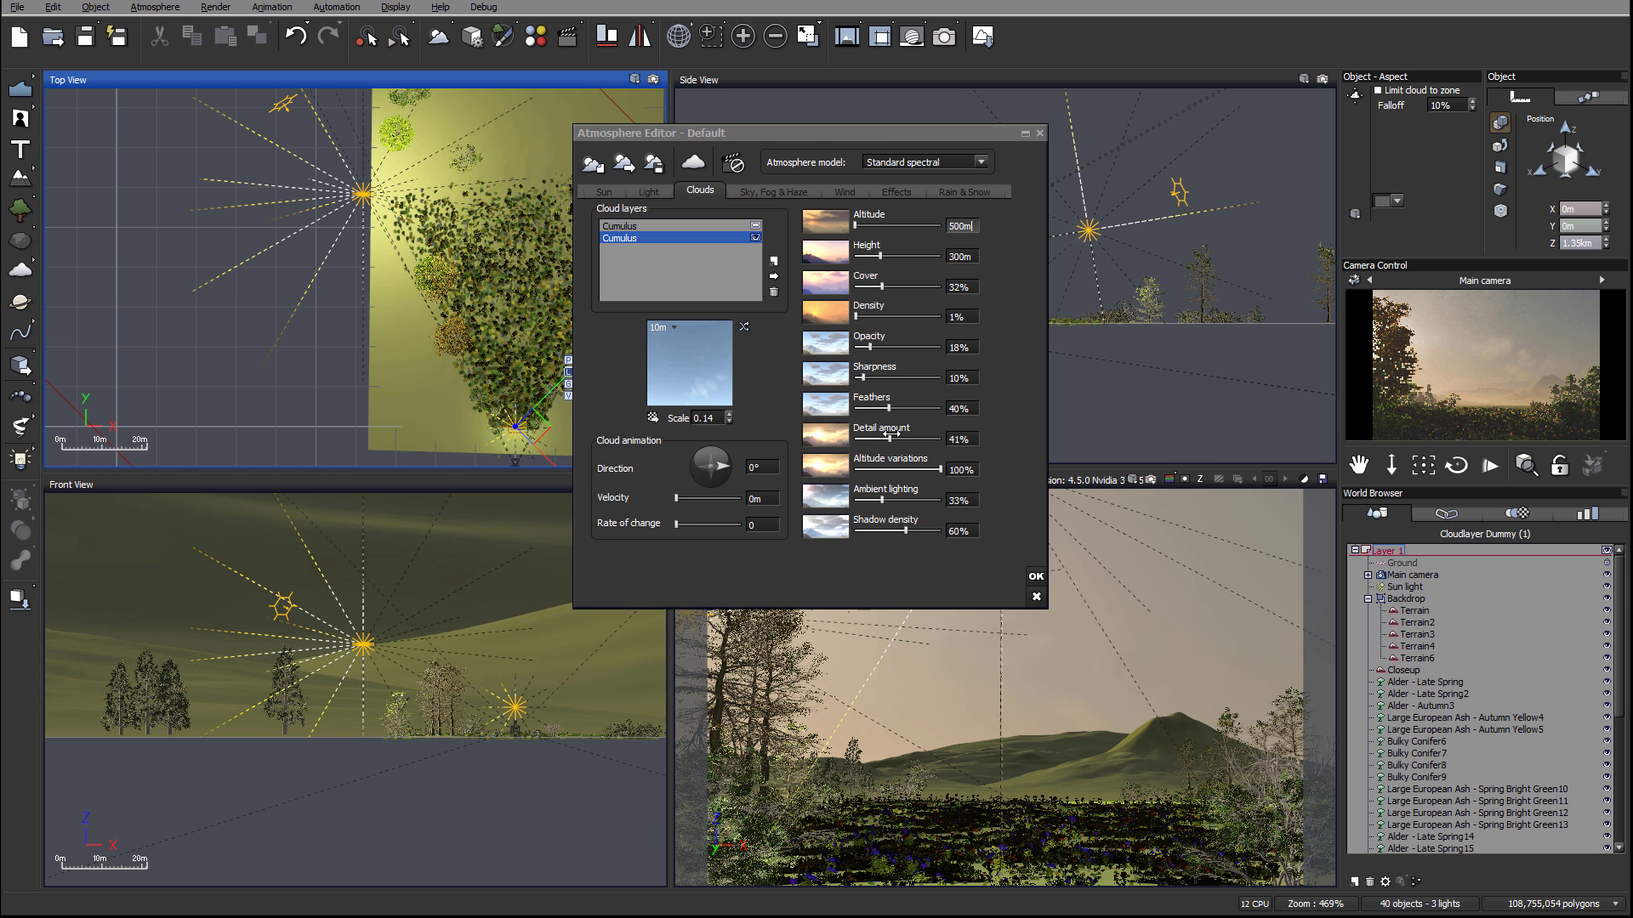
# Step: Set the thin Cumulus layer's cover to 49%, detail amount to 32% and opacity to 31%
pyautogui.moveTo(885, 287); pyautogui.dragTo(899, 287)
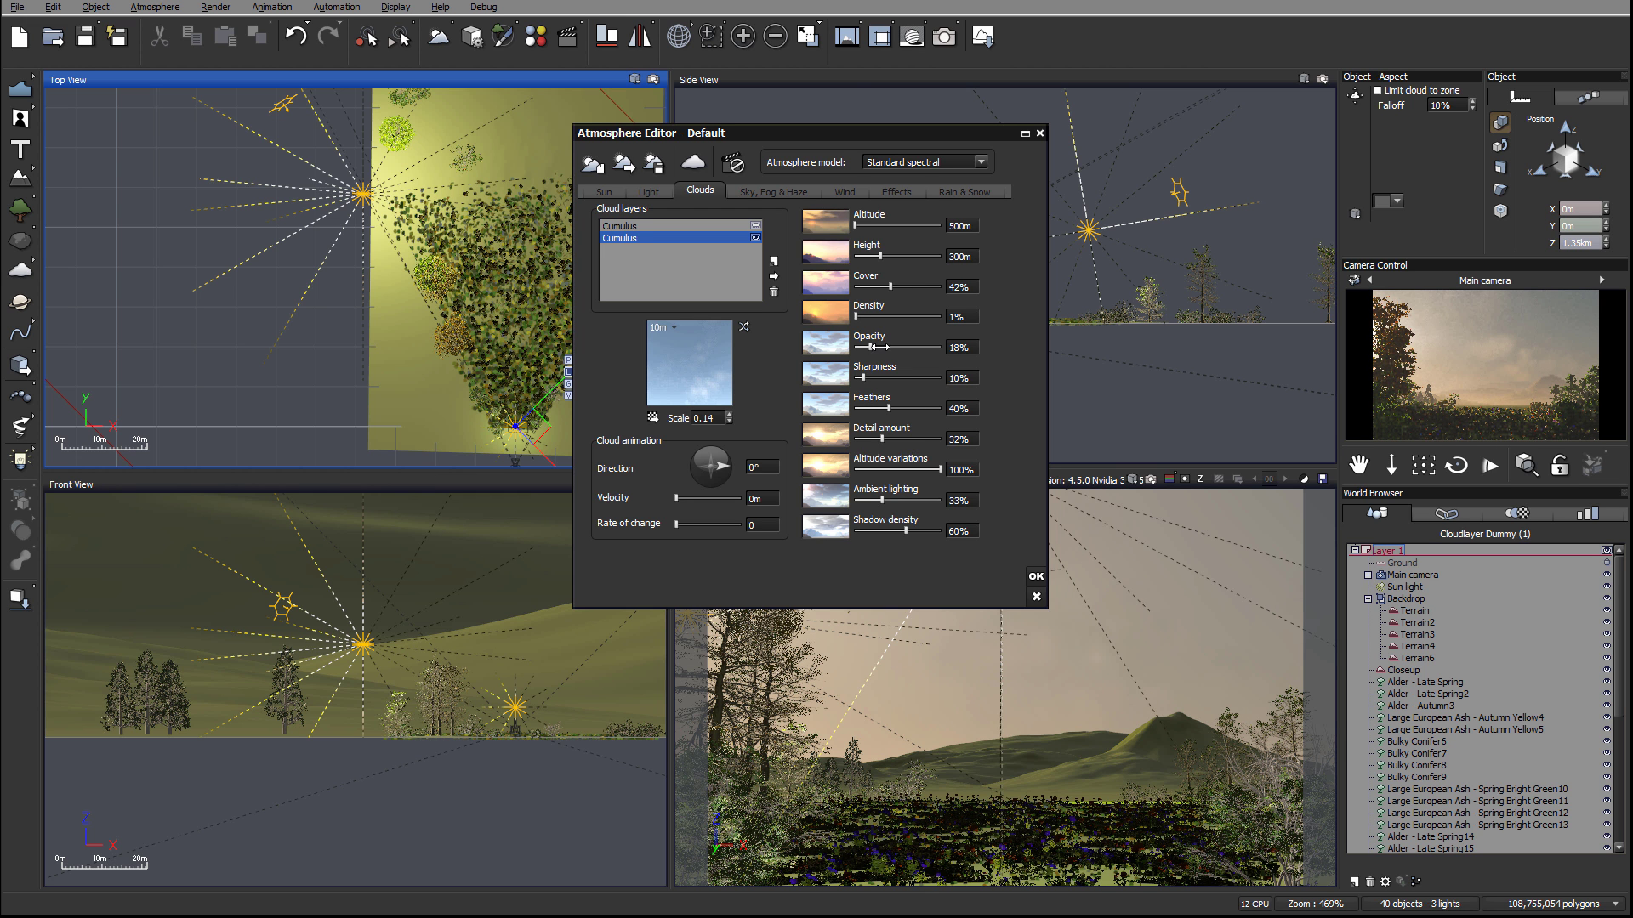
pyautogui.moveTo(888, 287); pyautogui.dragTo(893, 288)
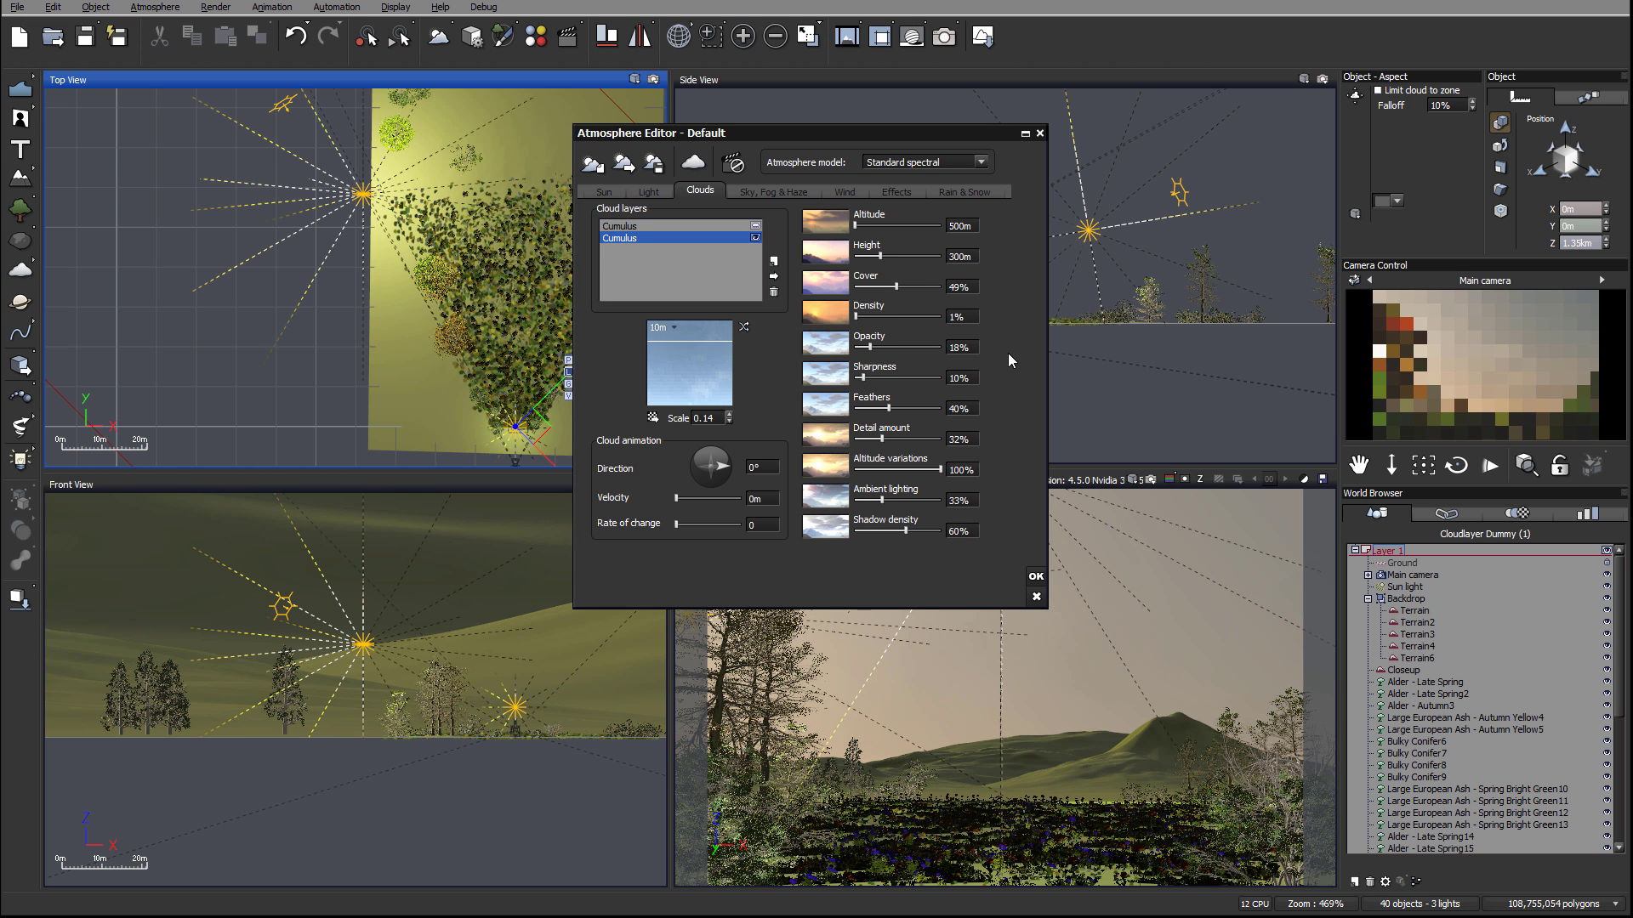
pyautogui.moveTo(869, 347); pyautogui.dragTo(884, 347)
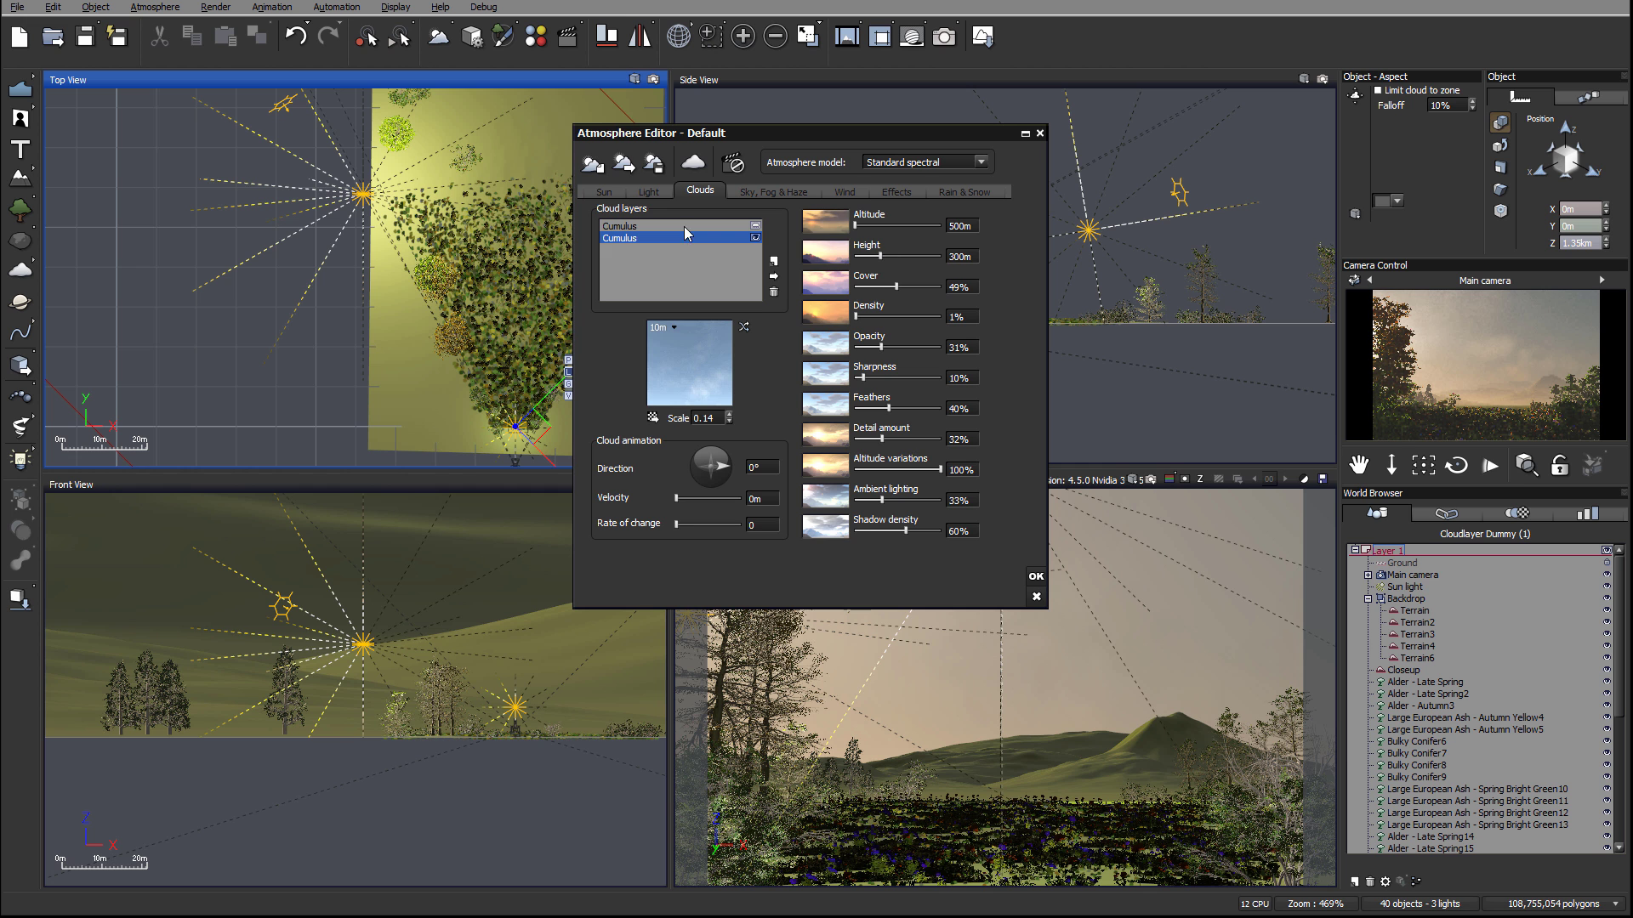
# Step: Show the hidden 800 m Cumulus layer again and set its altitude variations to 82%
pyautogui.click(740, 238)
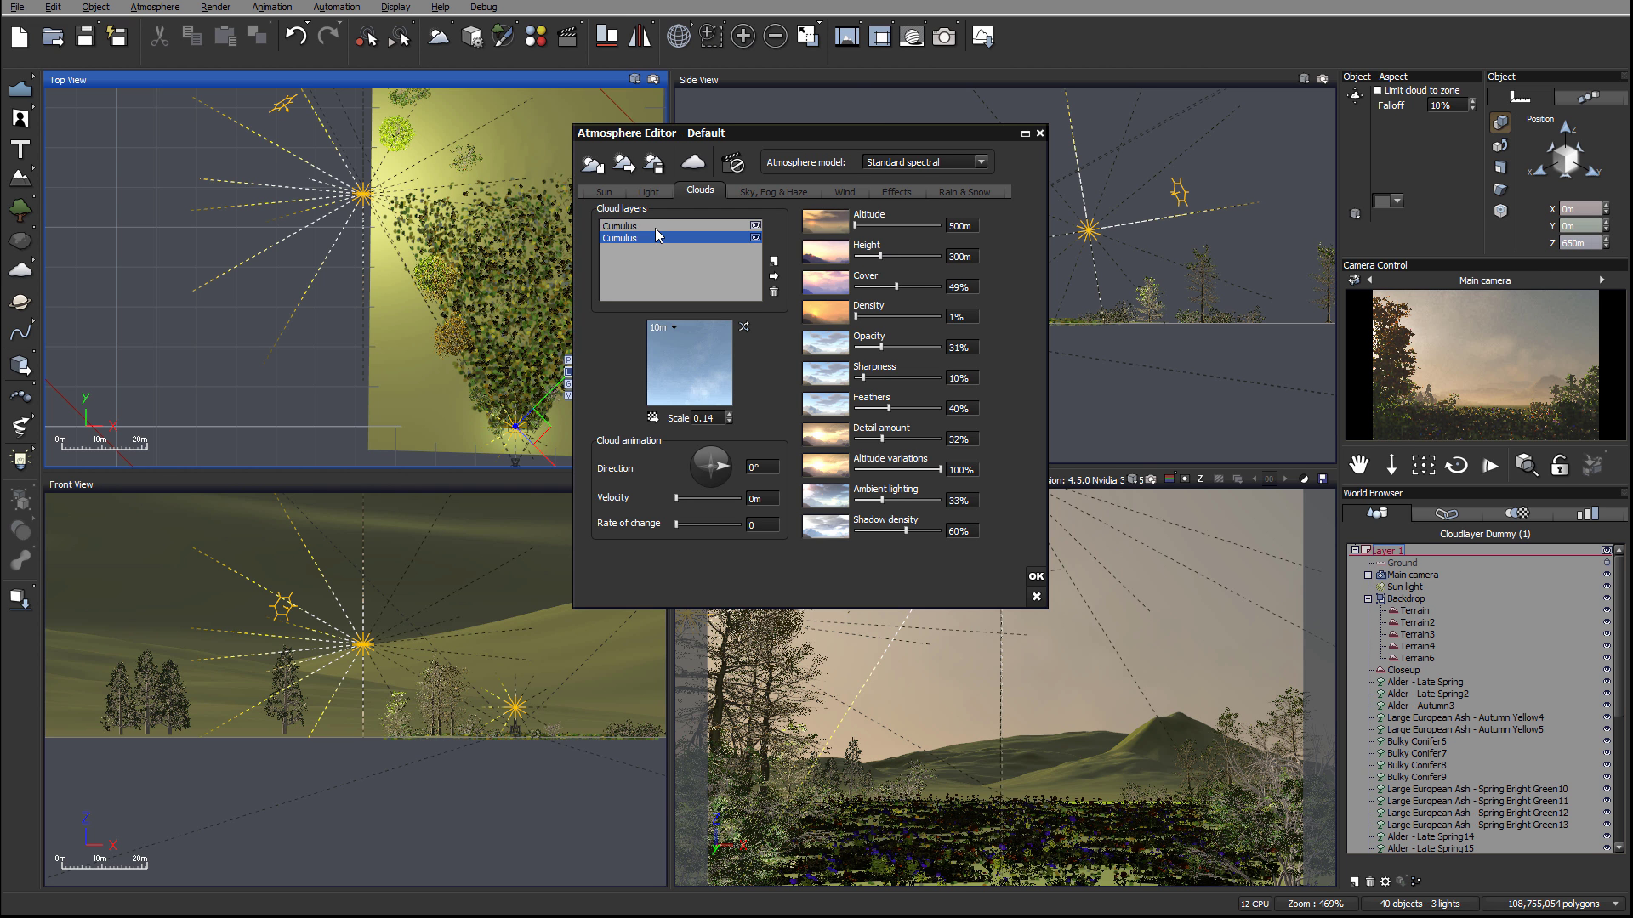
pyautogui.click(629, 226)
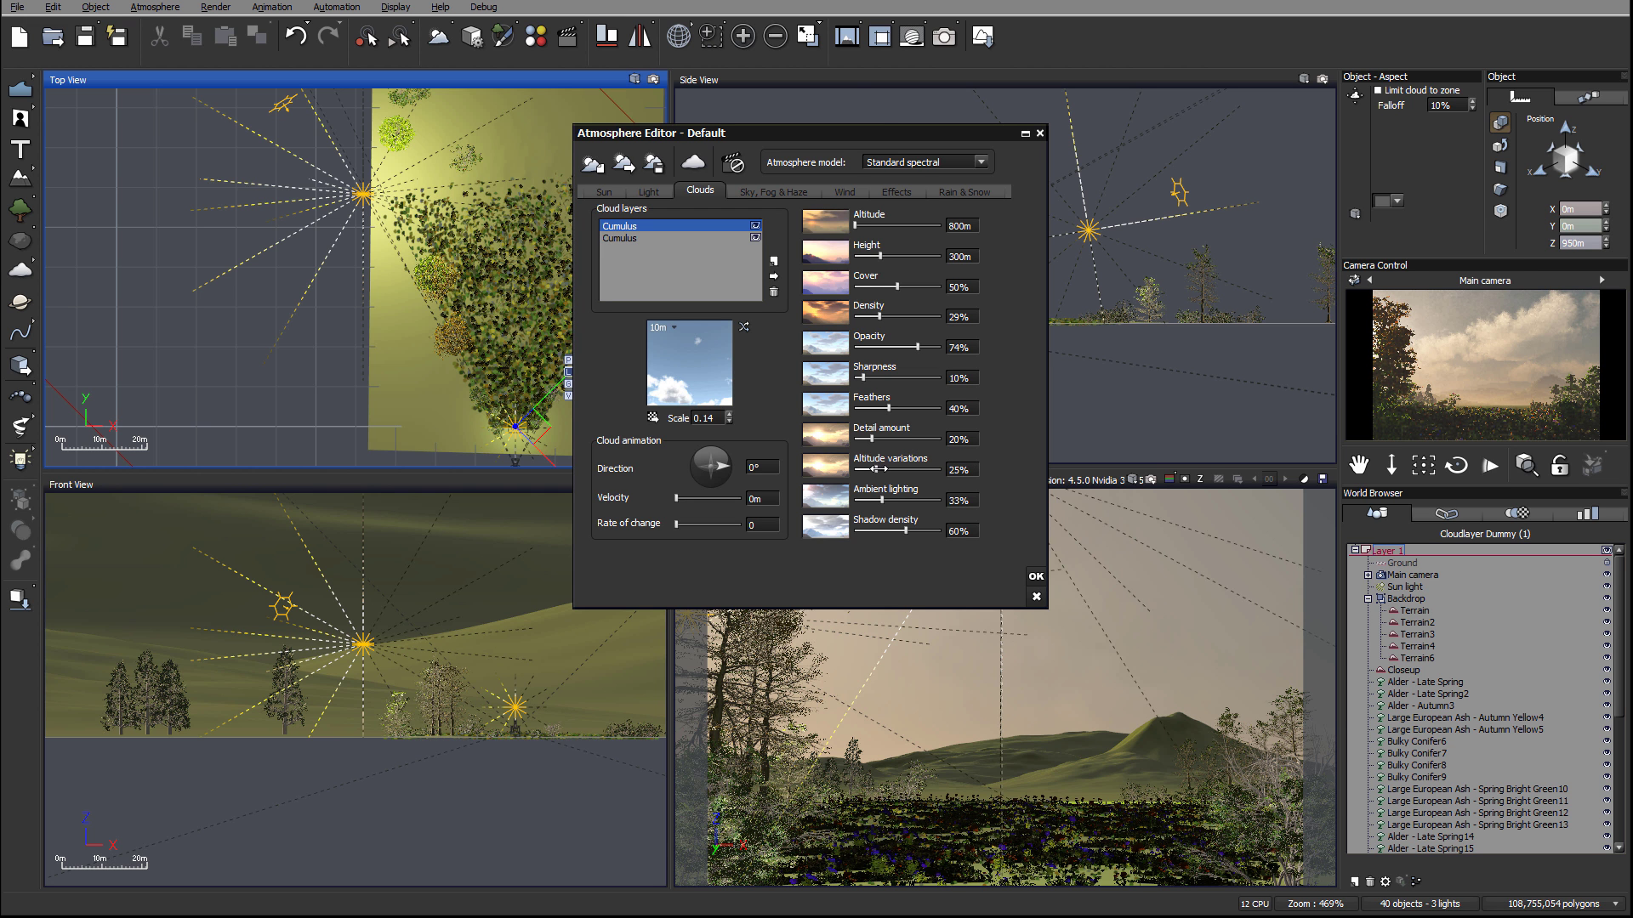
pyautogui.moveTo(888, 468); pyautogui.dragTo(925, 469)
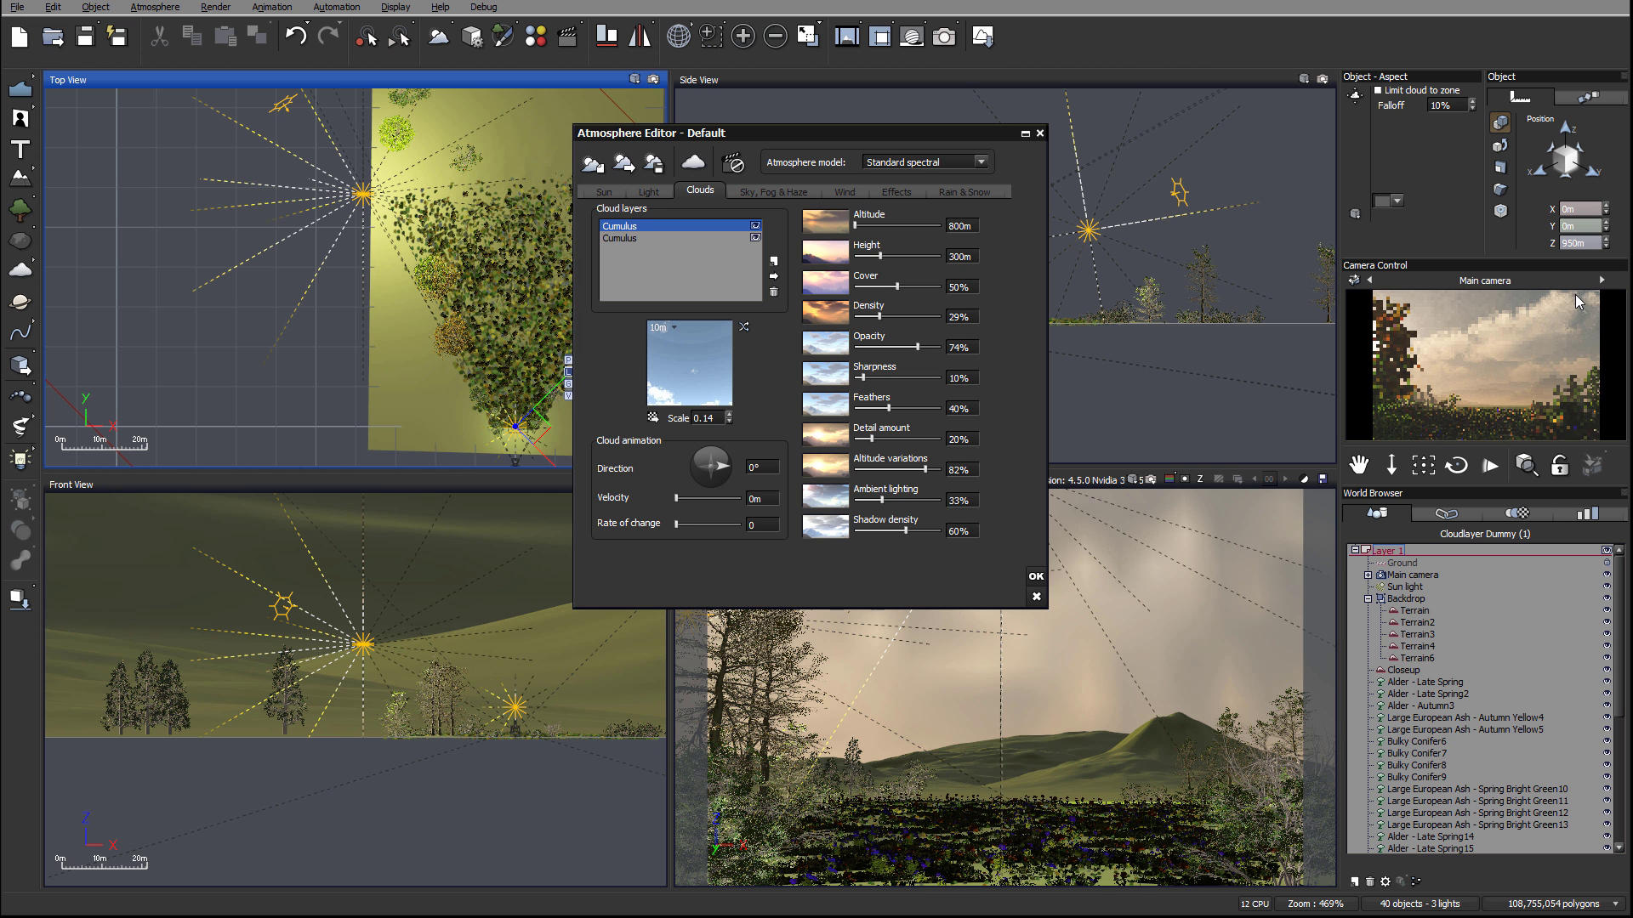
# Step: Set the 800 m Cumulus layer's height to 338 m, density to 16% and detail amount to 28%, and accept the atmosphere settings
pyautogui.scroll(-1, 903, 311)
pyautogui.scroll(-7, 901, 310)
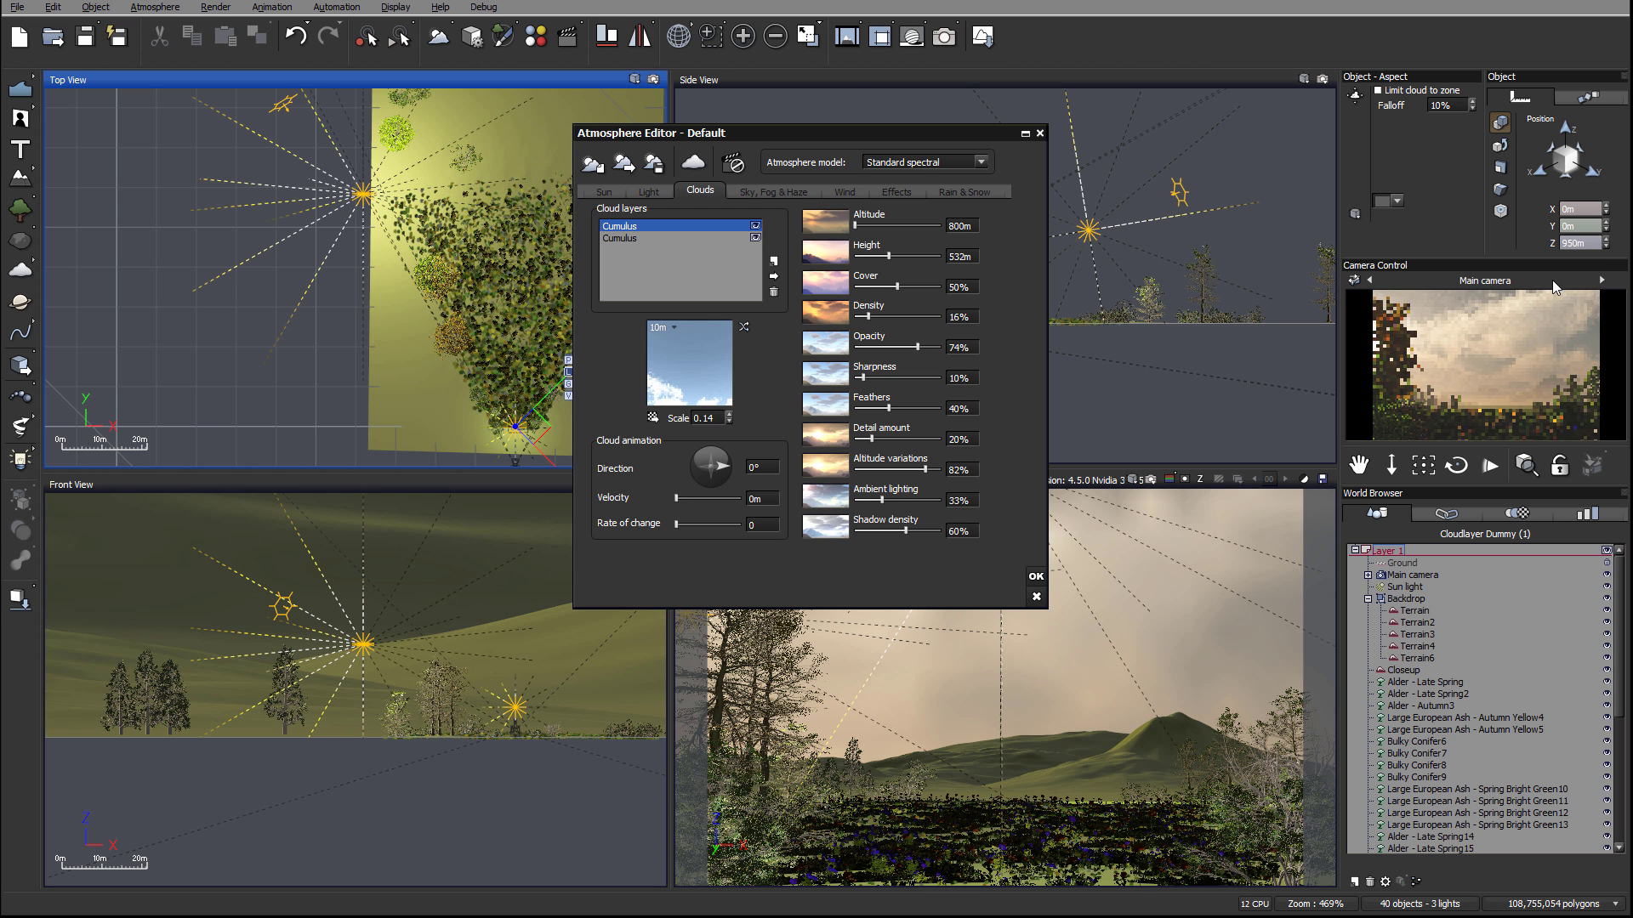
pyautogui.moveTo(888, 256); pyautogui.dragTo(905, 256)
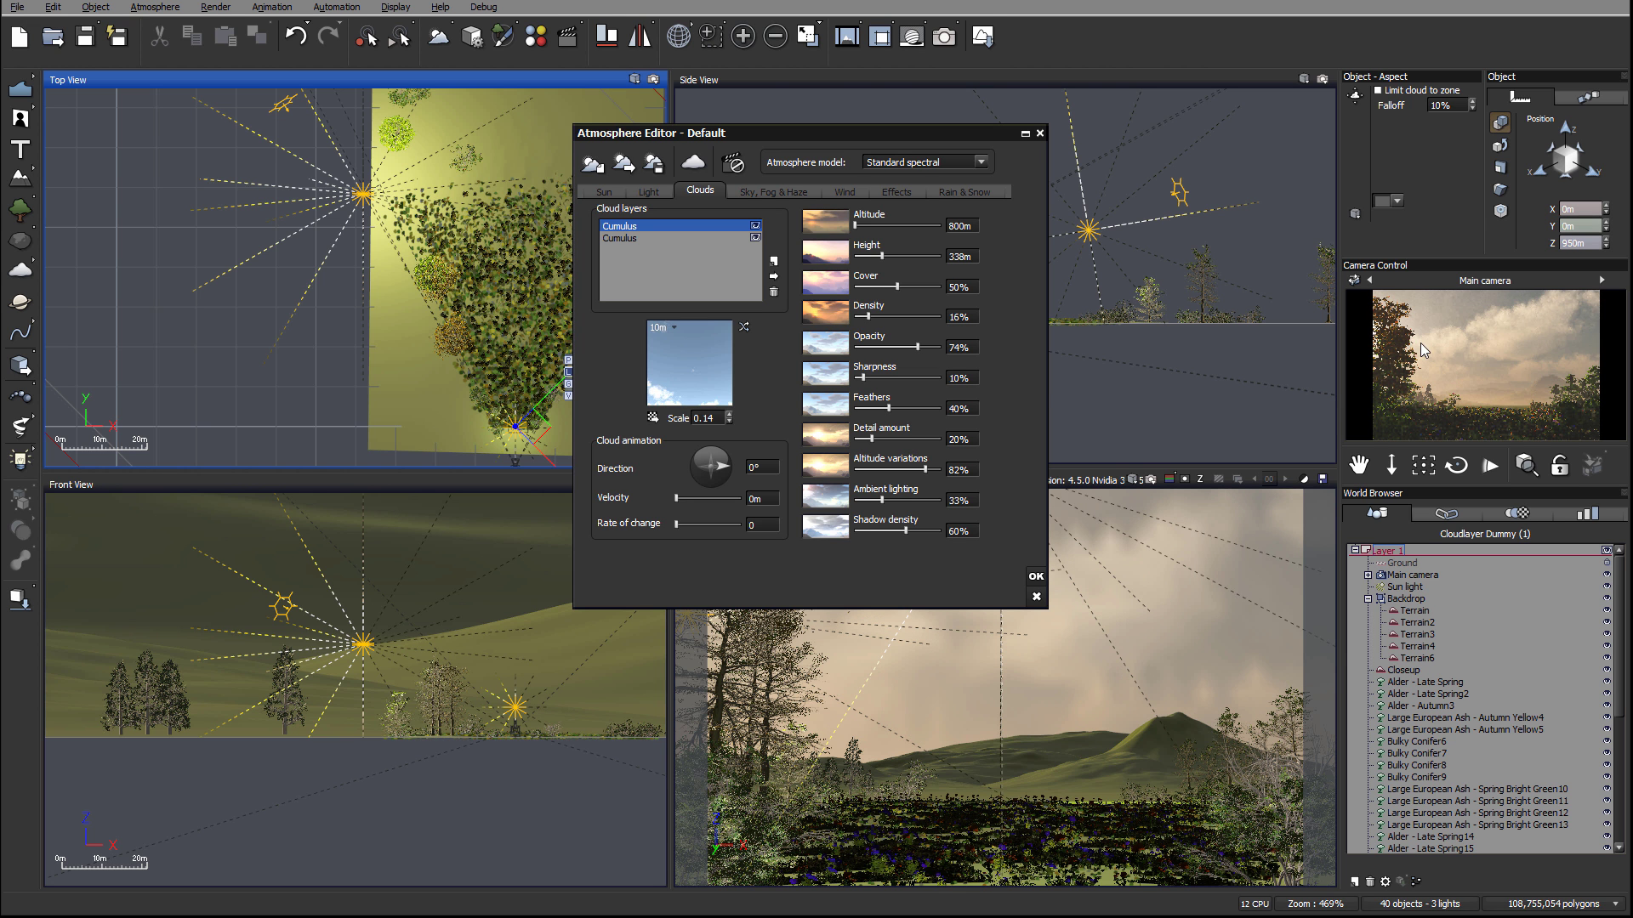
pyautogui.moveTo(900, 438); pyautogui.dragTo(897, 438)
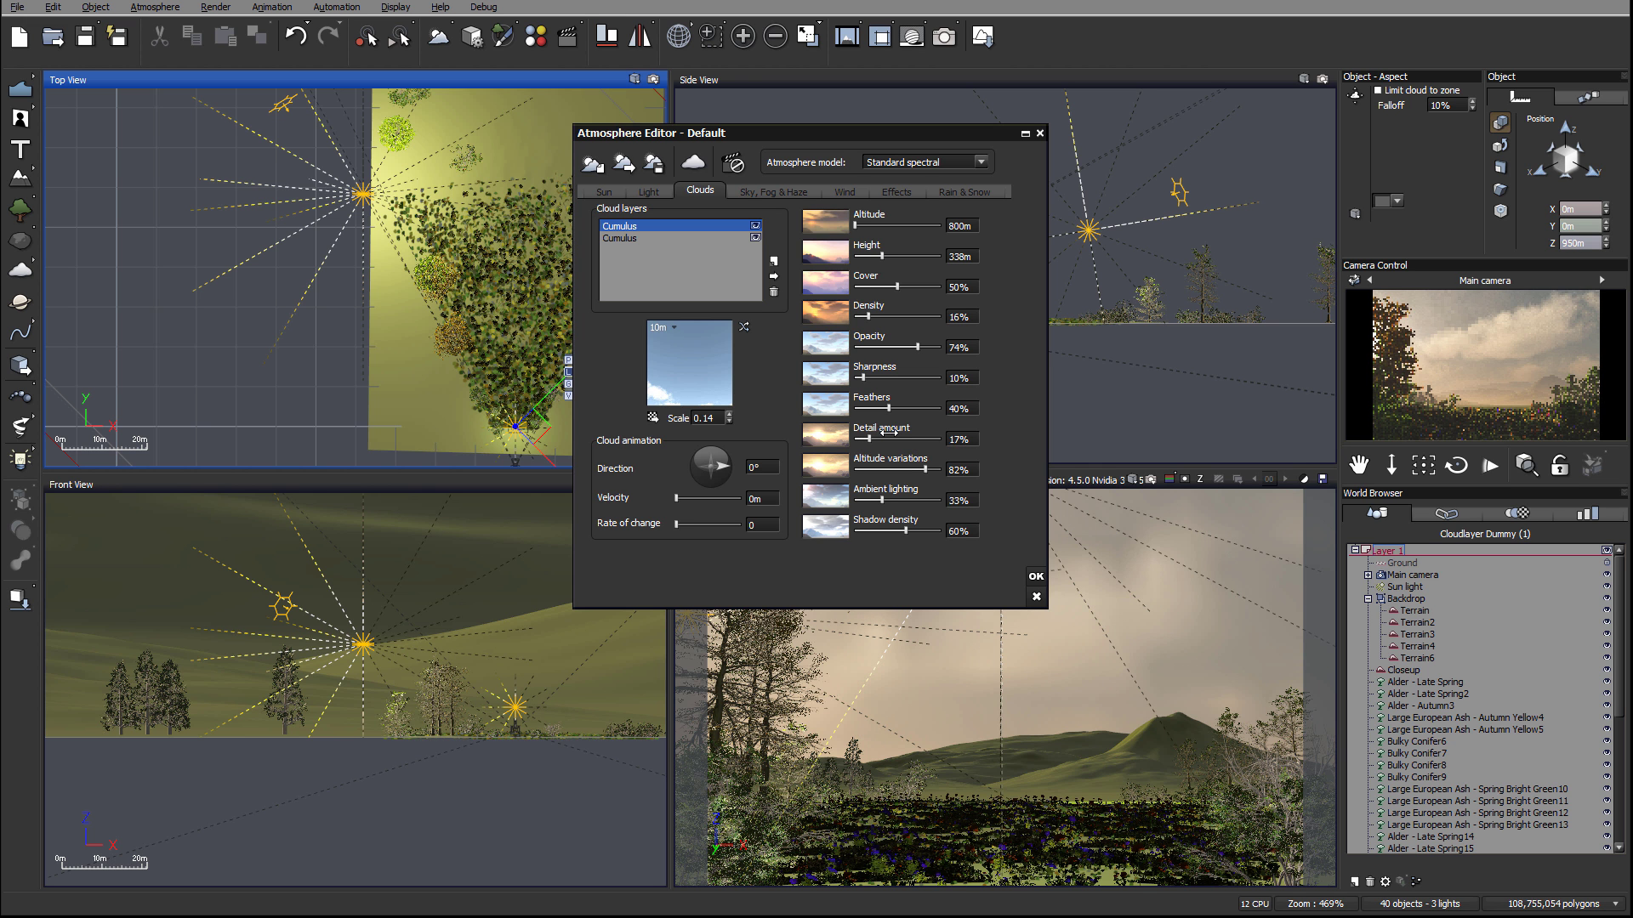
pyautogui.moveTo(885, 432); pyautogui.dragTo(889, 432)
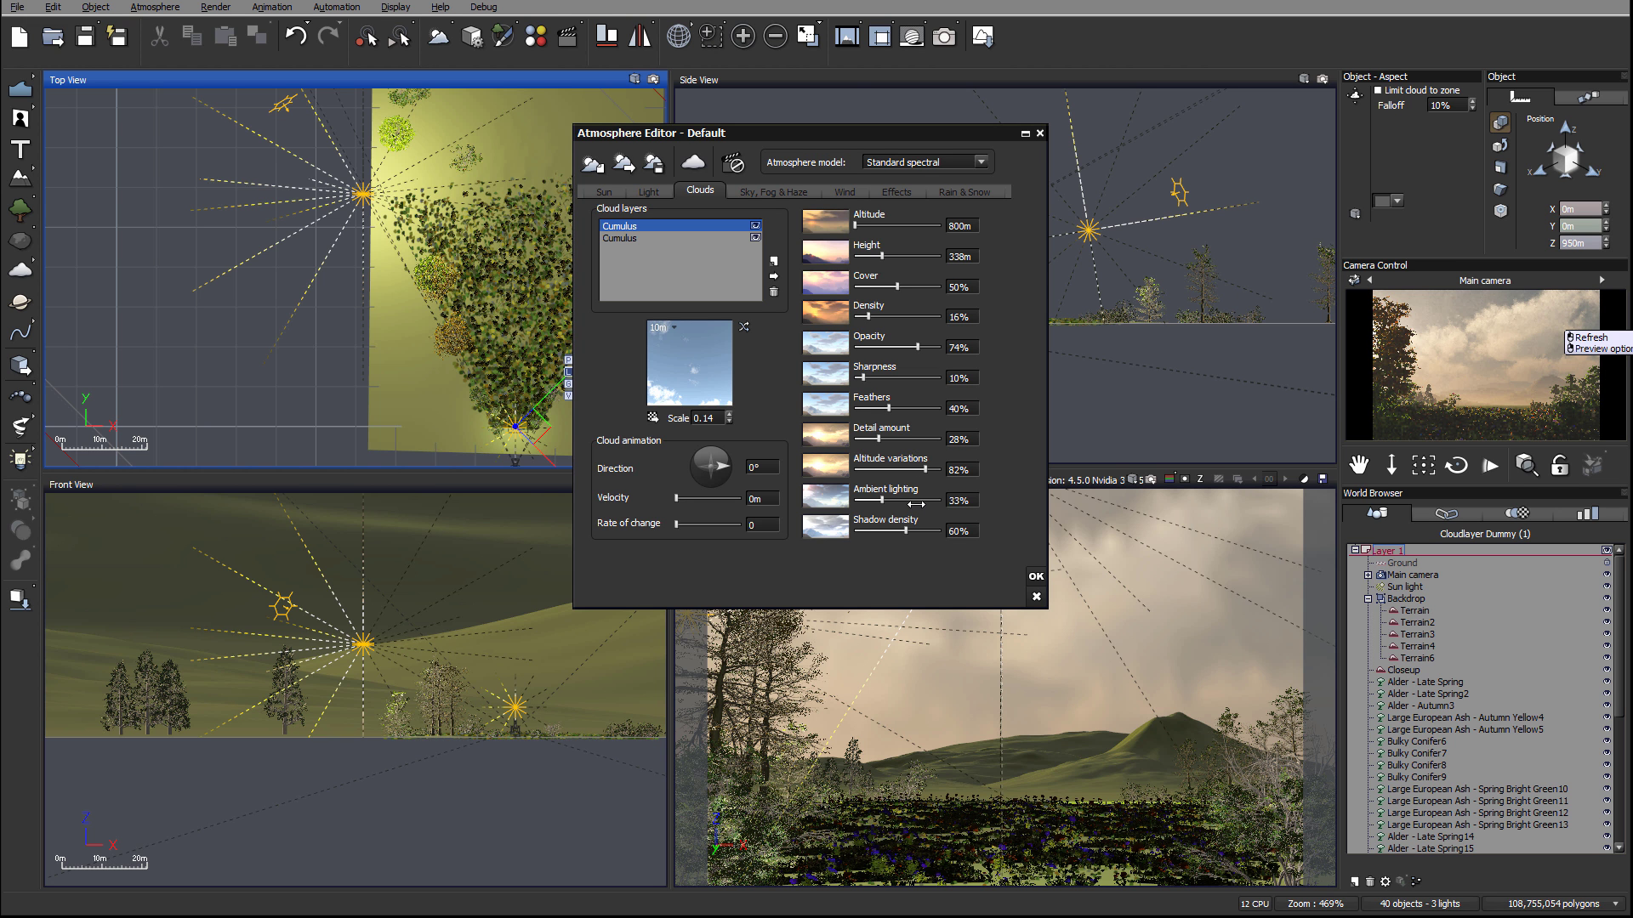
pyautogui.click(1035, 578)
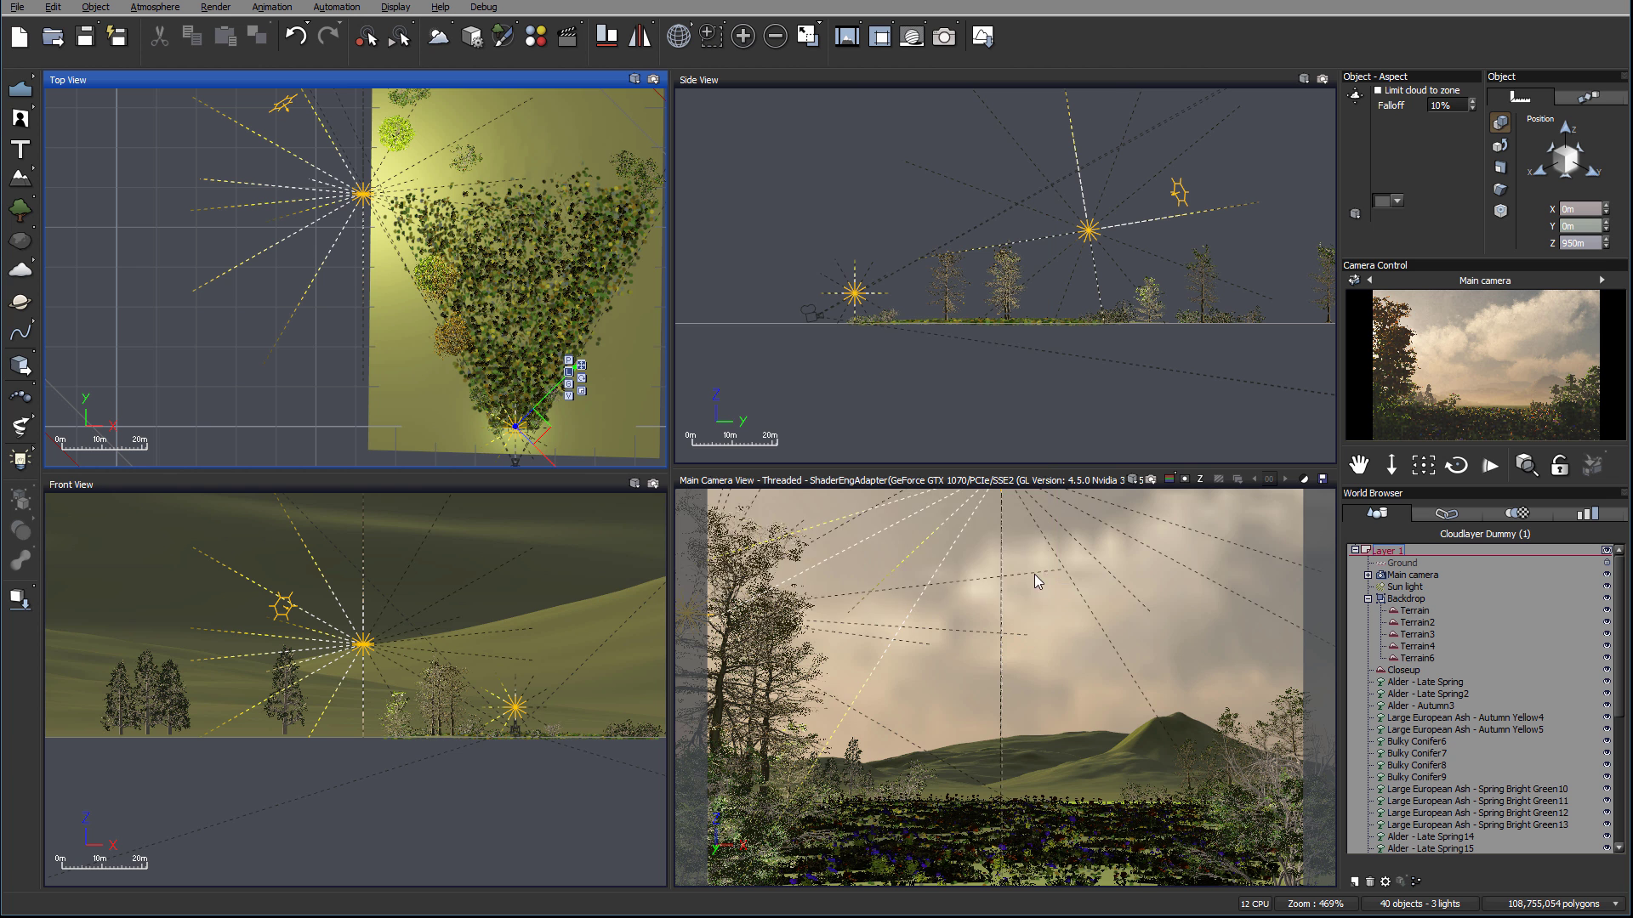
# Step: Render the main camera view, stop it partway, compare it with the previous stacked render, and close the render display
pyautogui.click(942, 37)
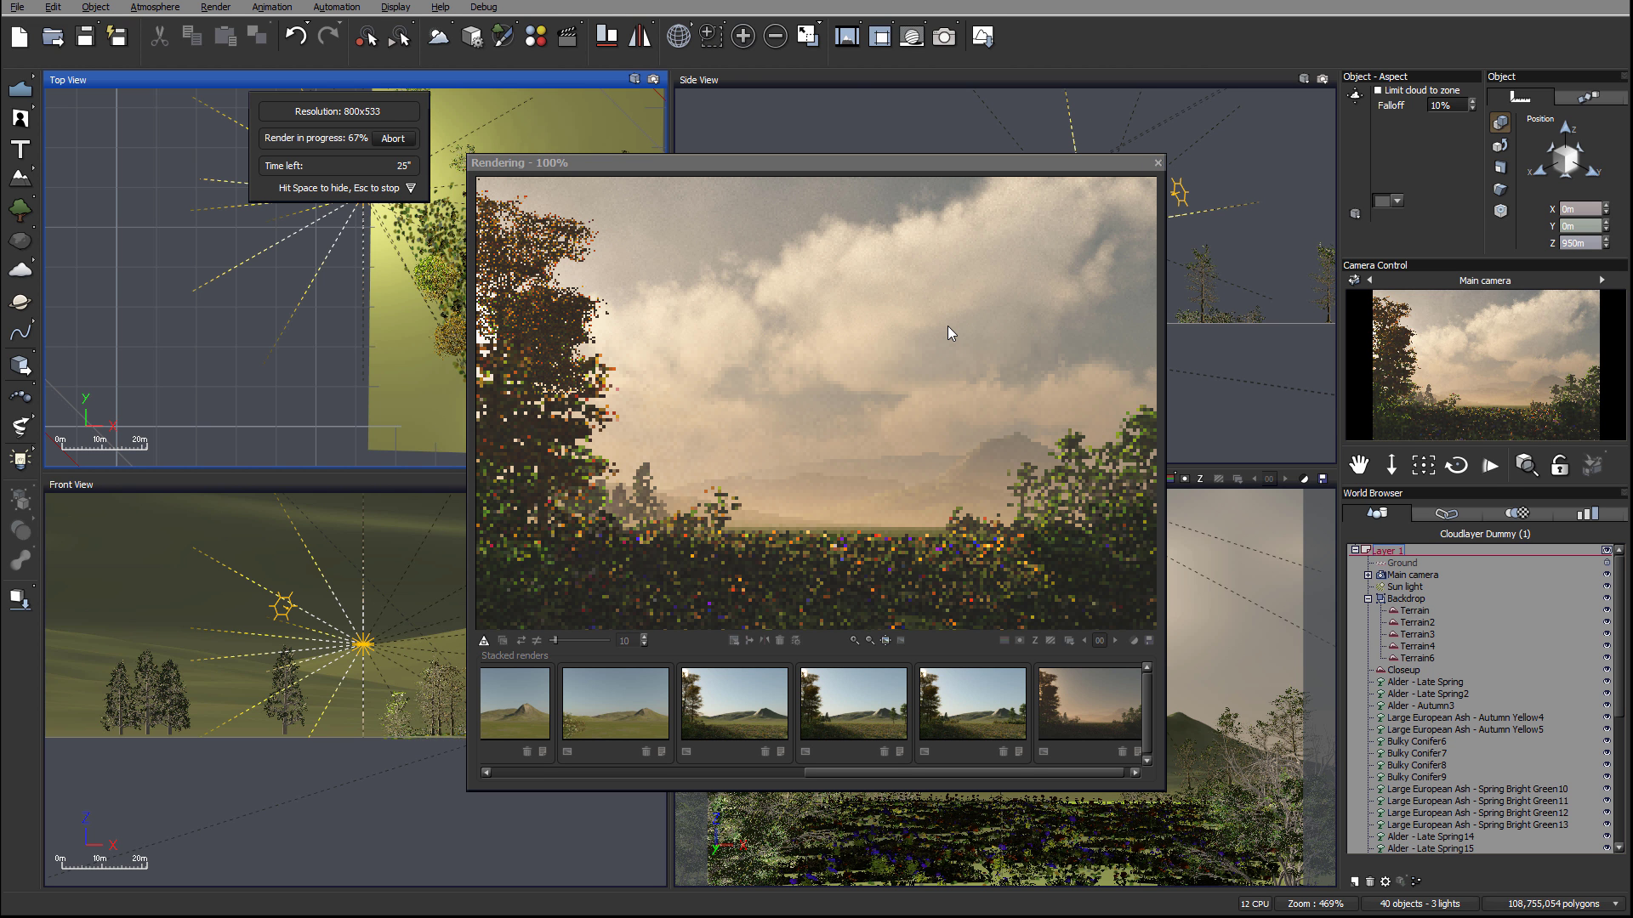
pyautogui.press('Escape')
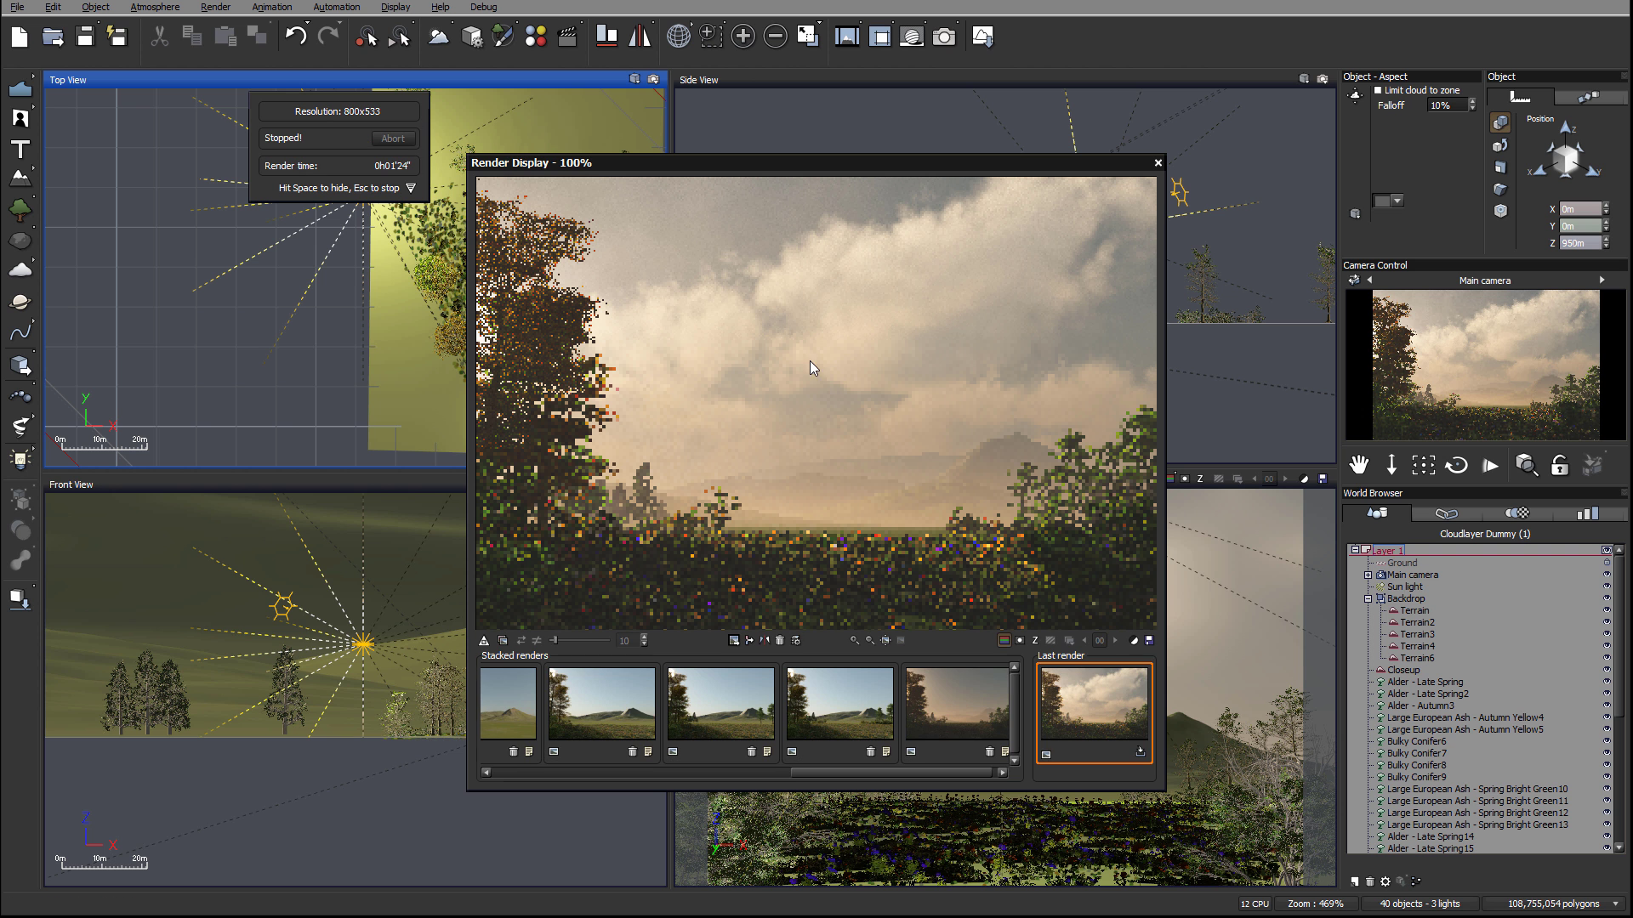
pyautogui.click(973, 696)
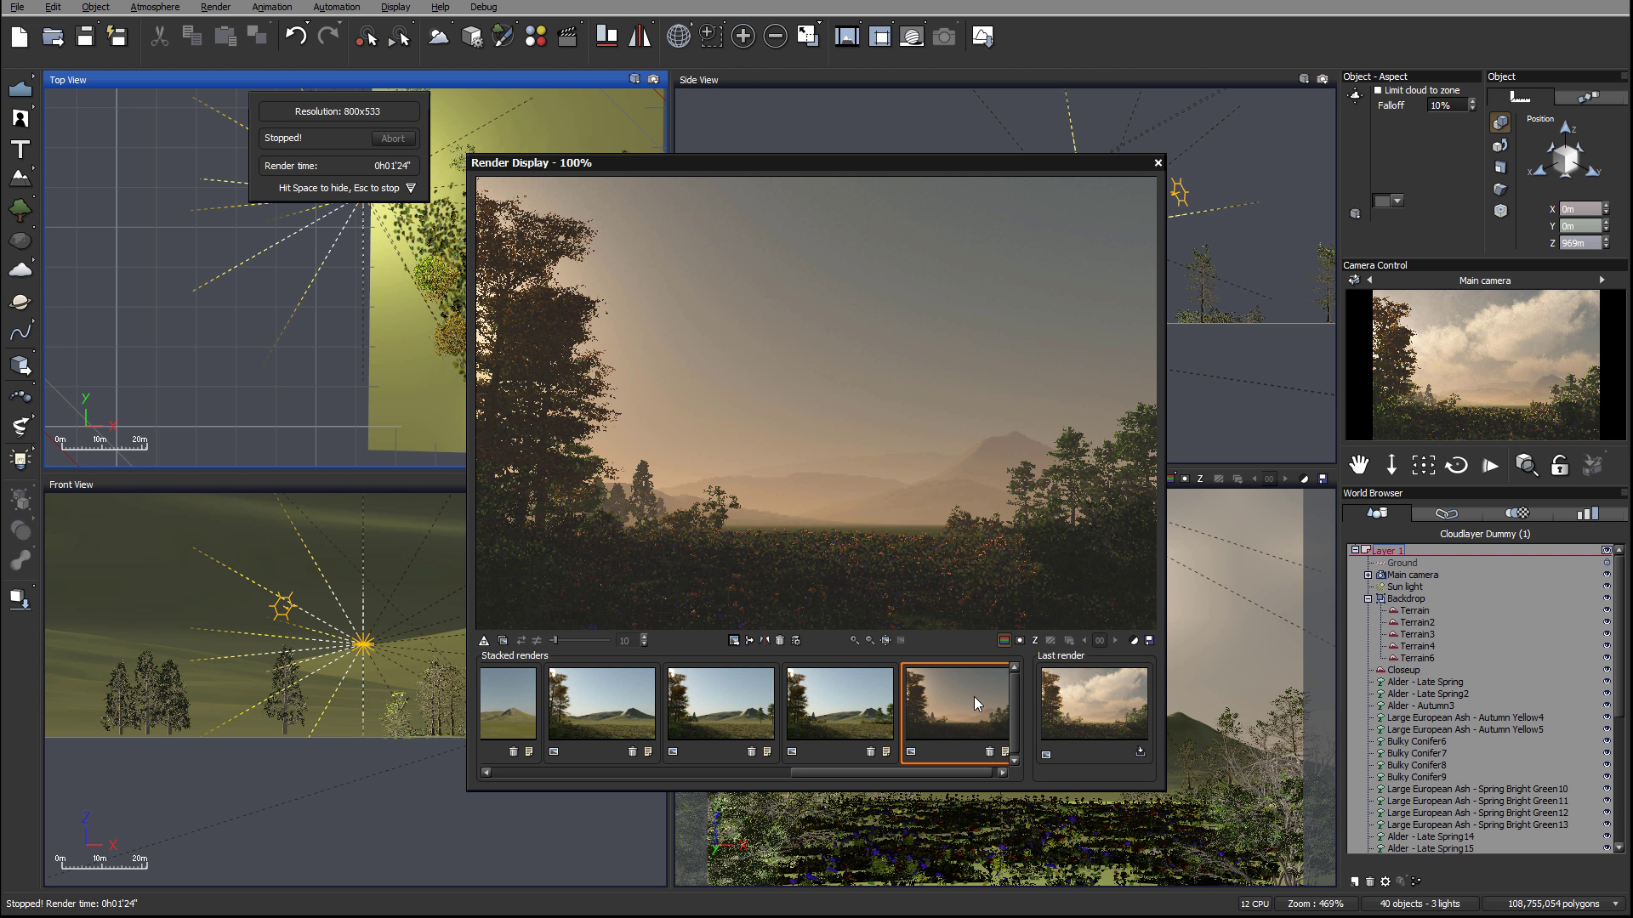
pyautogui.click(1073, 719)
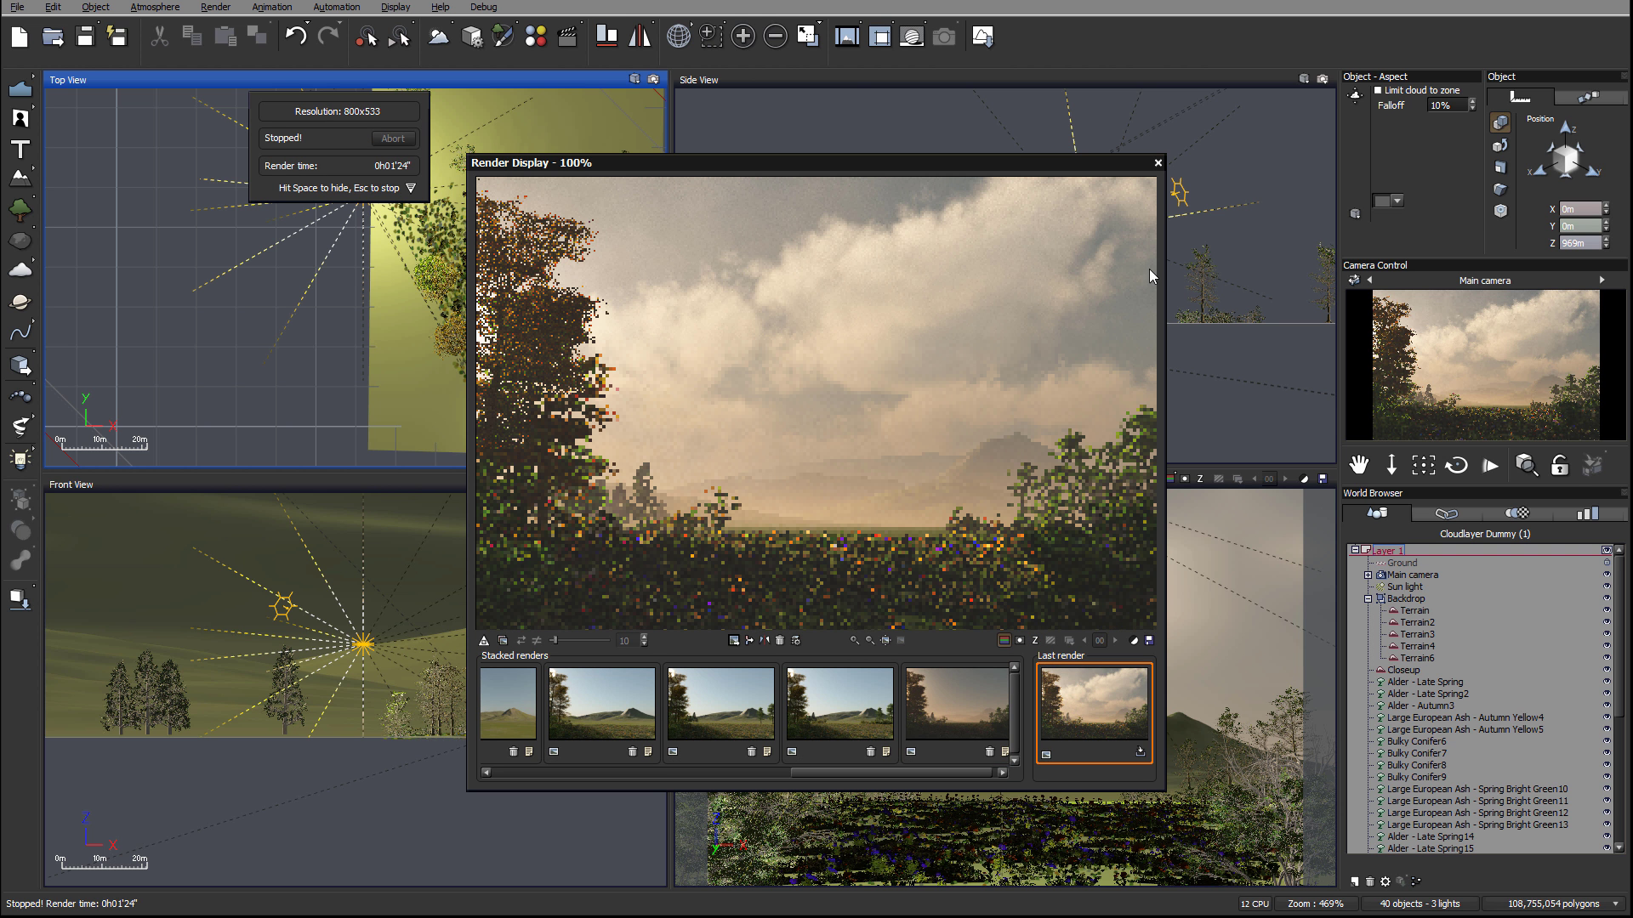
pyautogui.click(1157, 162)
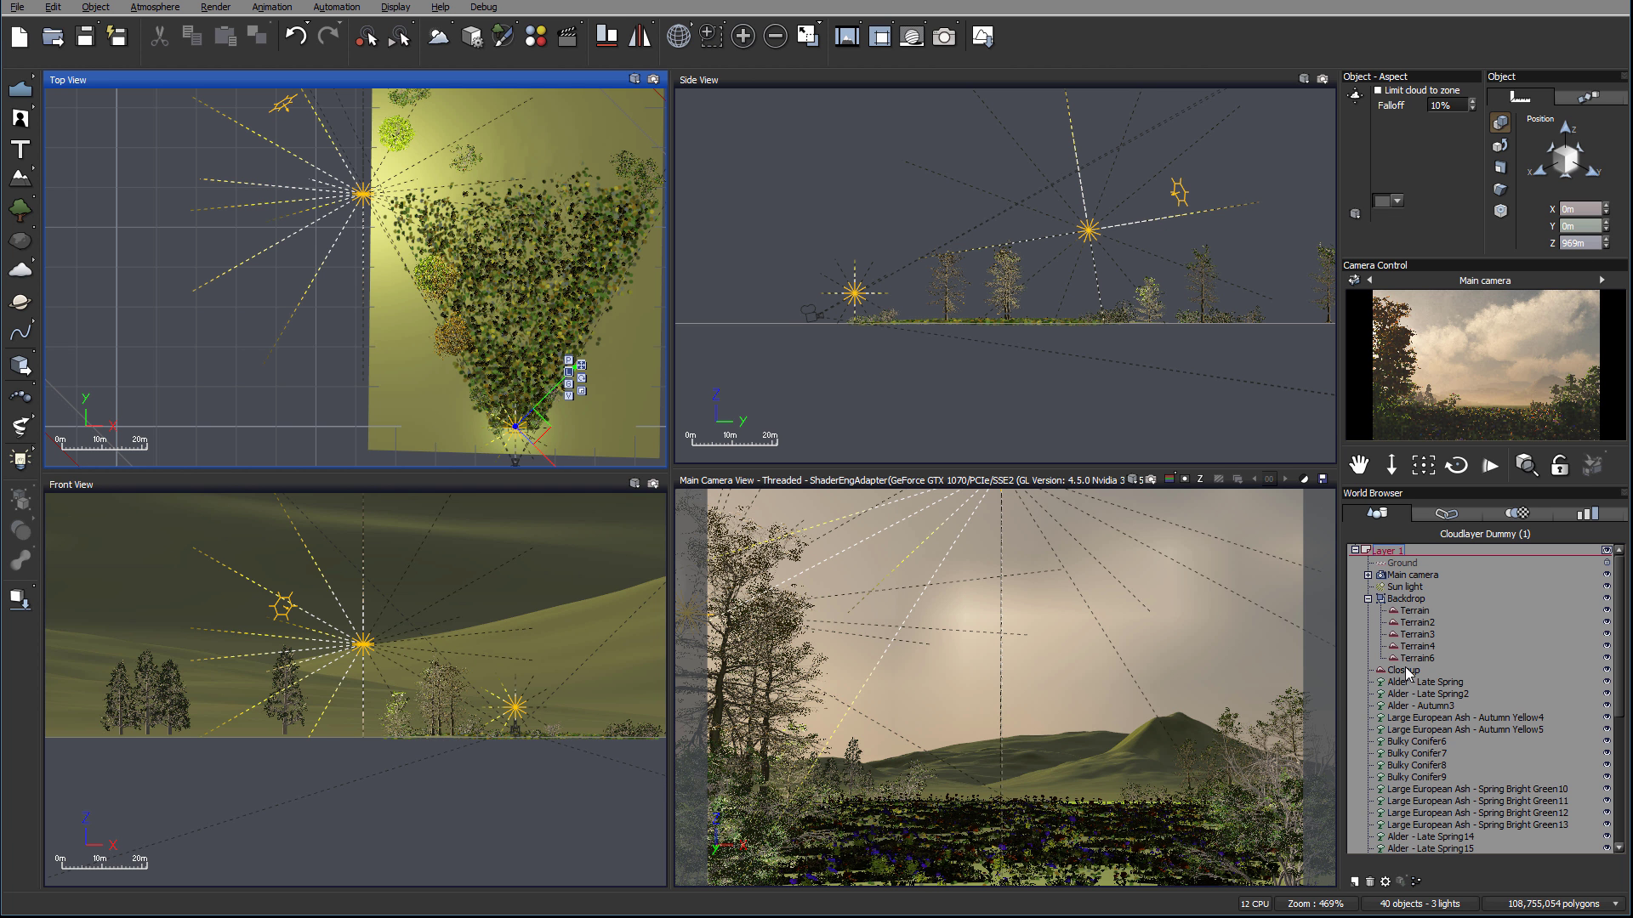
# Step: Group all the loose plants, from the first Alder - Late Spring through Leafless Tree - Old & Dead30, and name the group Plants
pyautogui.scroll(-3, 1501, 698)
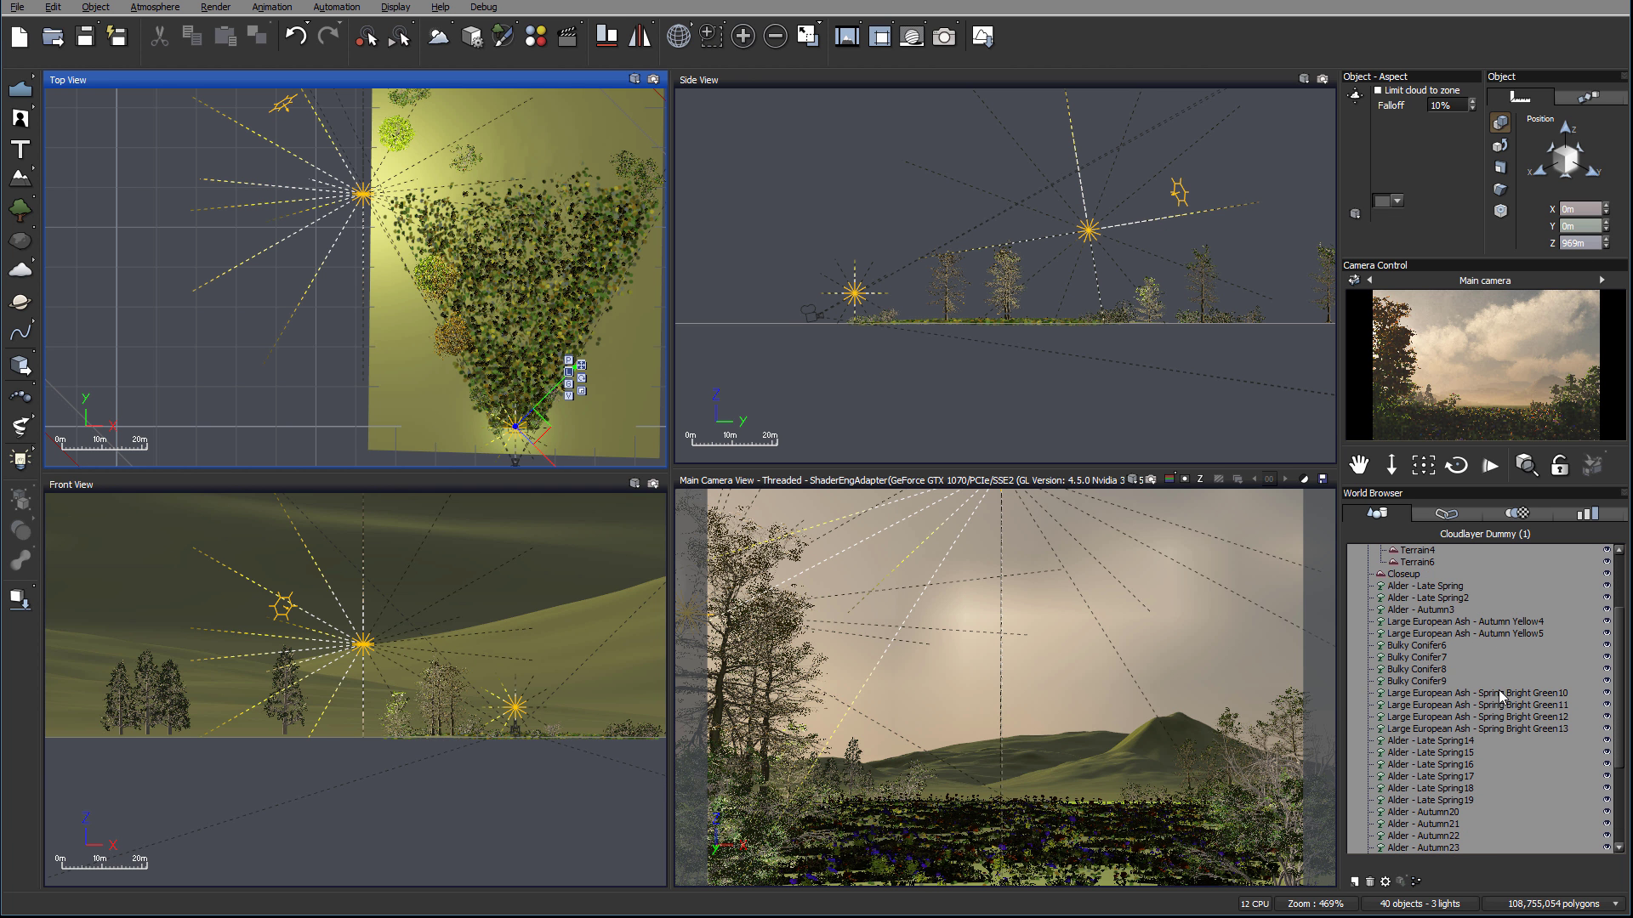
pyautogui.click(1405, 586)
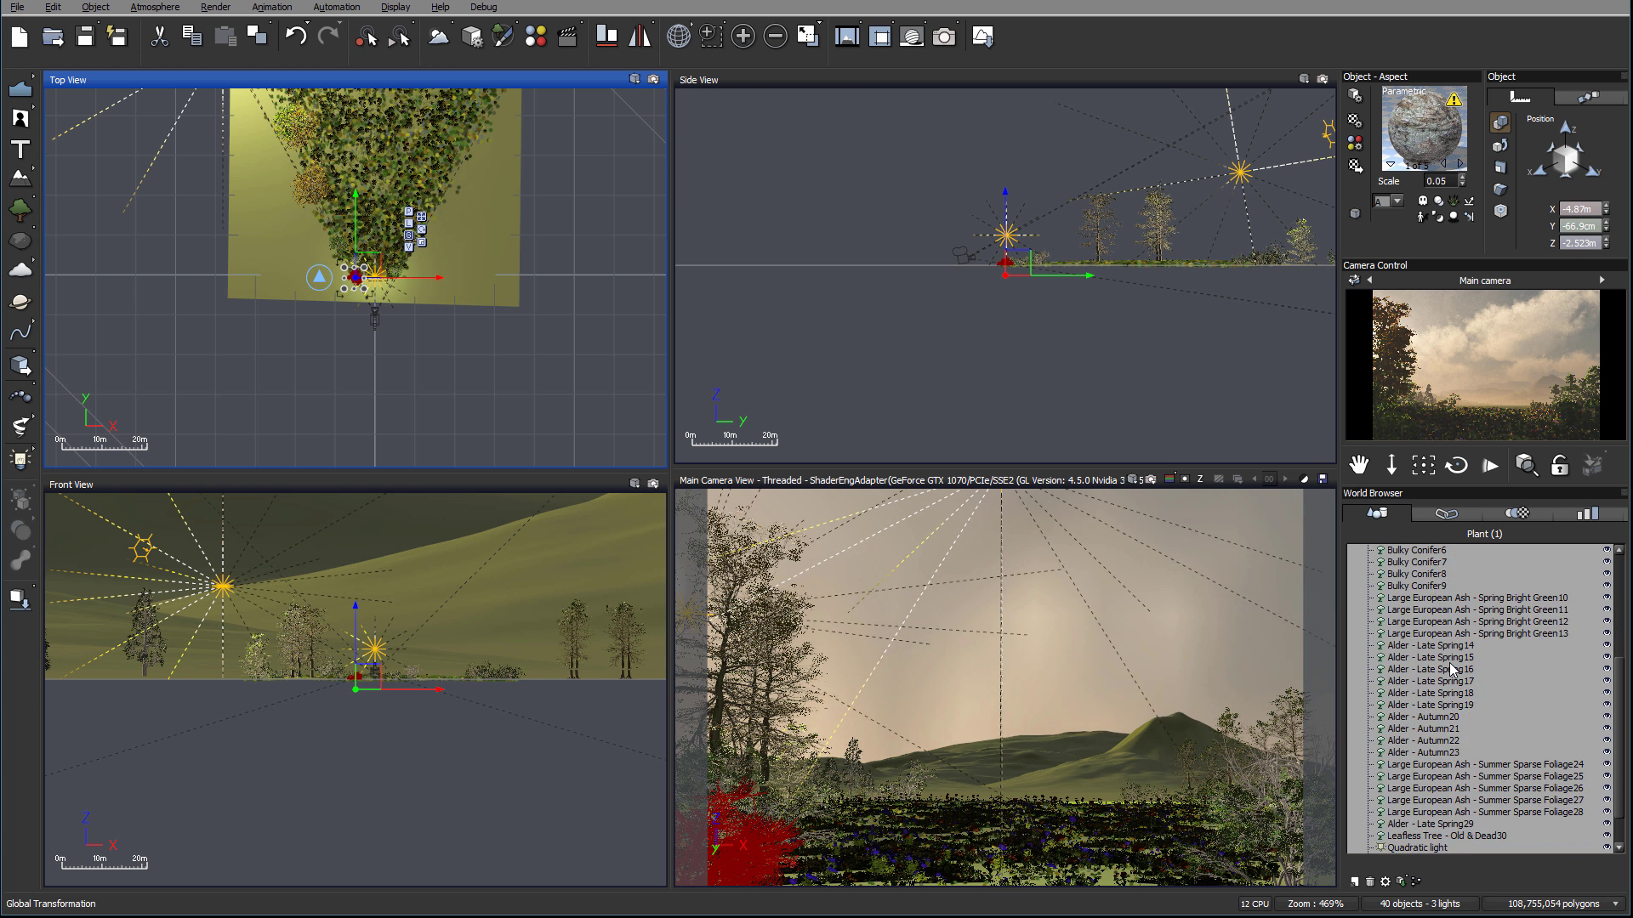
pyautogui.scroll(-4, 1449, 676)
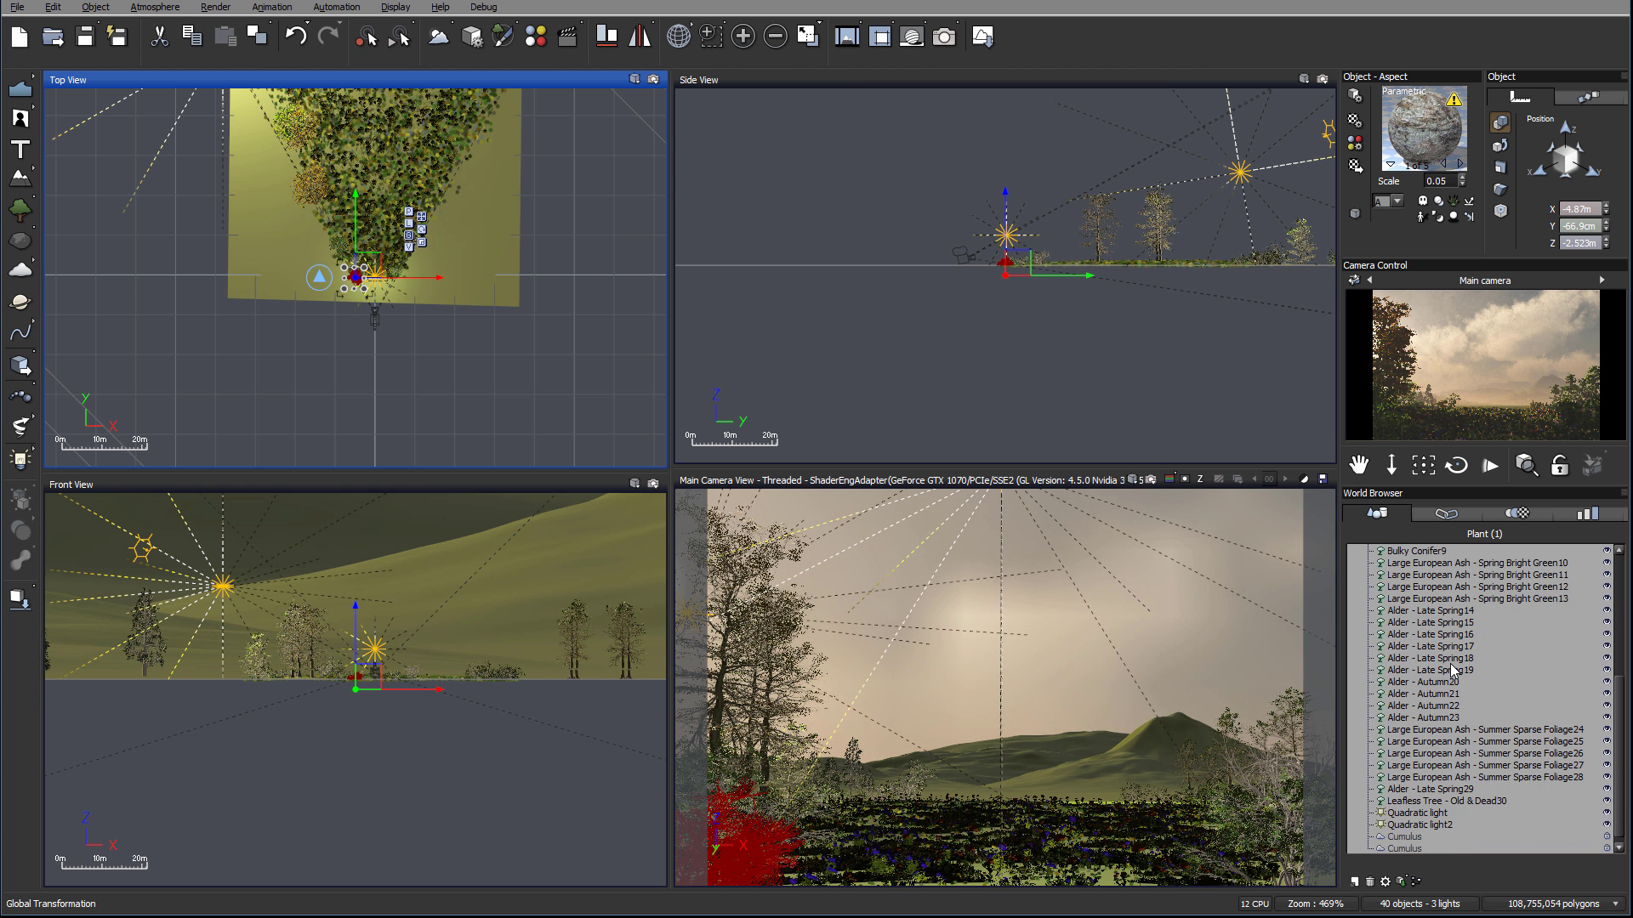
pyautogui.keyDown('shift'); pyautogui.click(1458, 804); pyautogui.keyUp('shift')
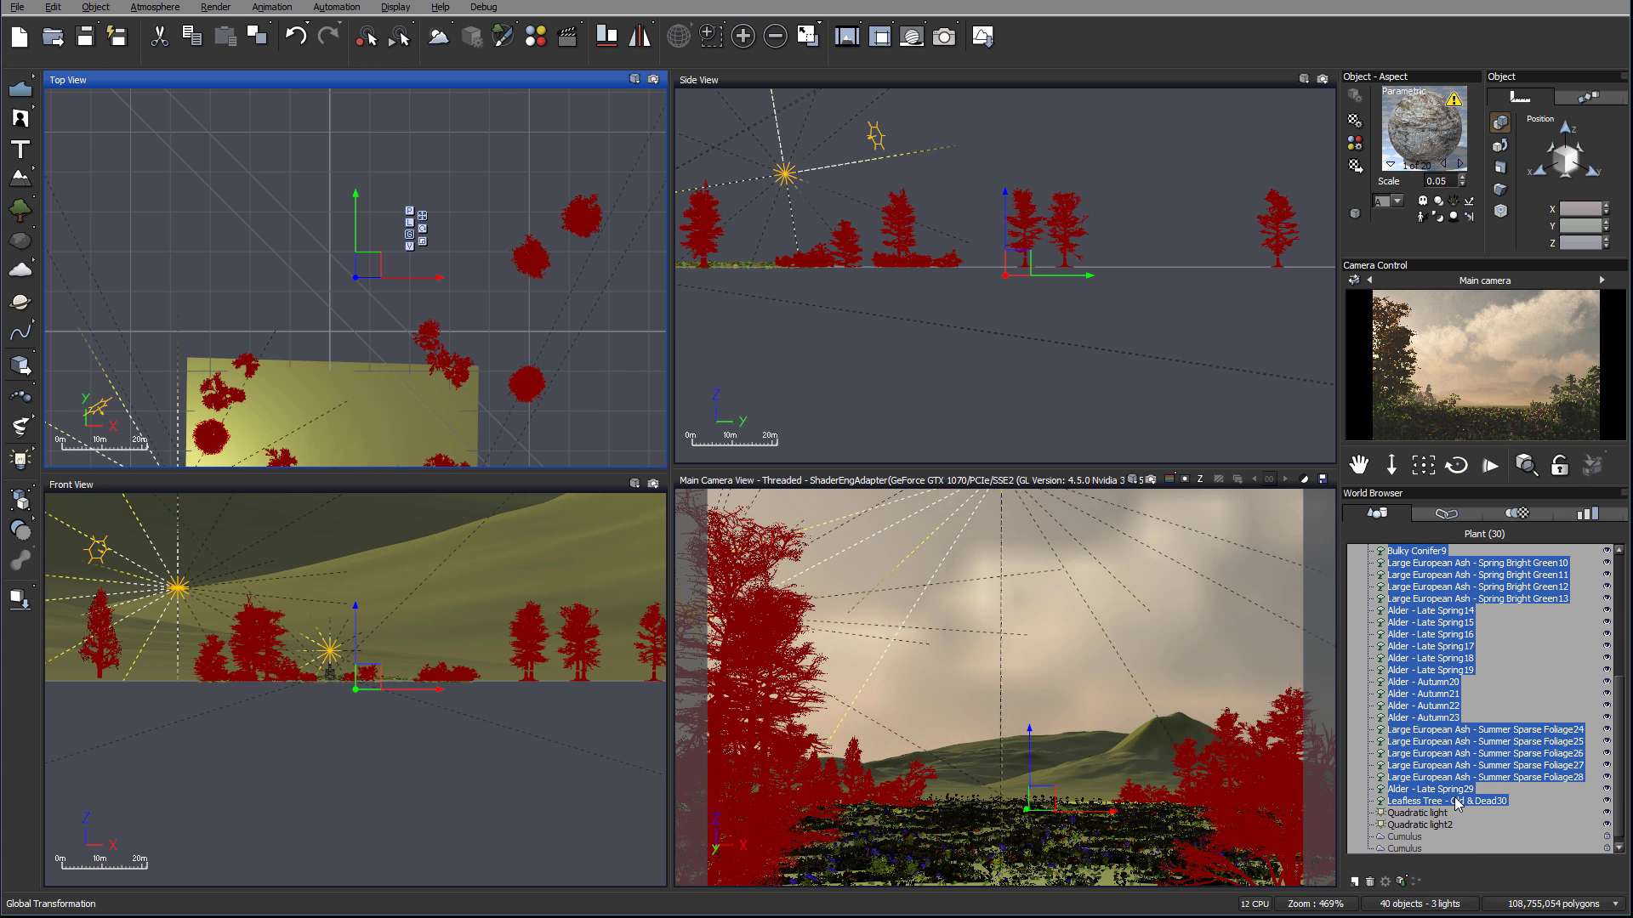
pyautogui.hotkey('ctrl', 'g')
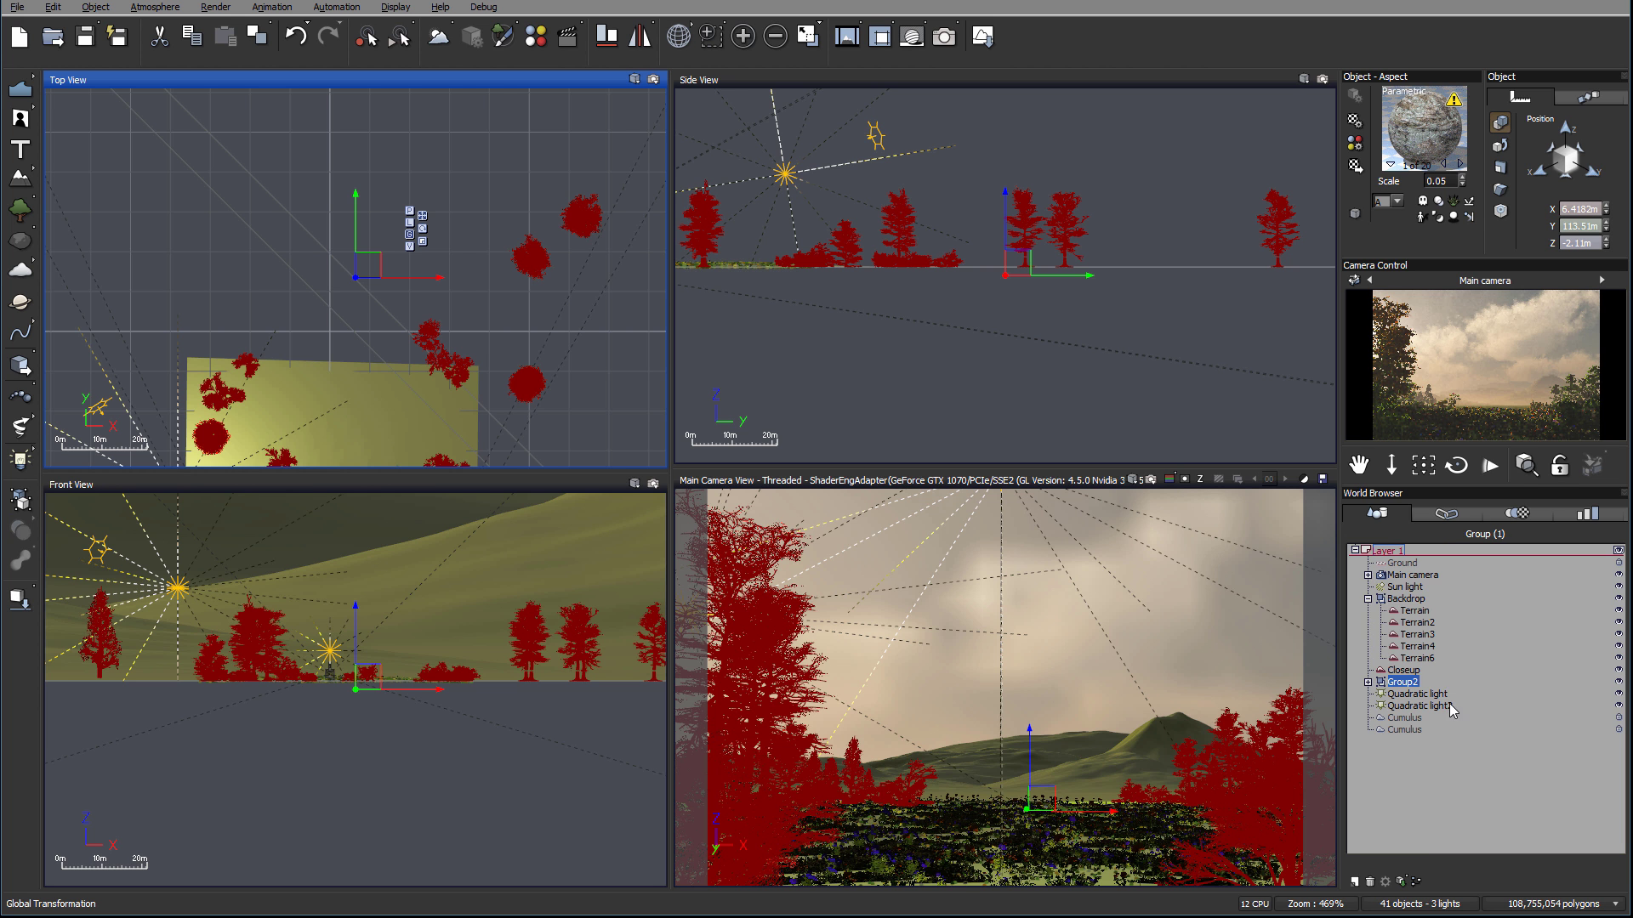
pyautogui.doubleClick(1402, 683)
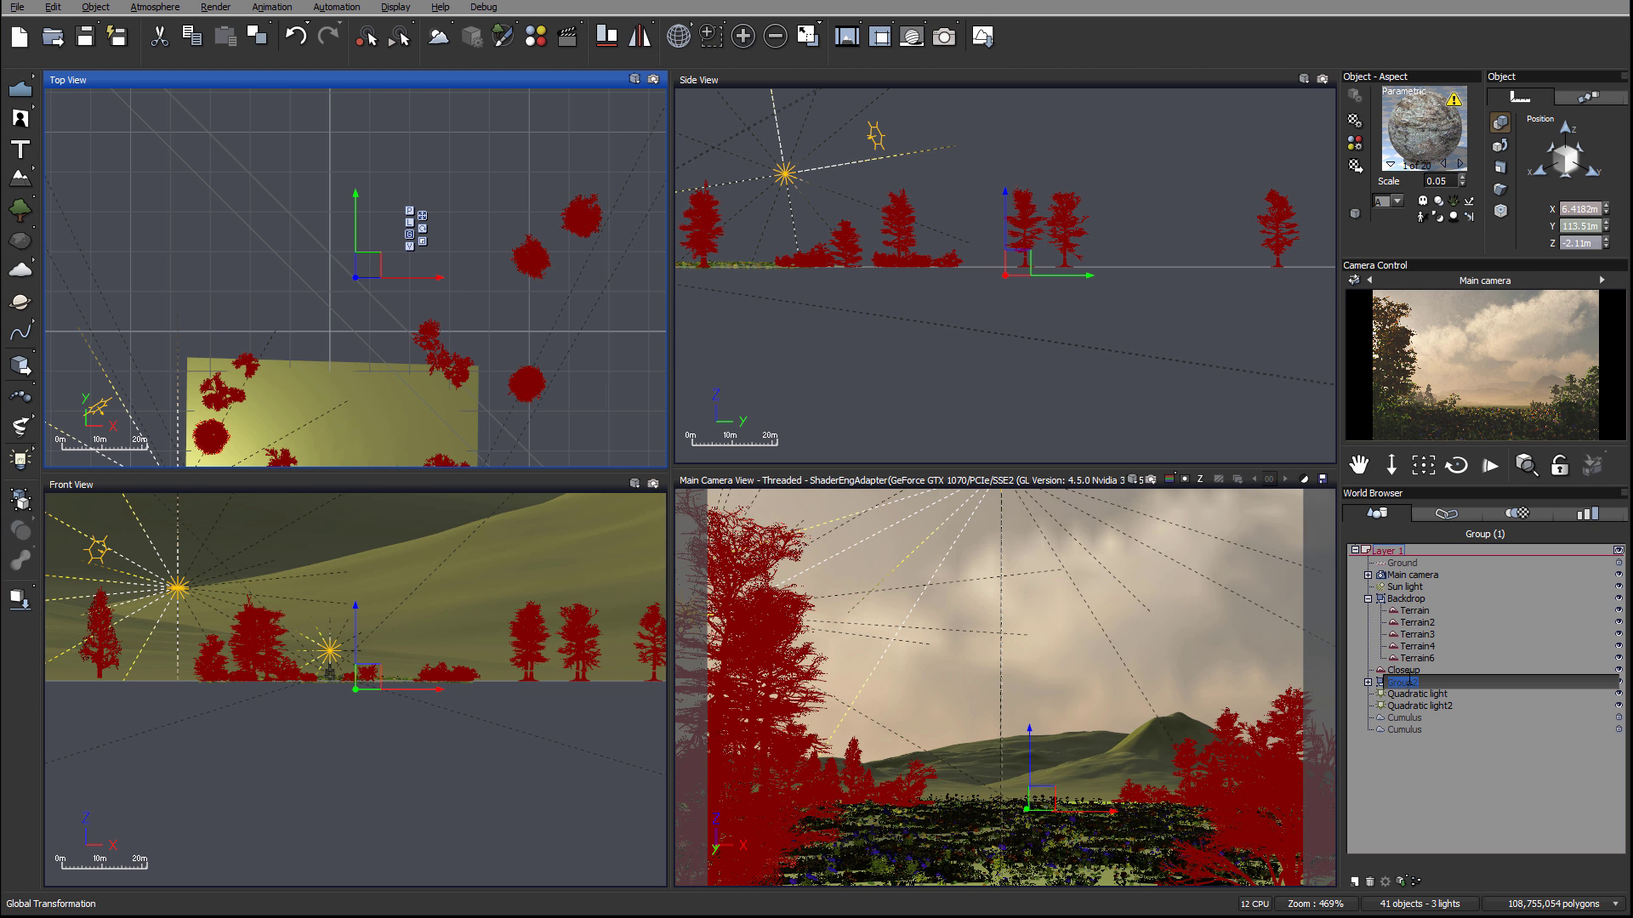
pyautogui.write('Plants')
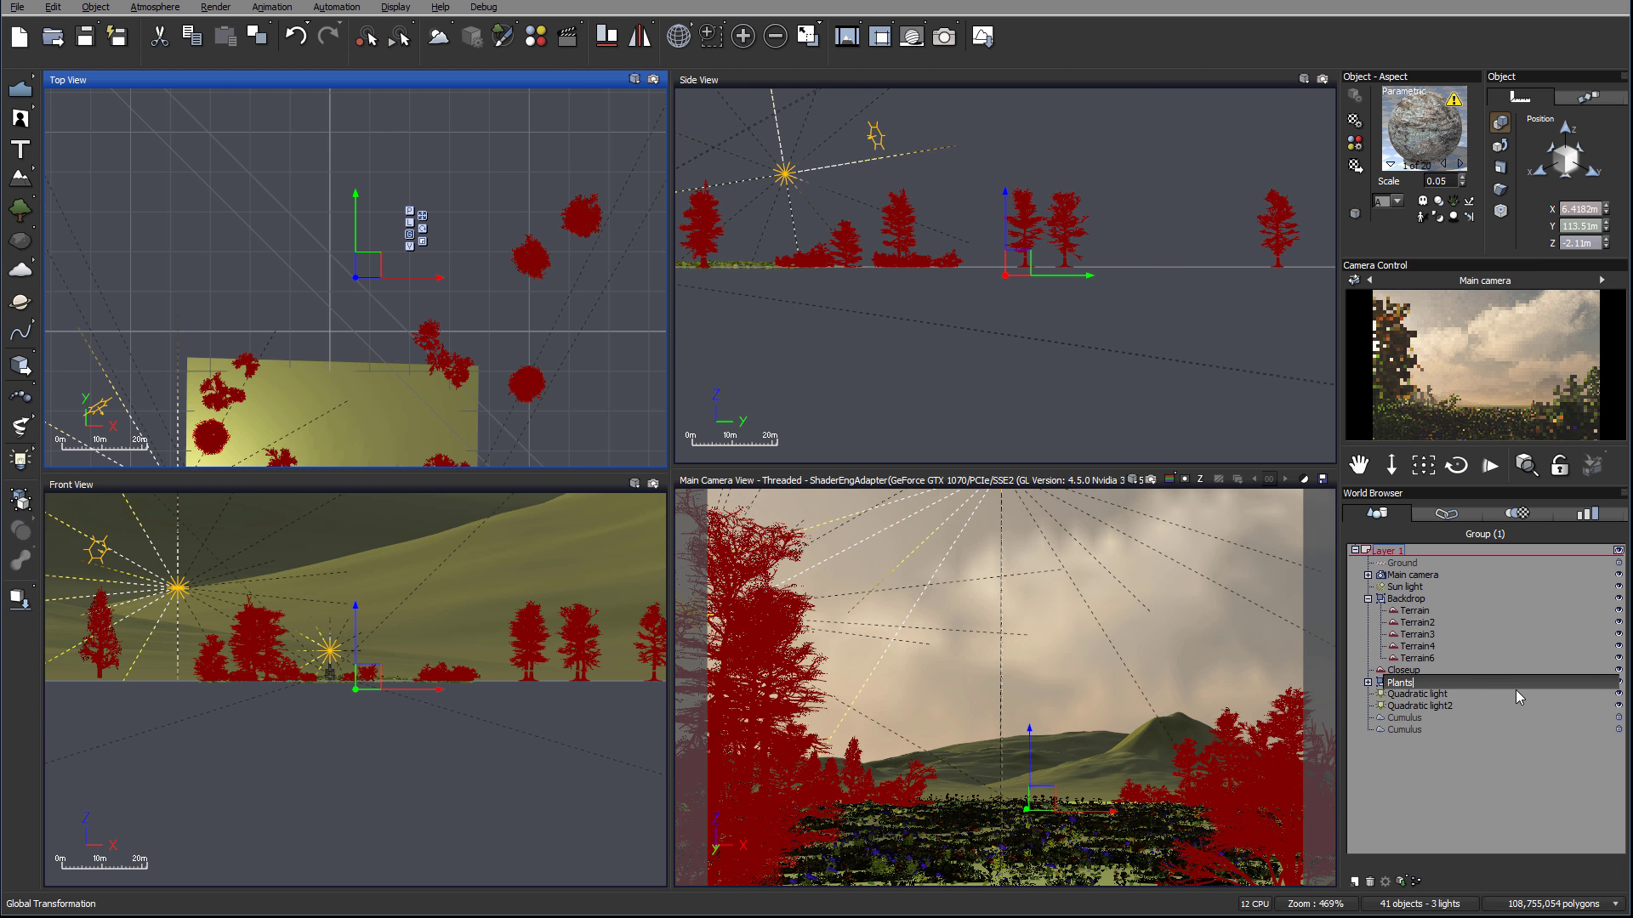
# Step: Hide the first Quadratic light
pyautogui.click(1437, 694)
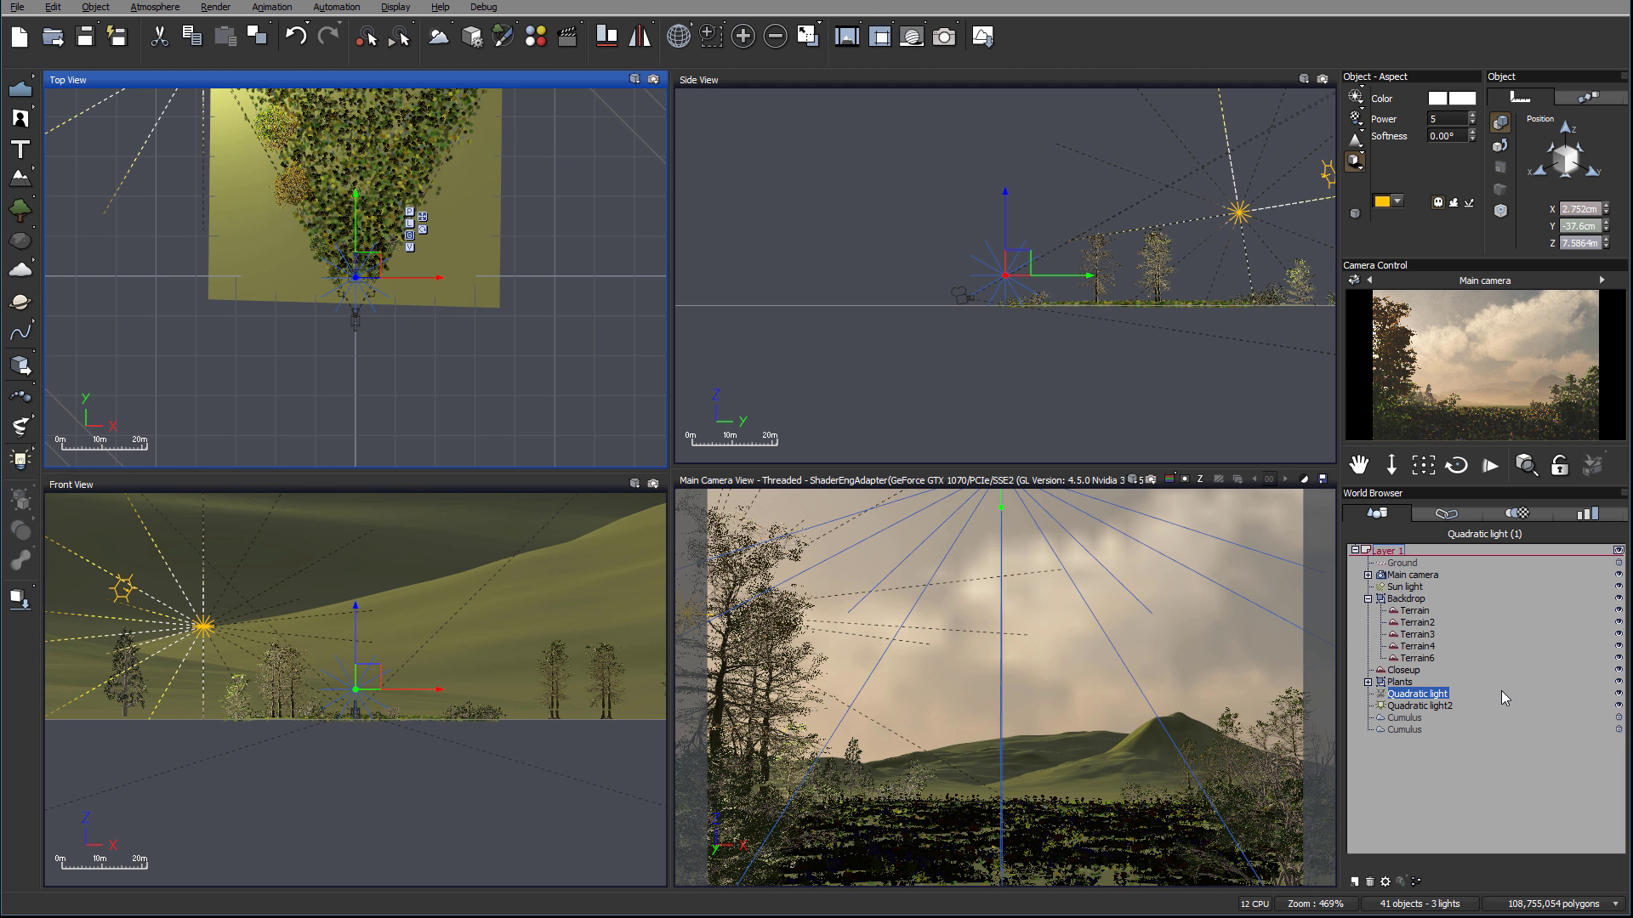
pyautogui.click(1620, 695)
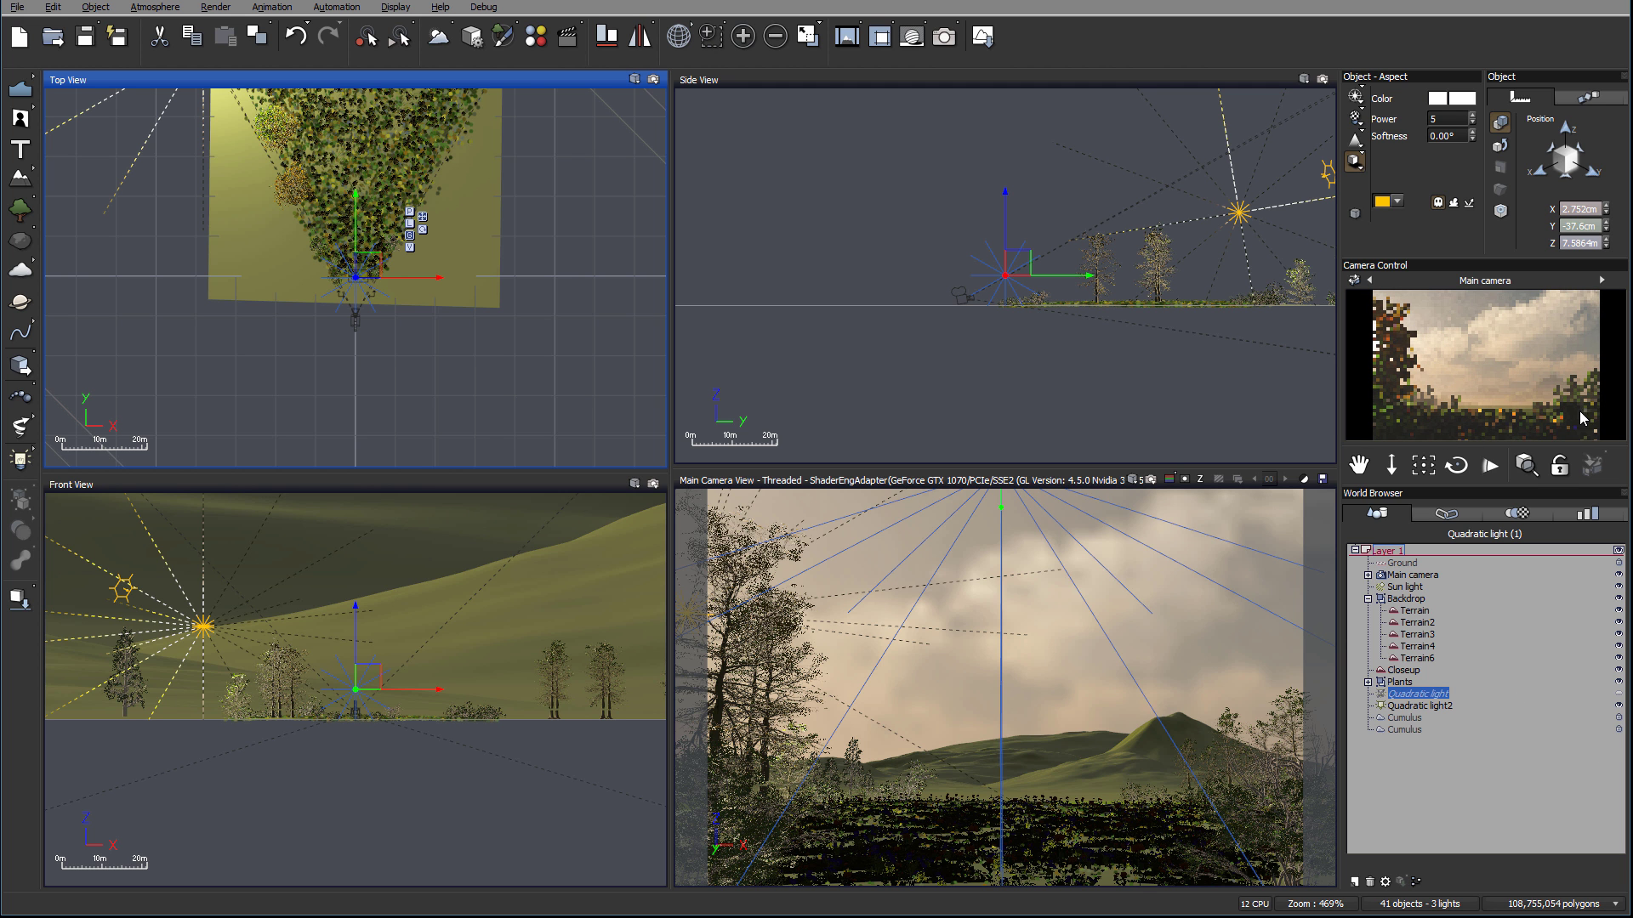
# Step: Set the atmosphere's fog and haze ground densities to 47% and aerial perspective to 4.48, and refresh the camera preview
pyautogui.click(155, 7)
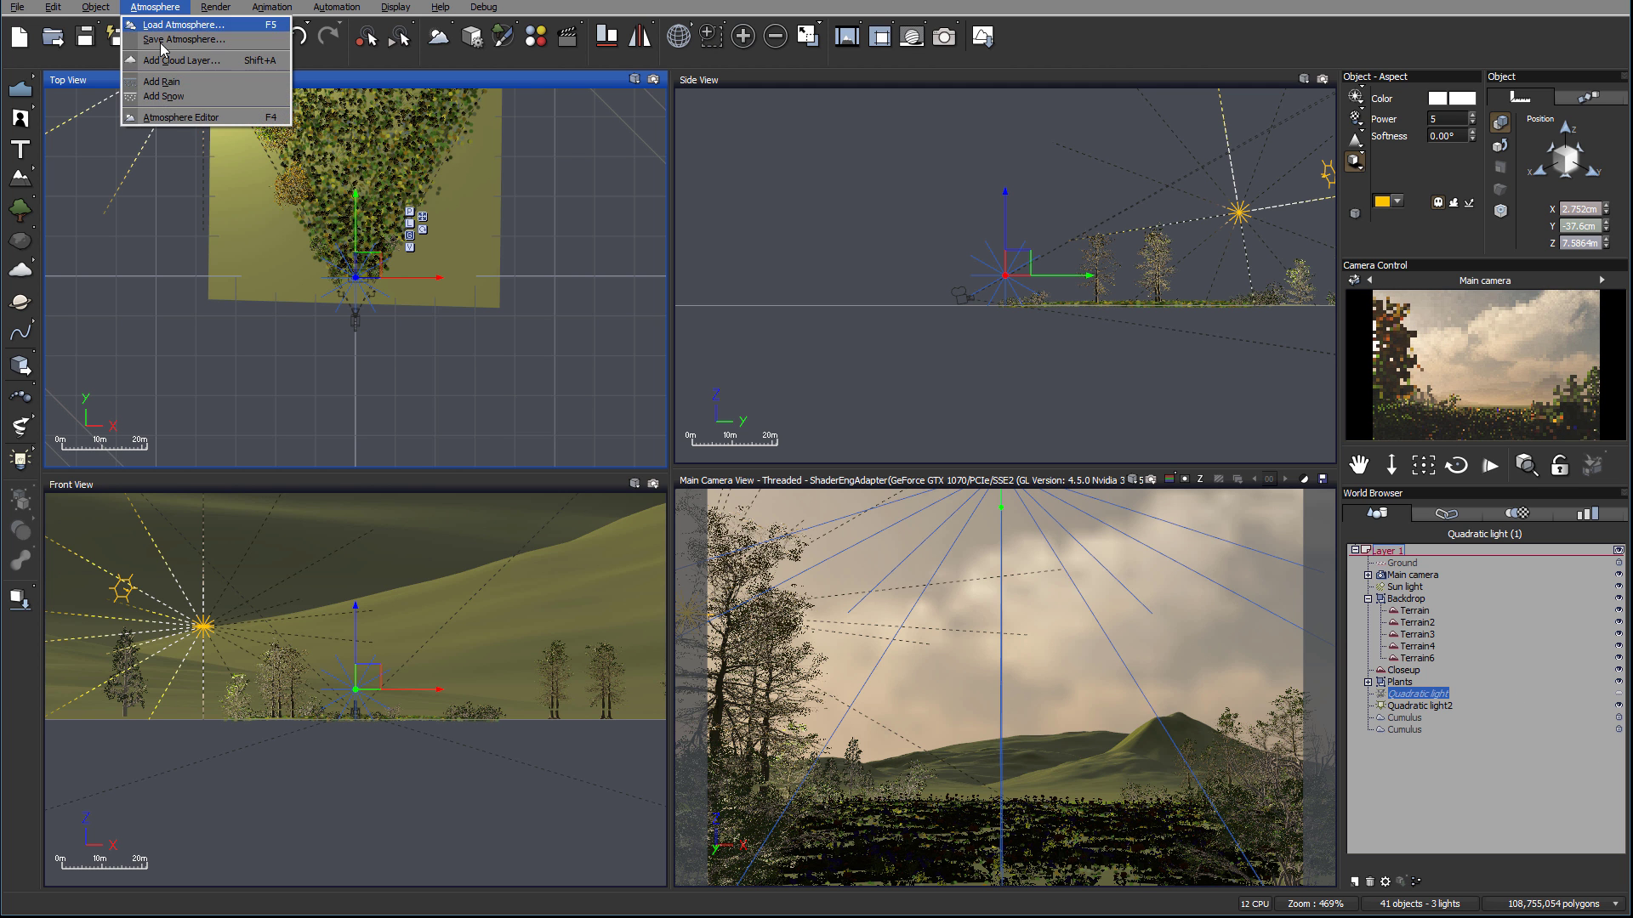
pyautogui.click(179, 116)
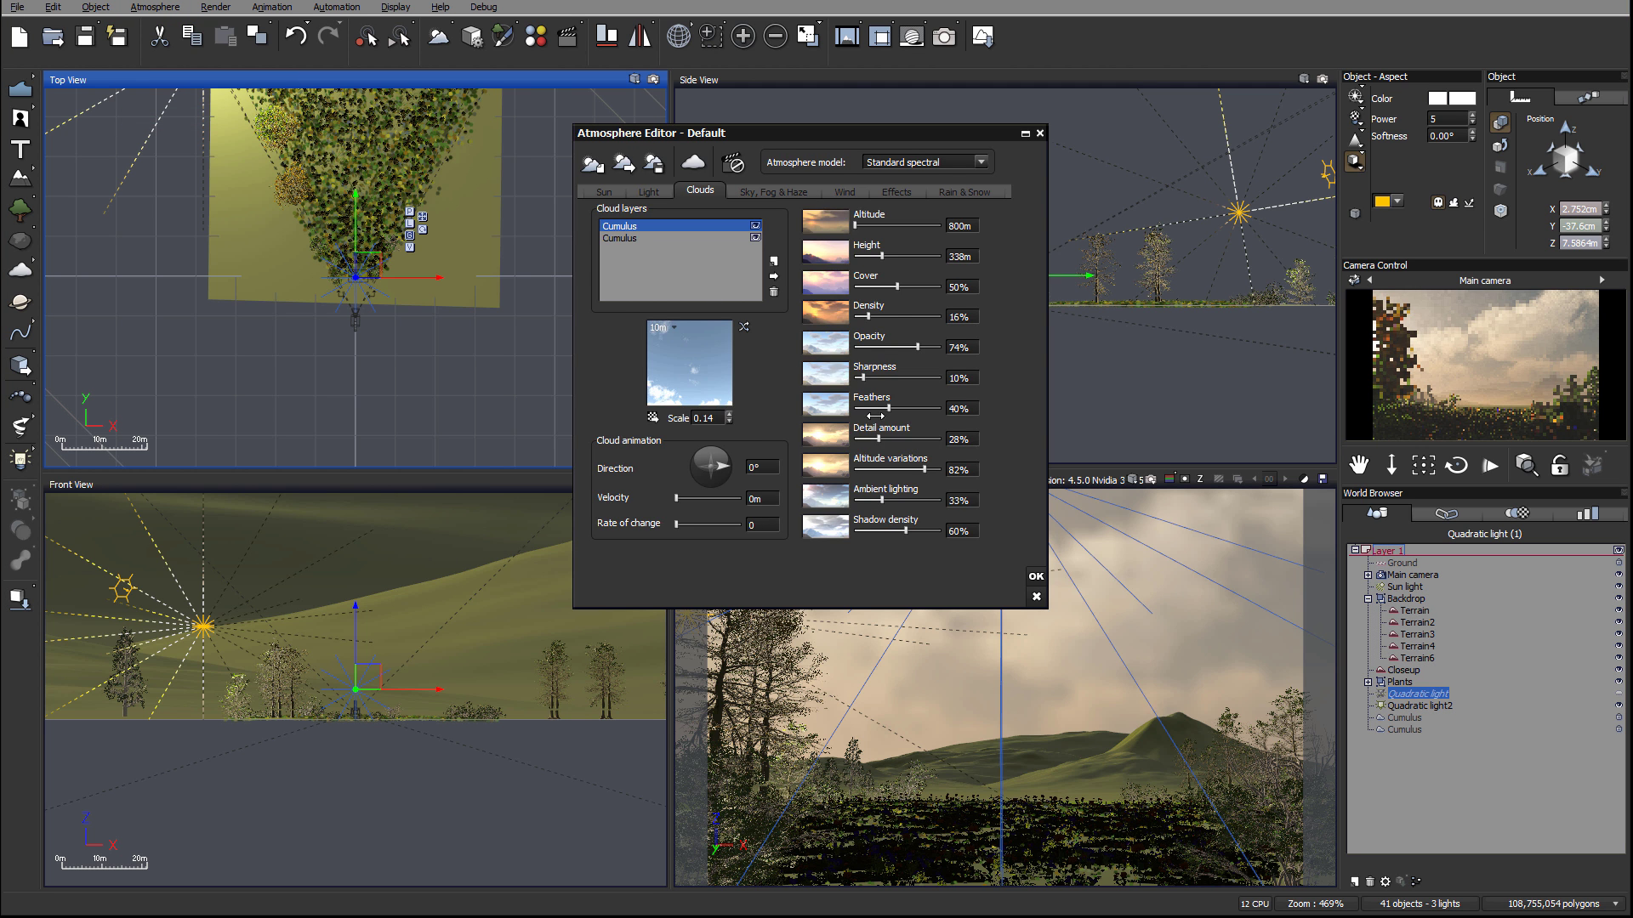
pyautogui.click(762, 194)
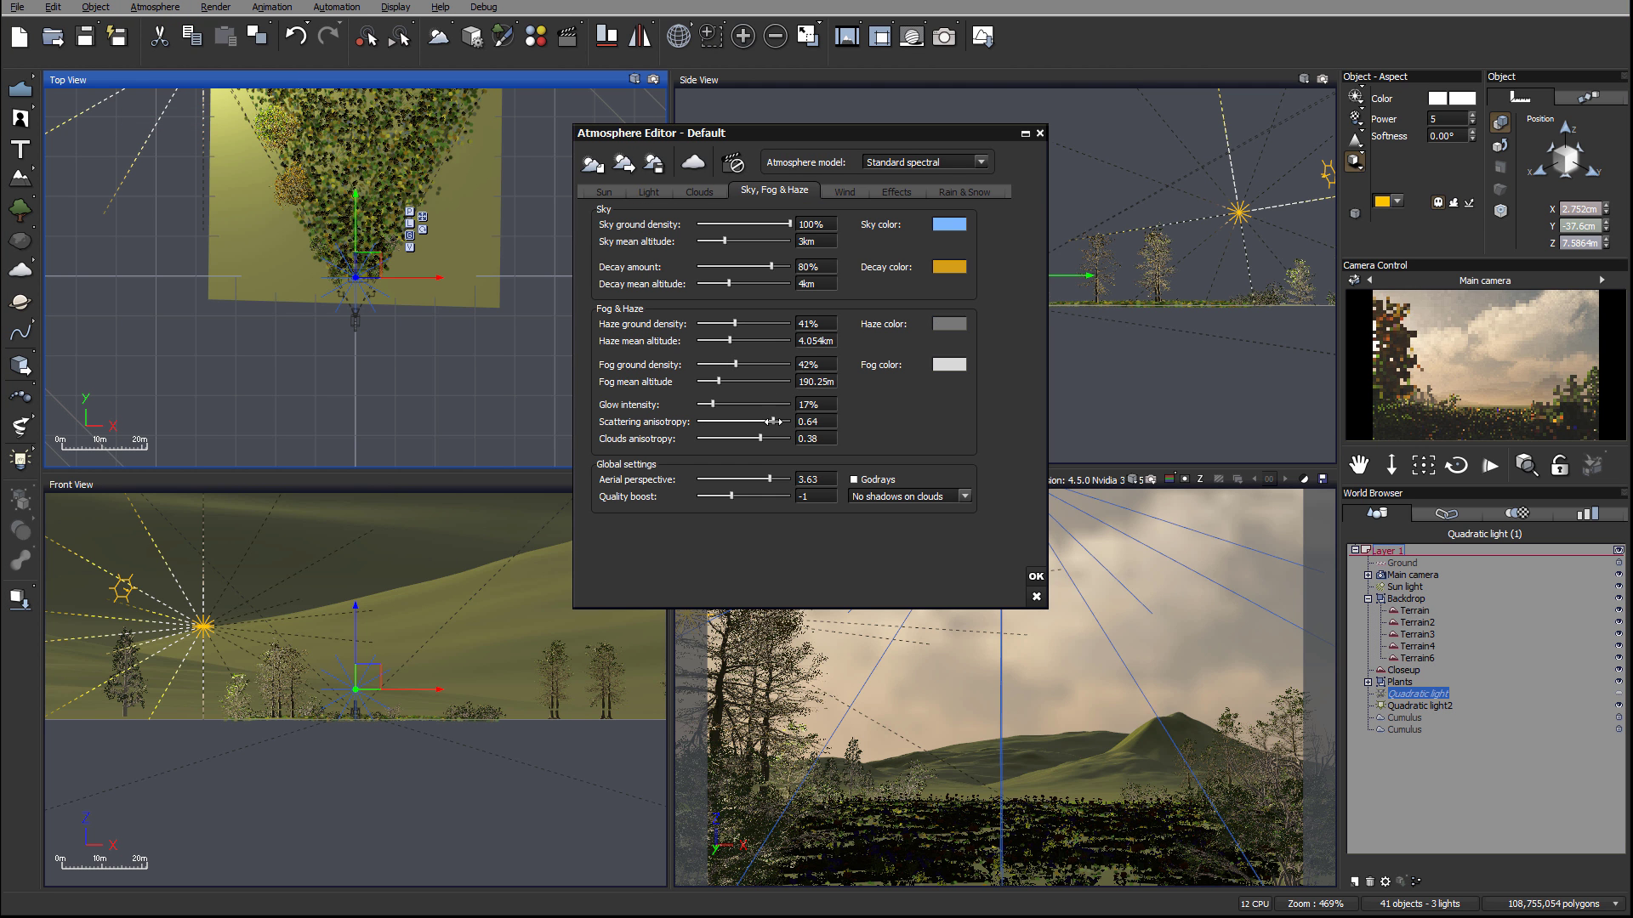
pyautogui.moveTo(733, 374); pyautogui.dragTo(739, 374)
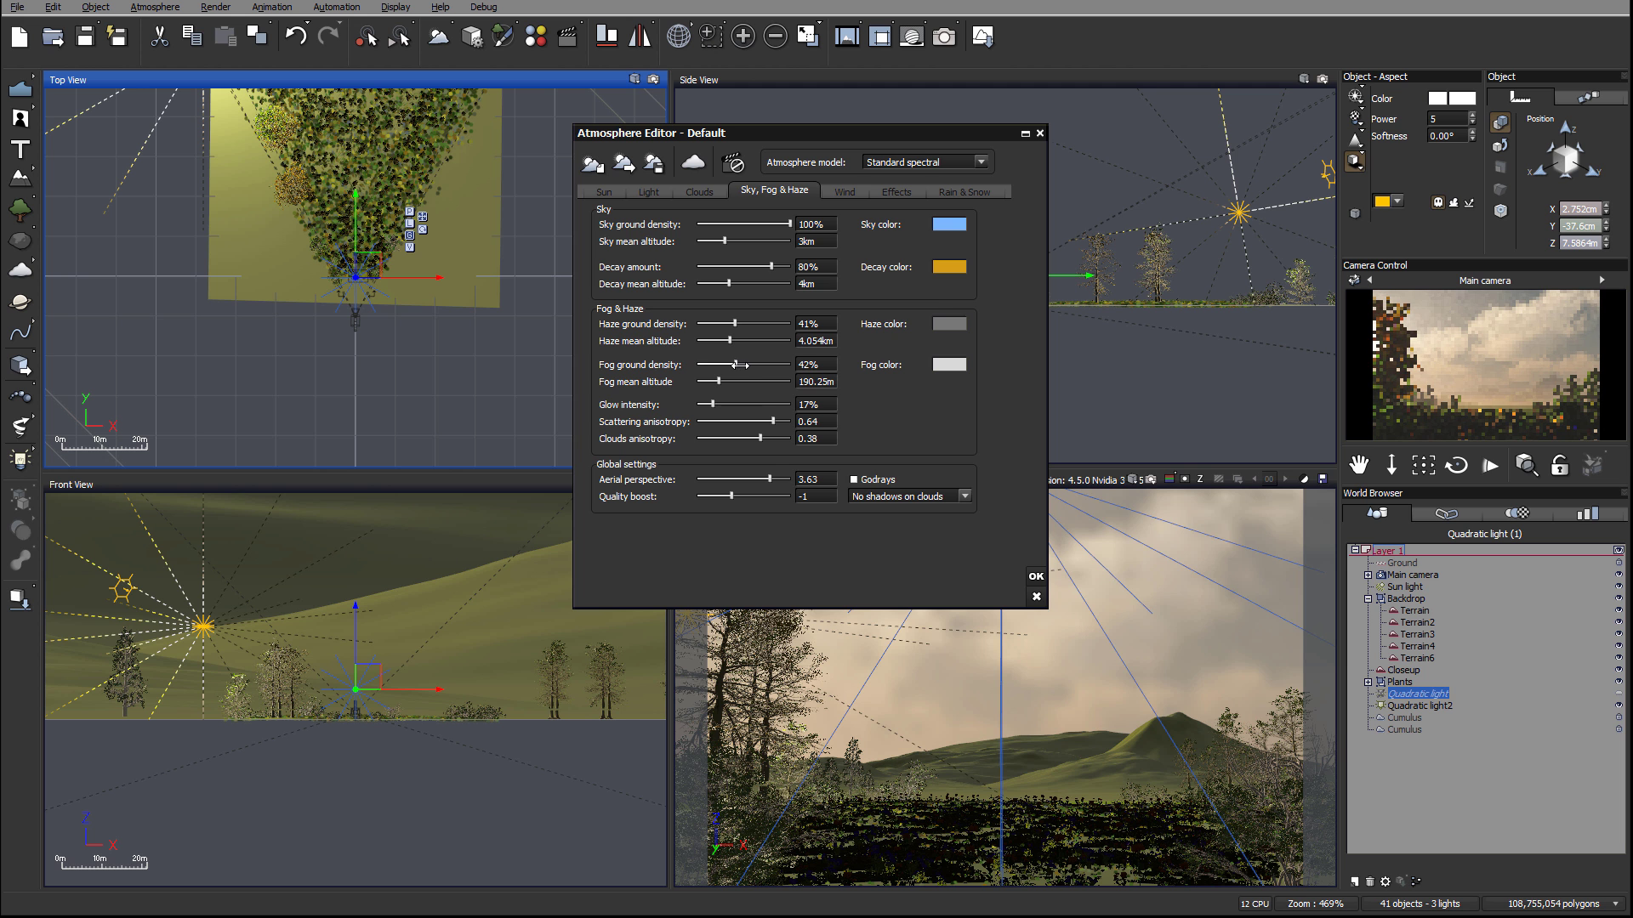
pyautogui.moveTo(770, 480); pyautogui.dragTo(774, 479)
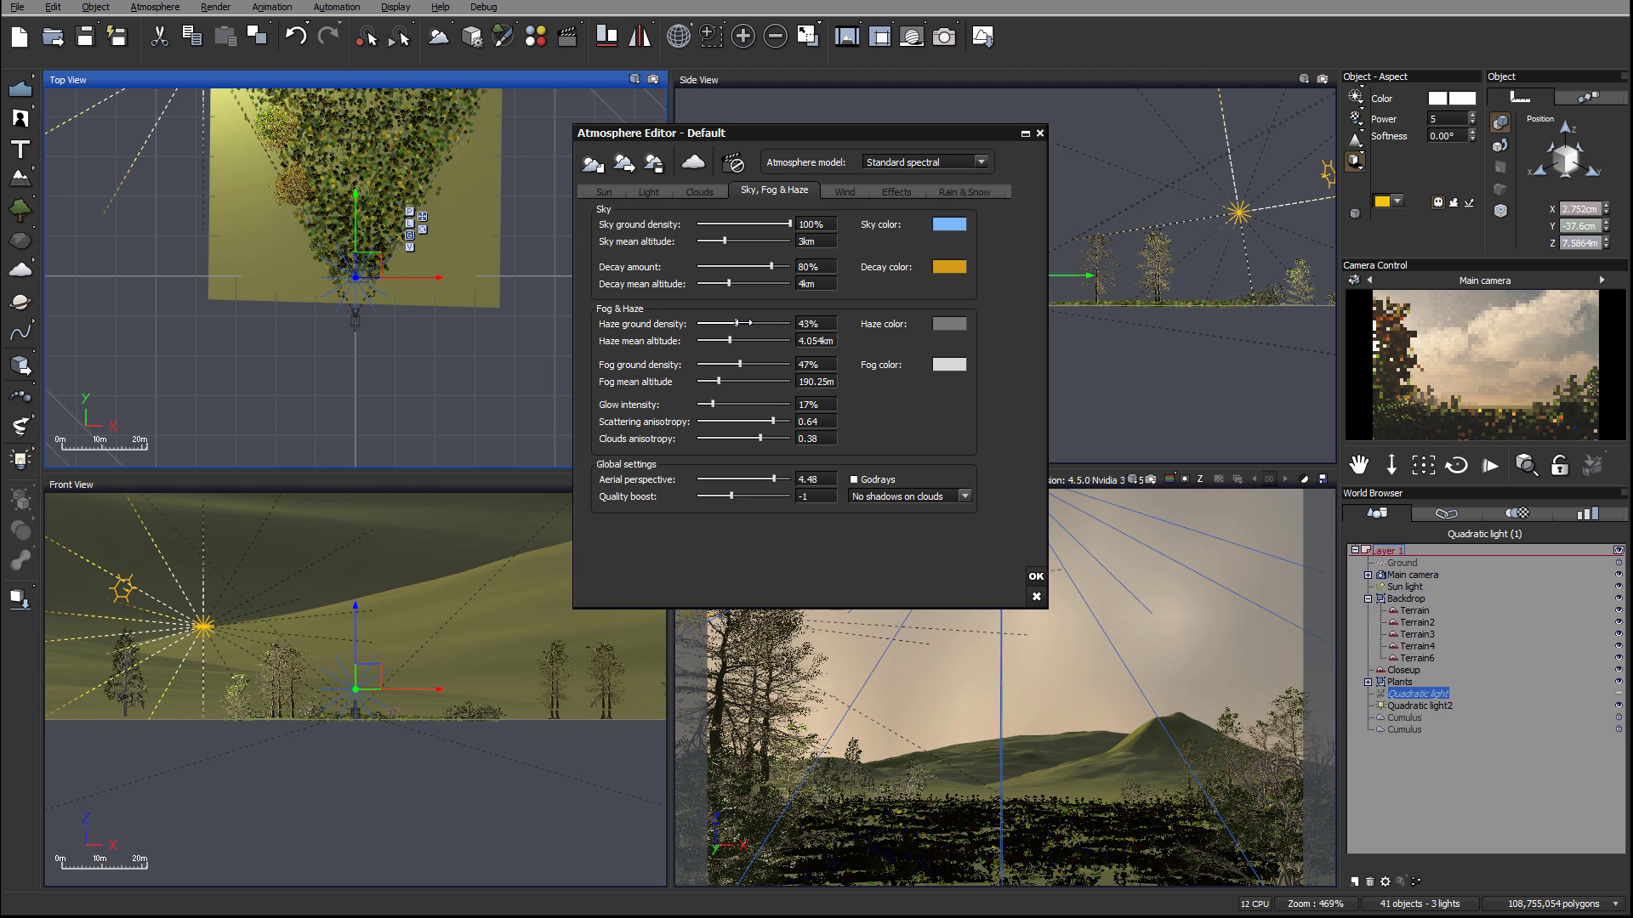
pyautogui.moveTo(735, 324); pyautogui.dragTo(740, 324)
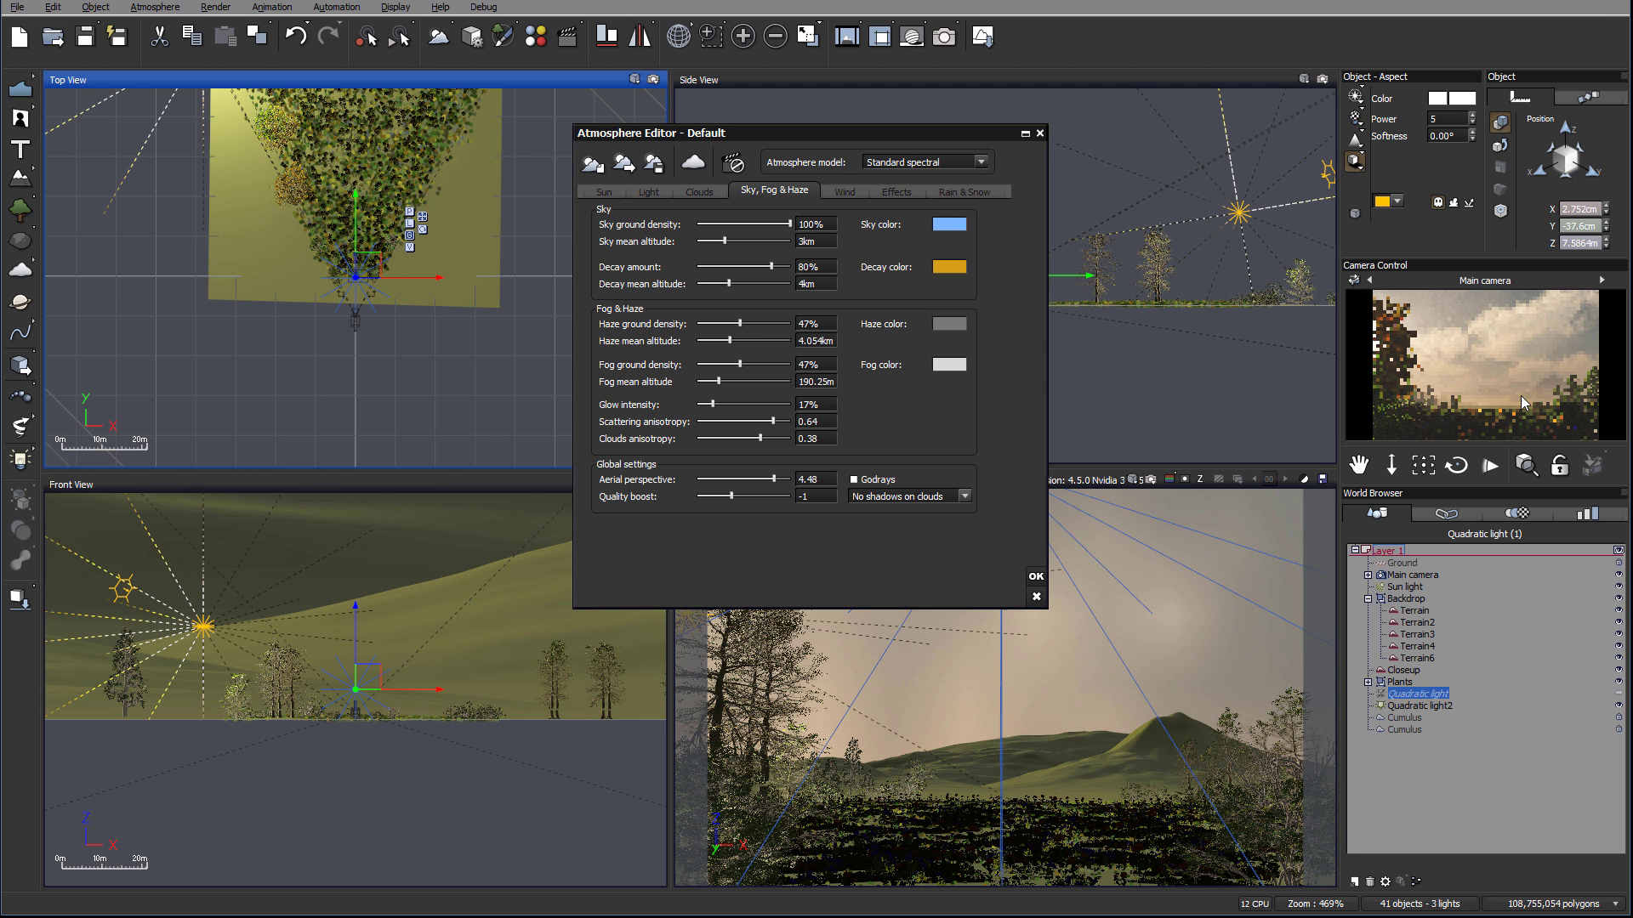
pyautogui.click(1437, 428)
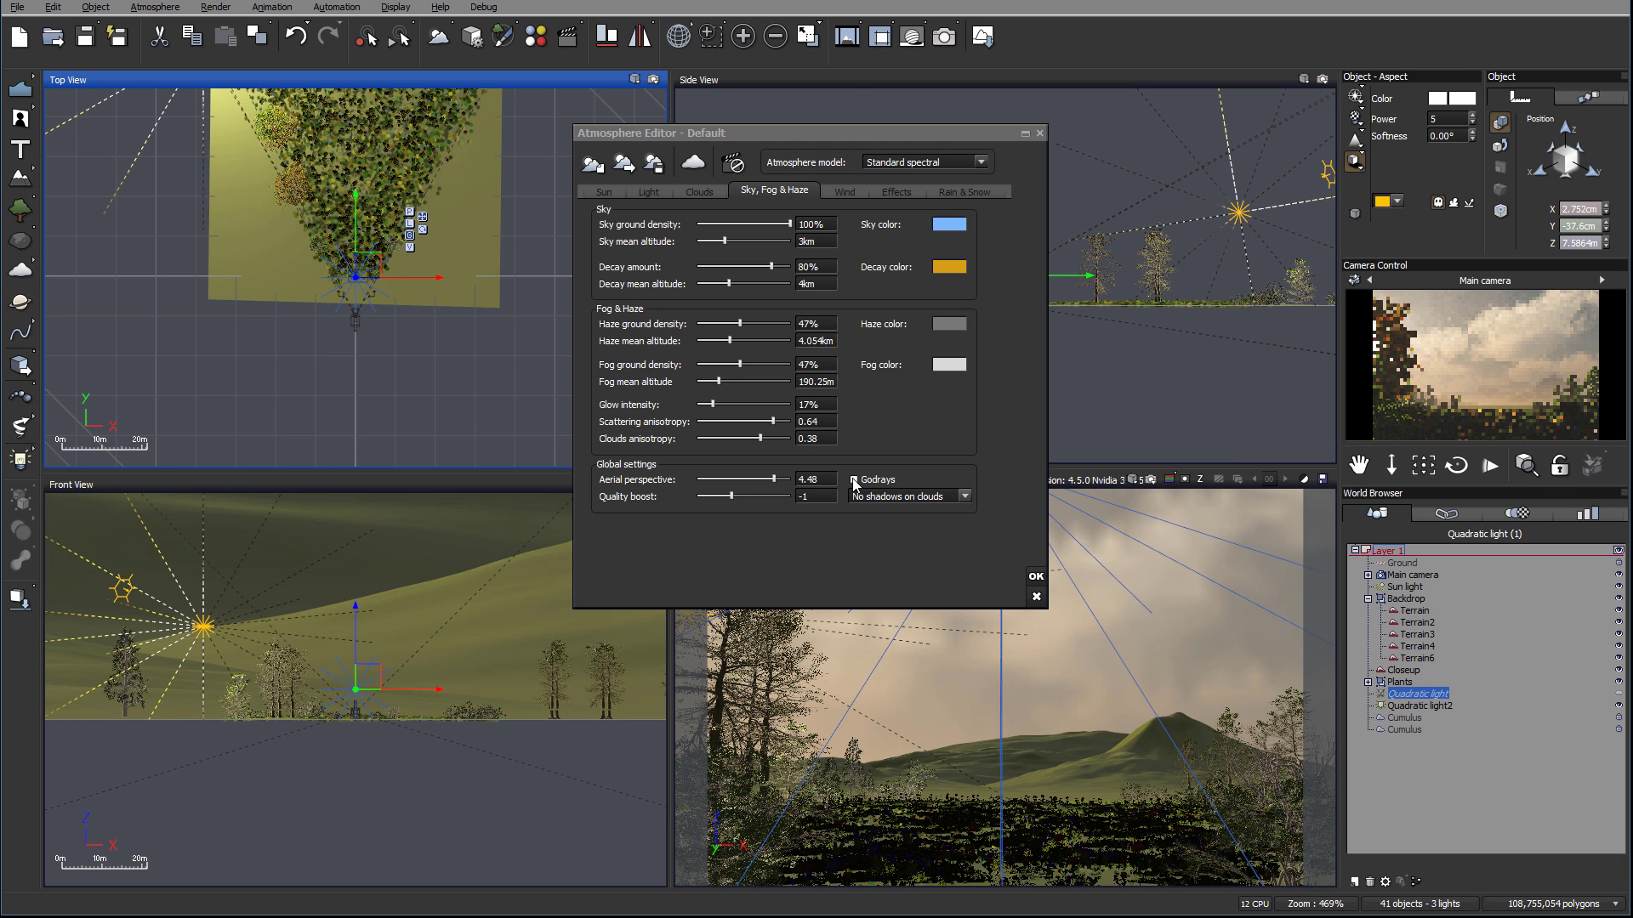
# Step: Set aerial perspective to 6.29, fog ground density to 54% and fog mean altitude to 243.88 m, and accept the atmosphere settings
pyautogui.moveTo(789, 479); pyautogui.dragTo(784, 479)
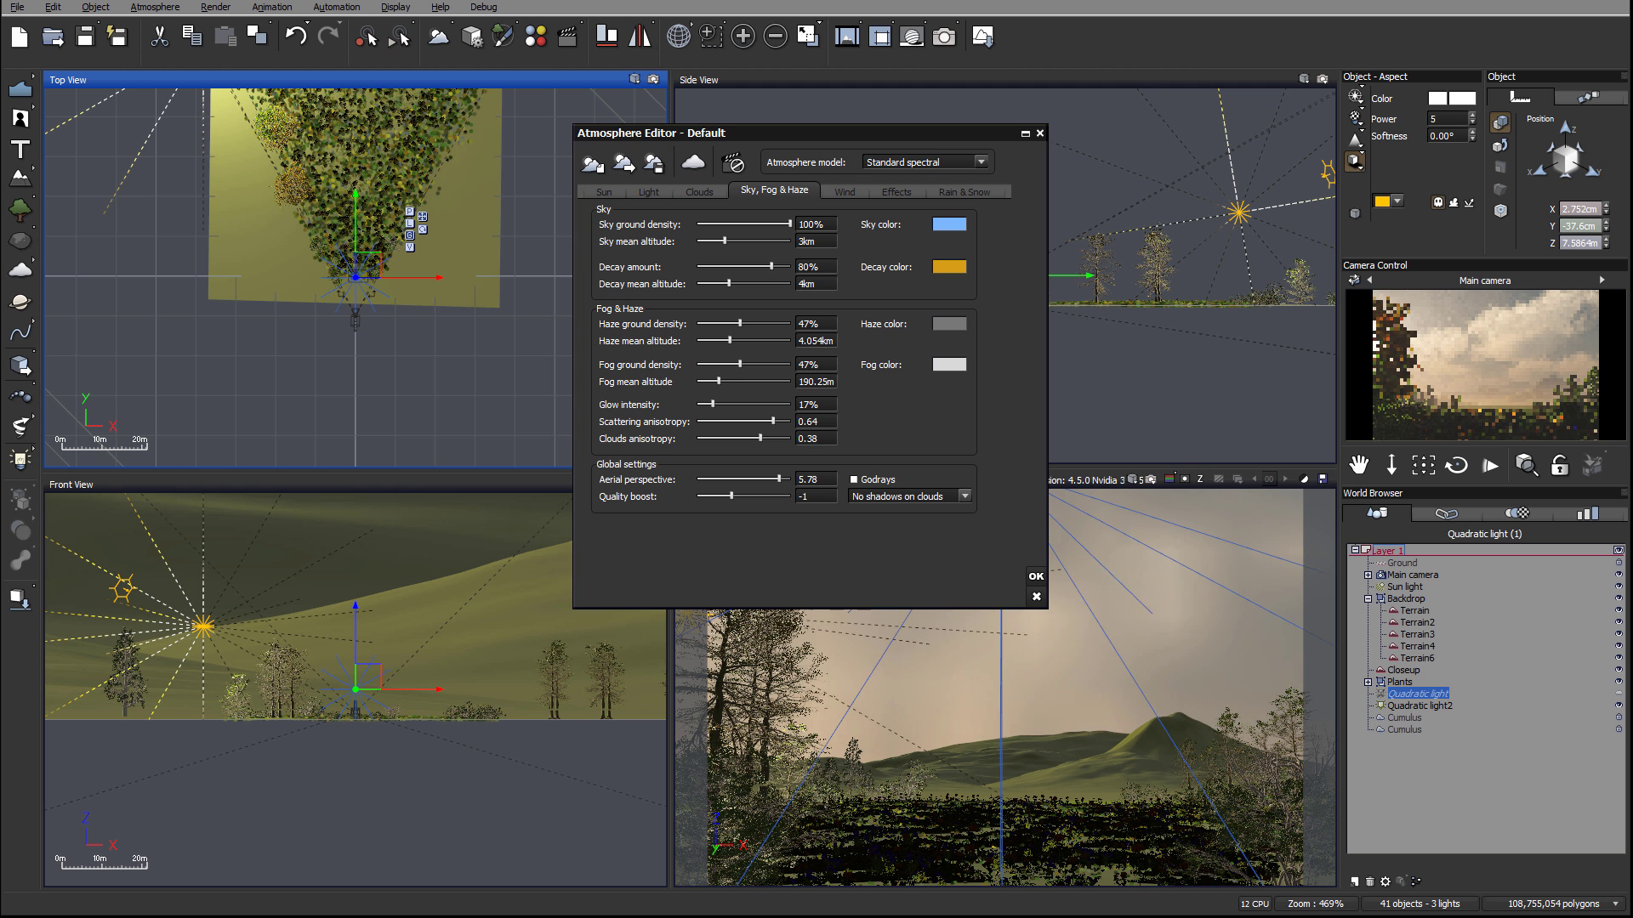
pyautogui.click(1523, 411)
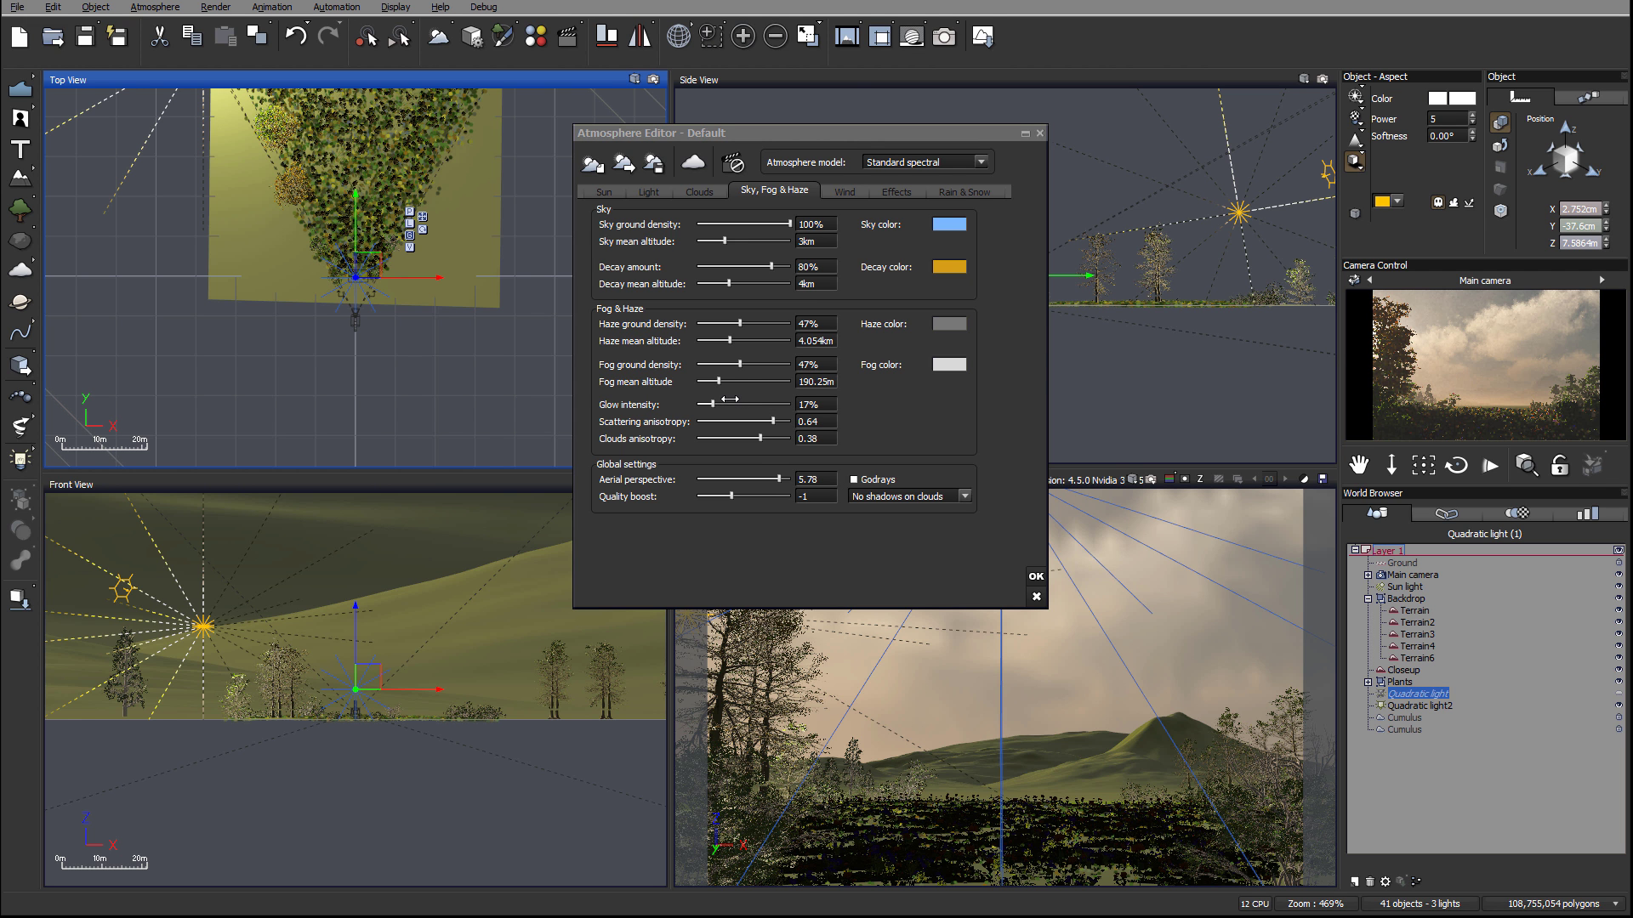
pyautogui.moveTo(740, 364); pyautogui.dragTo(735, 381)
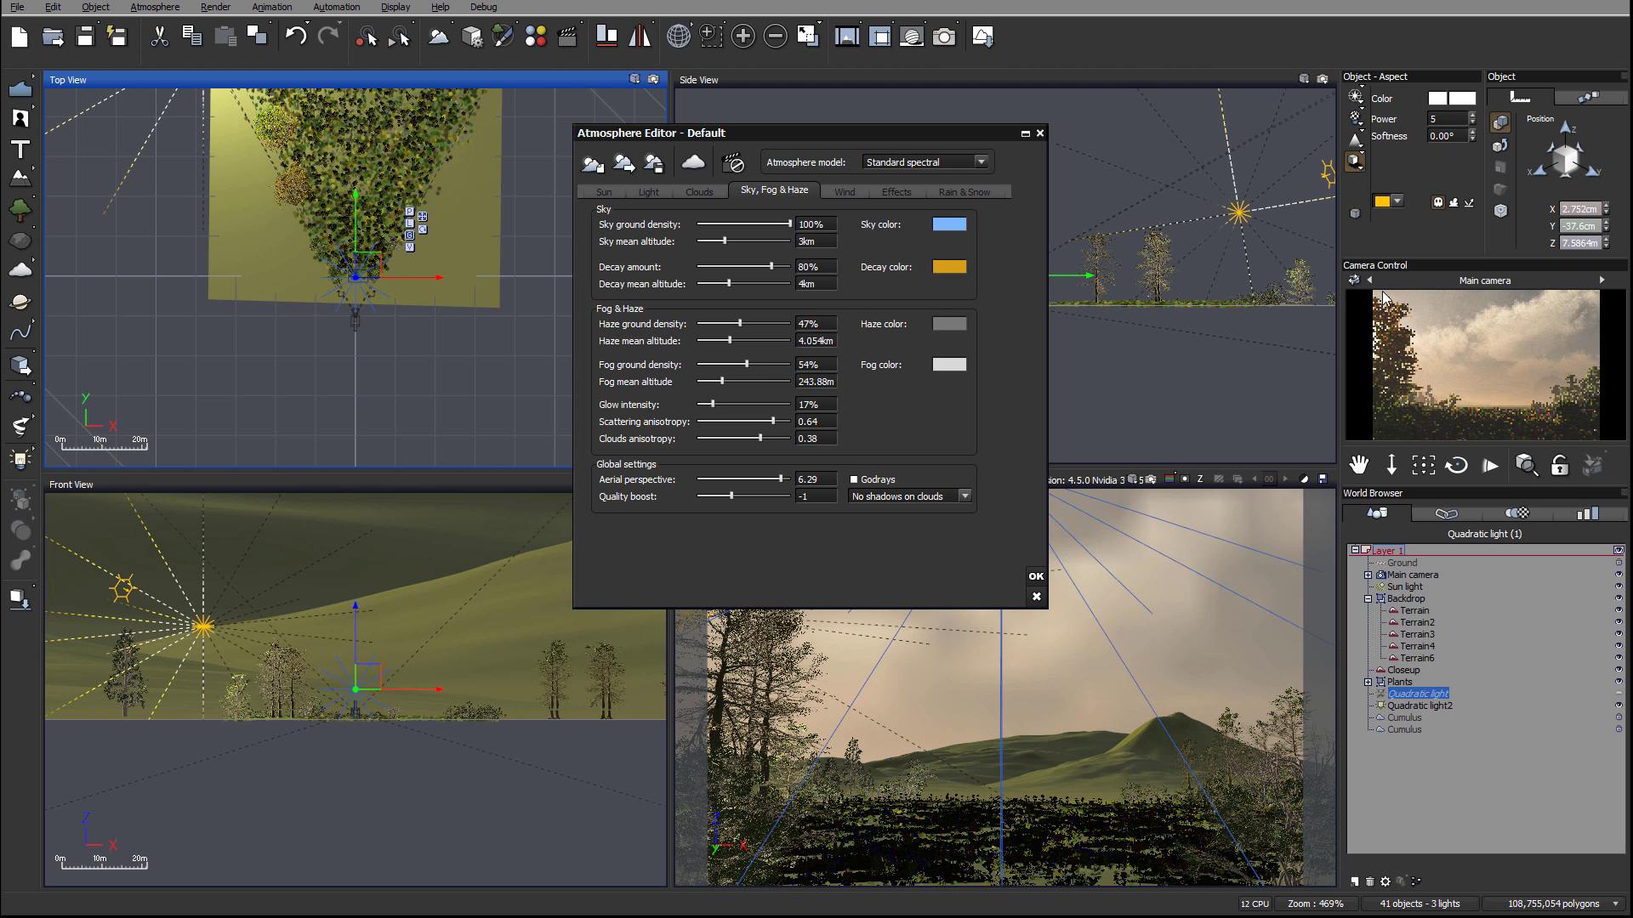
pyautogui.rightClick(1356, 391)
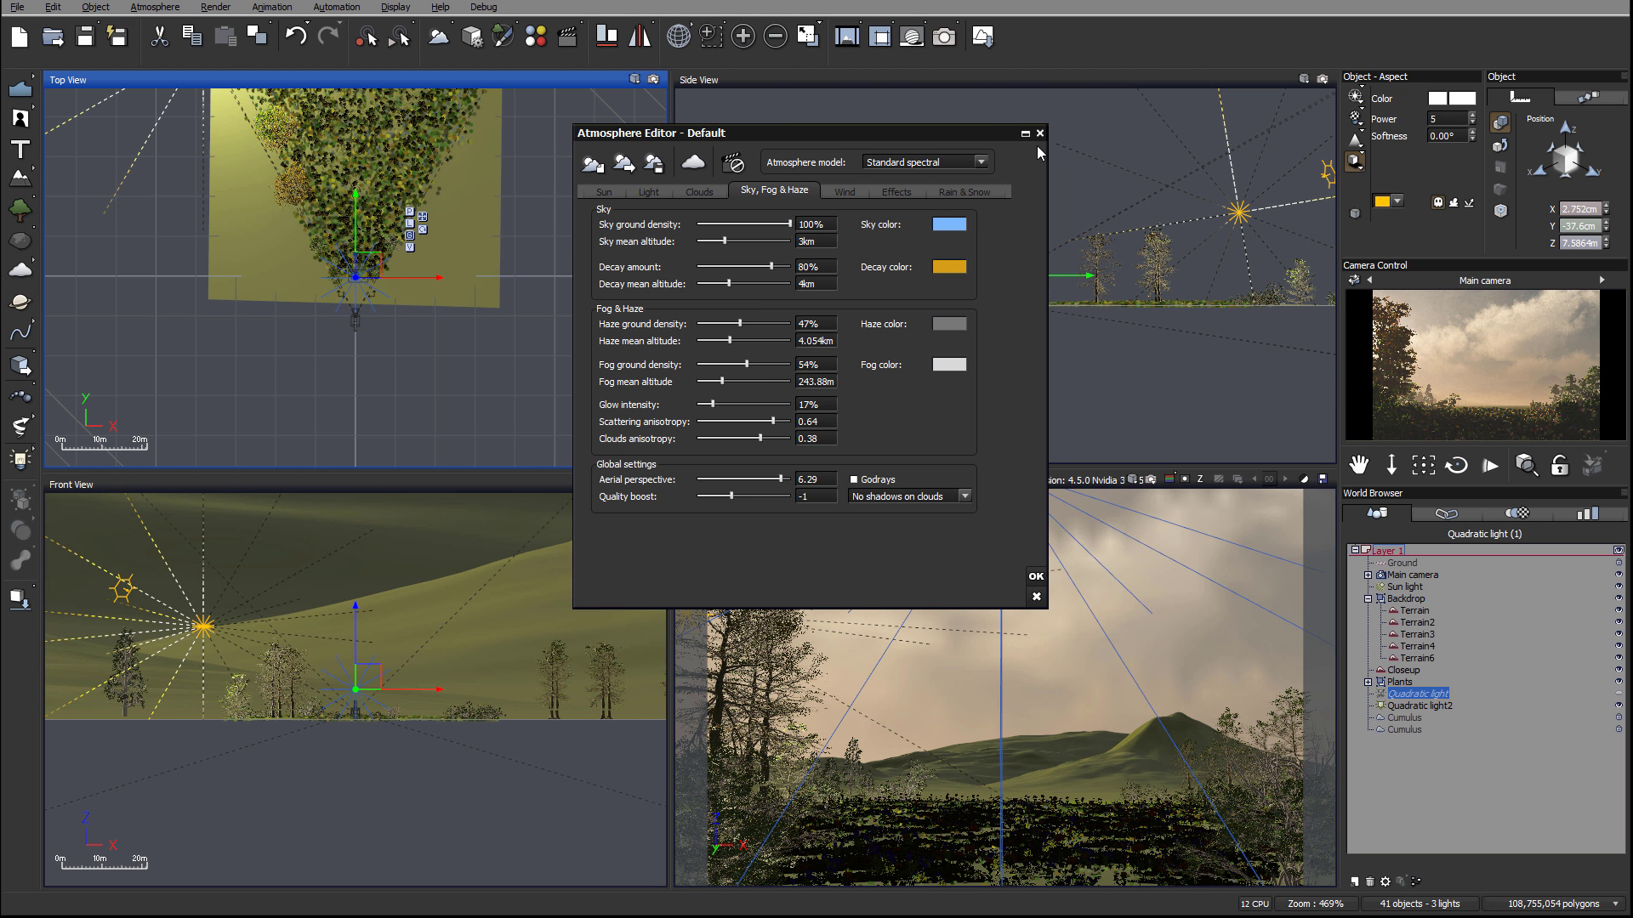
pyautogui.click(1035, 578)
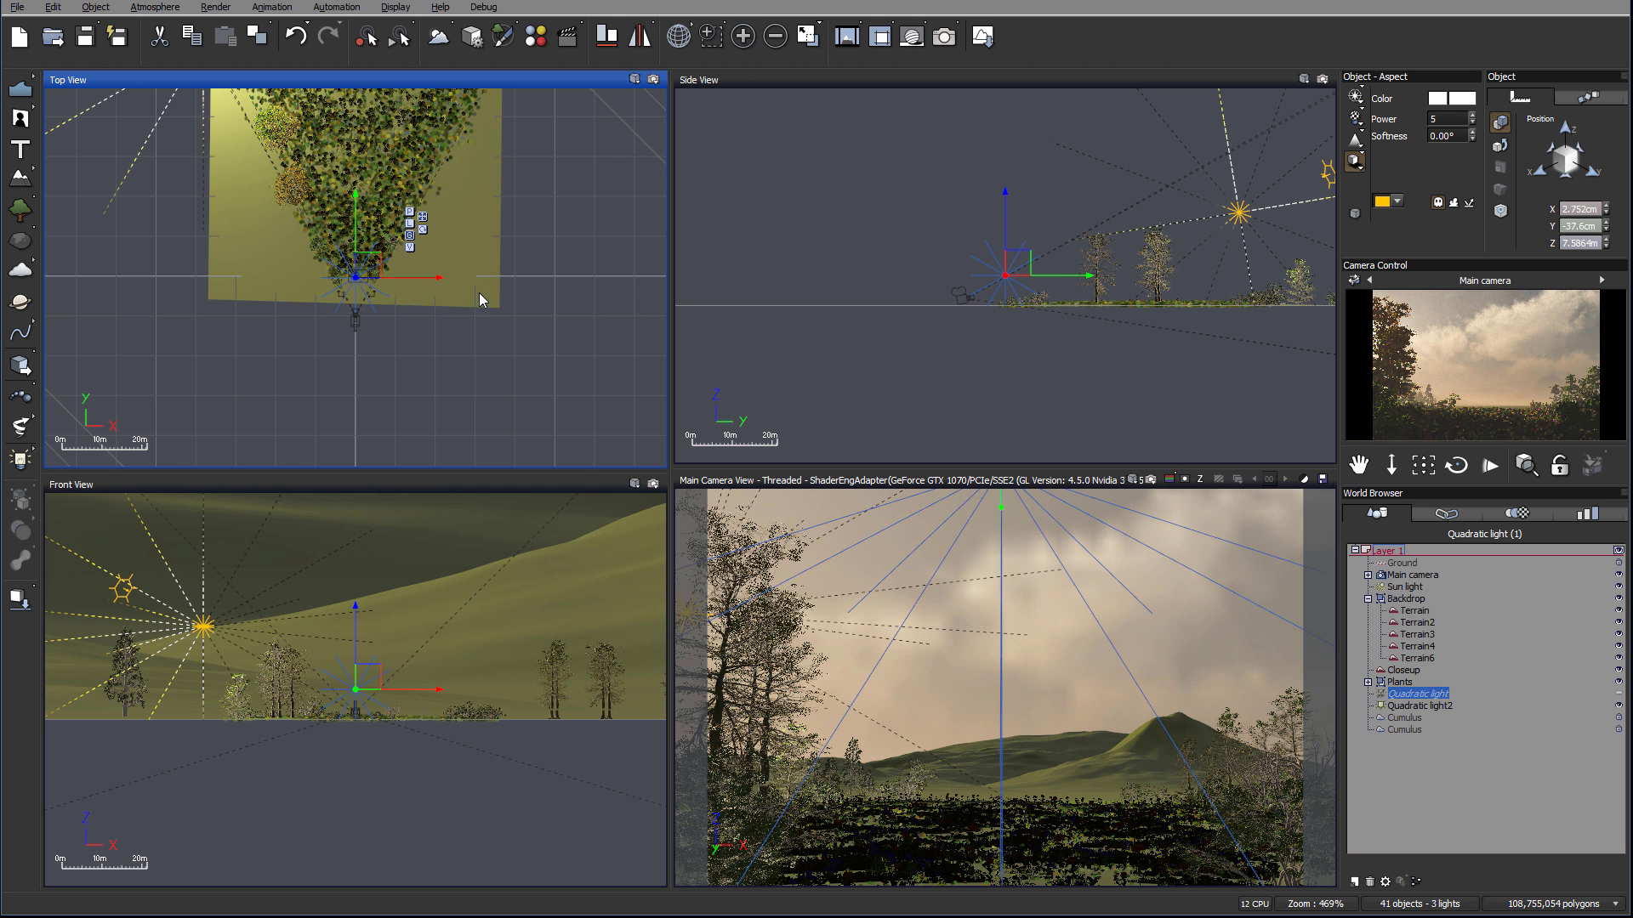
# Step: Save the scene and add an Alder - Late Spring tree from the plant library
pyautogui.scroll(5, 325, 291)
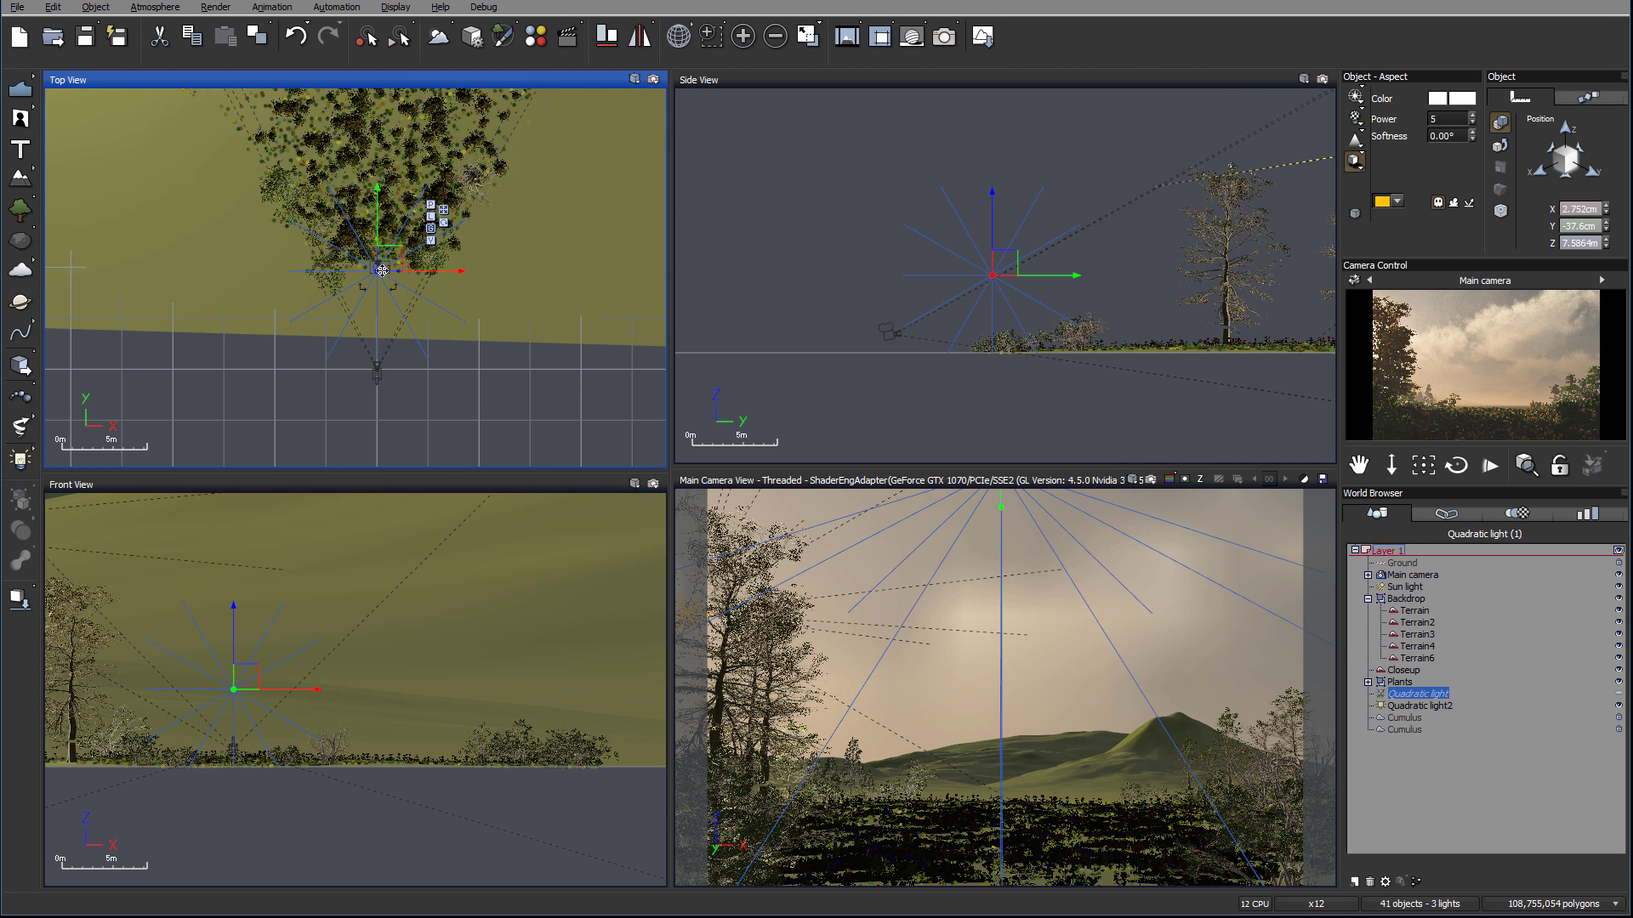
pyautogui.click(85, 36)
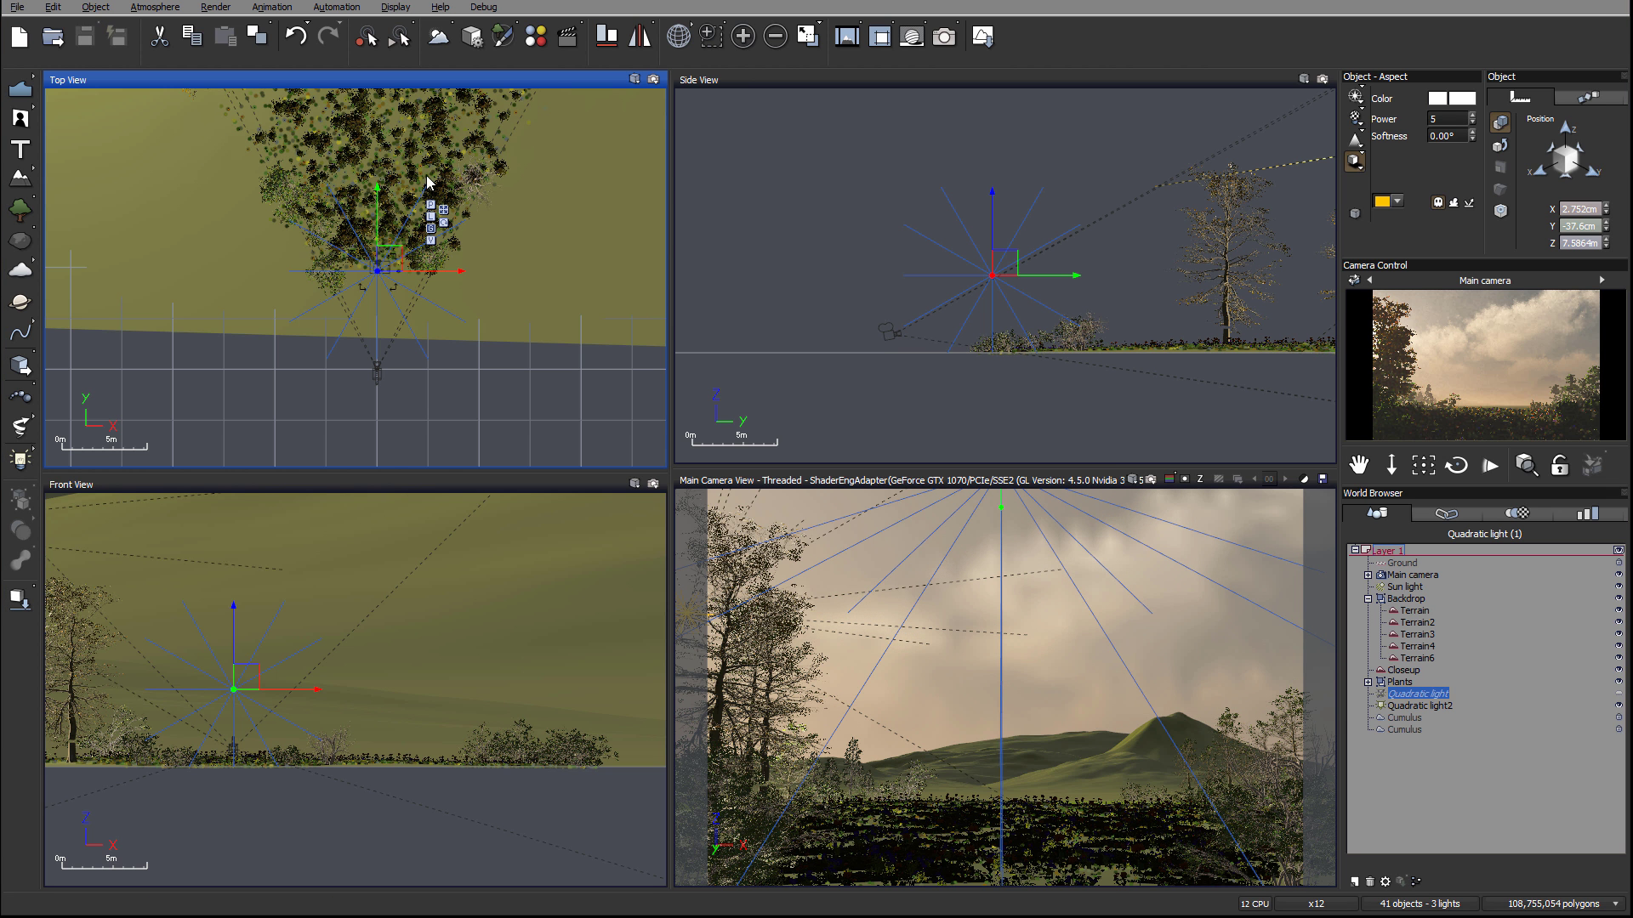
pyautogui.click(21, 208)
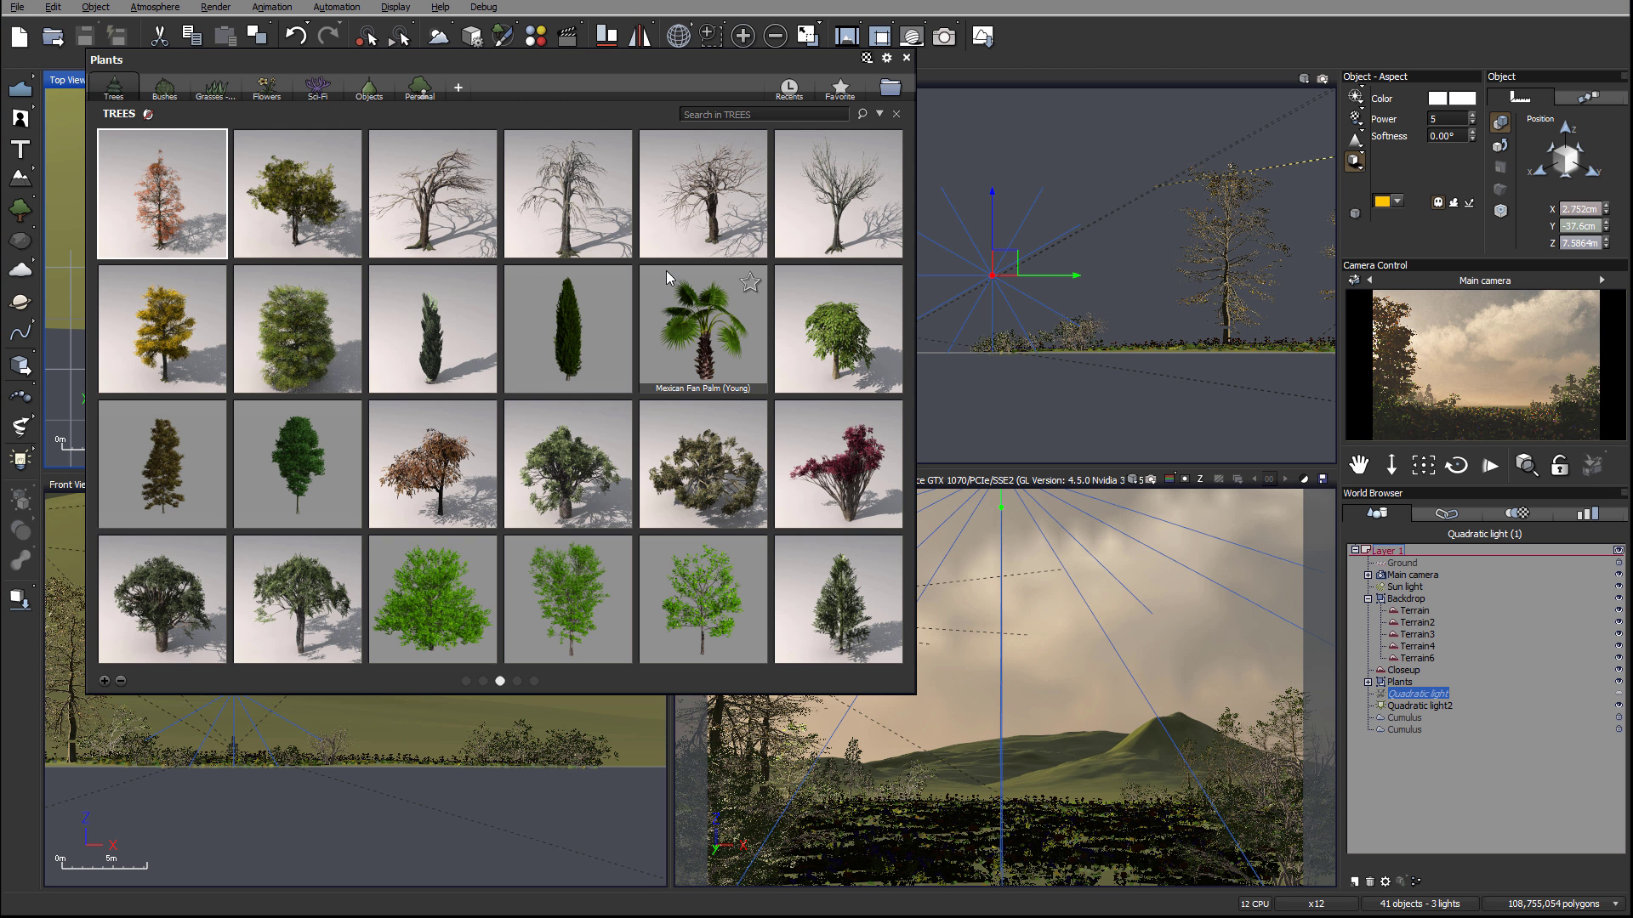
pyautogui.scroll(-1, 412, 289)
pyautogui.moveTo(379, 462)
pyautogui.moveTo(502, 460)
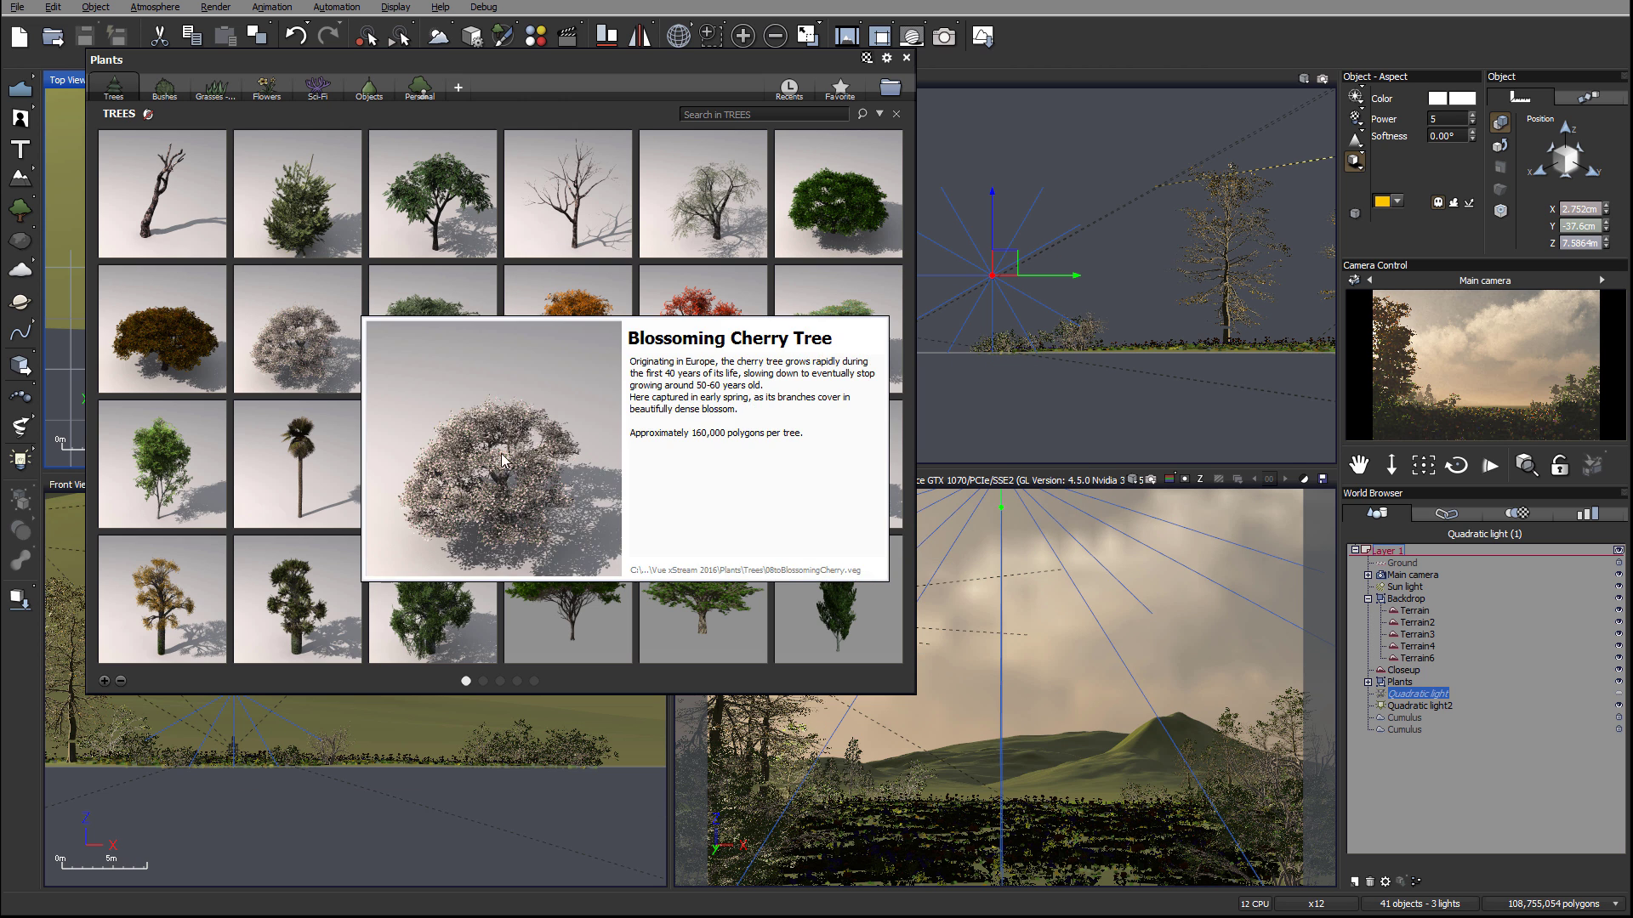
pyautogui.scroll(-1, 670, 395)
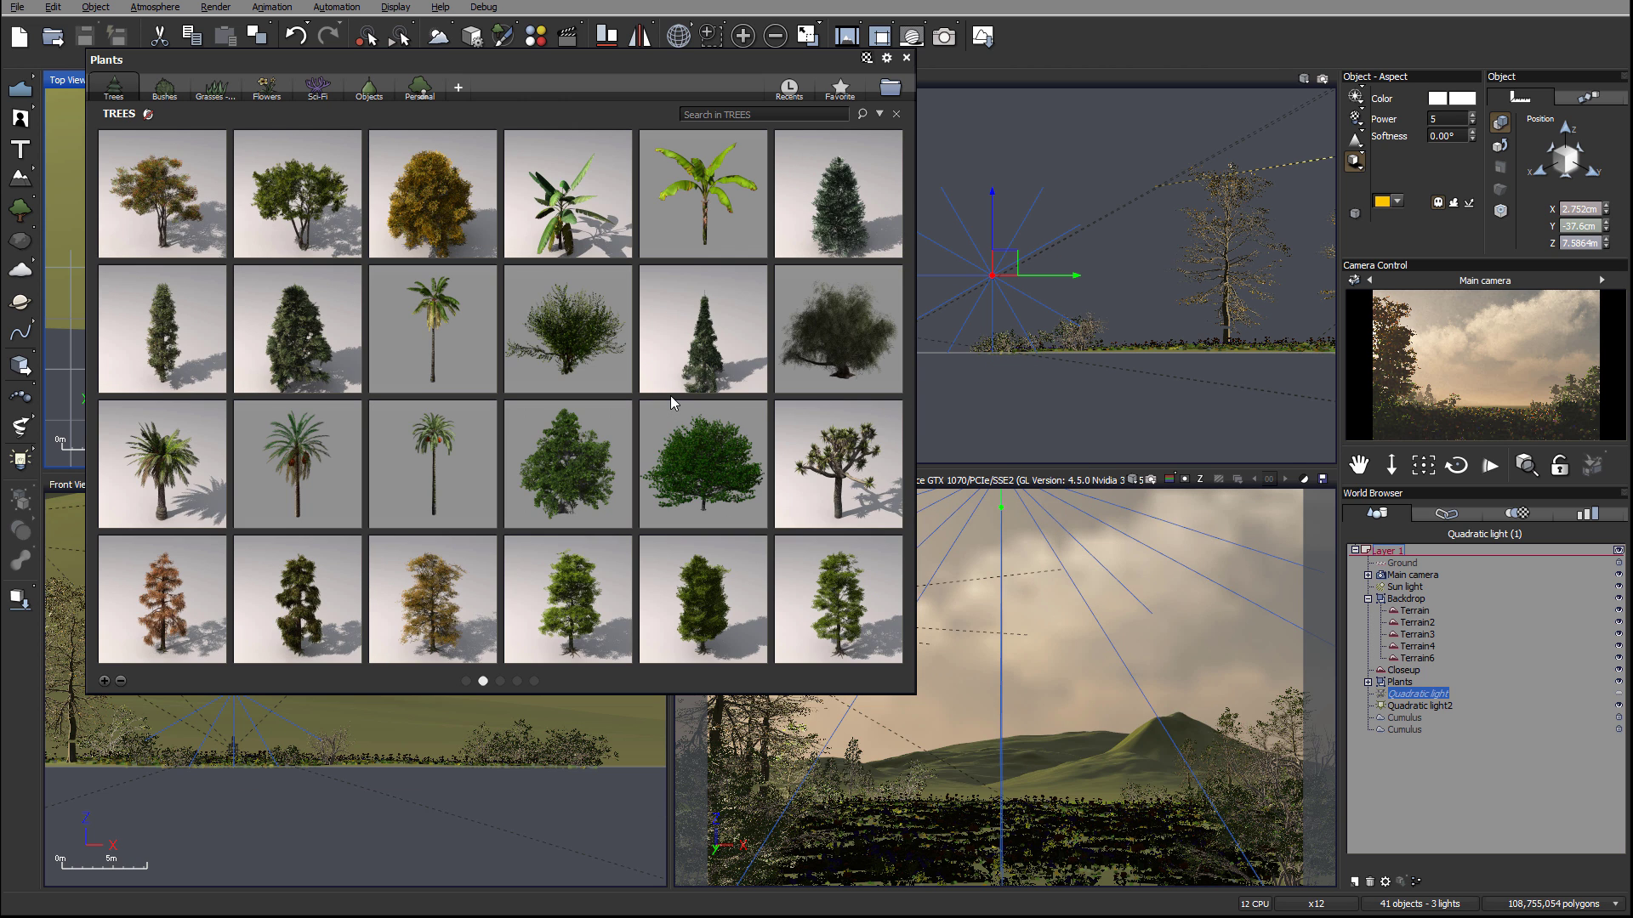
pyautogui.doubleClick(302, 223)
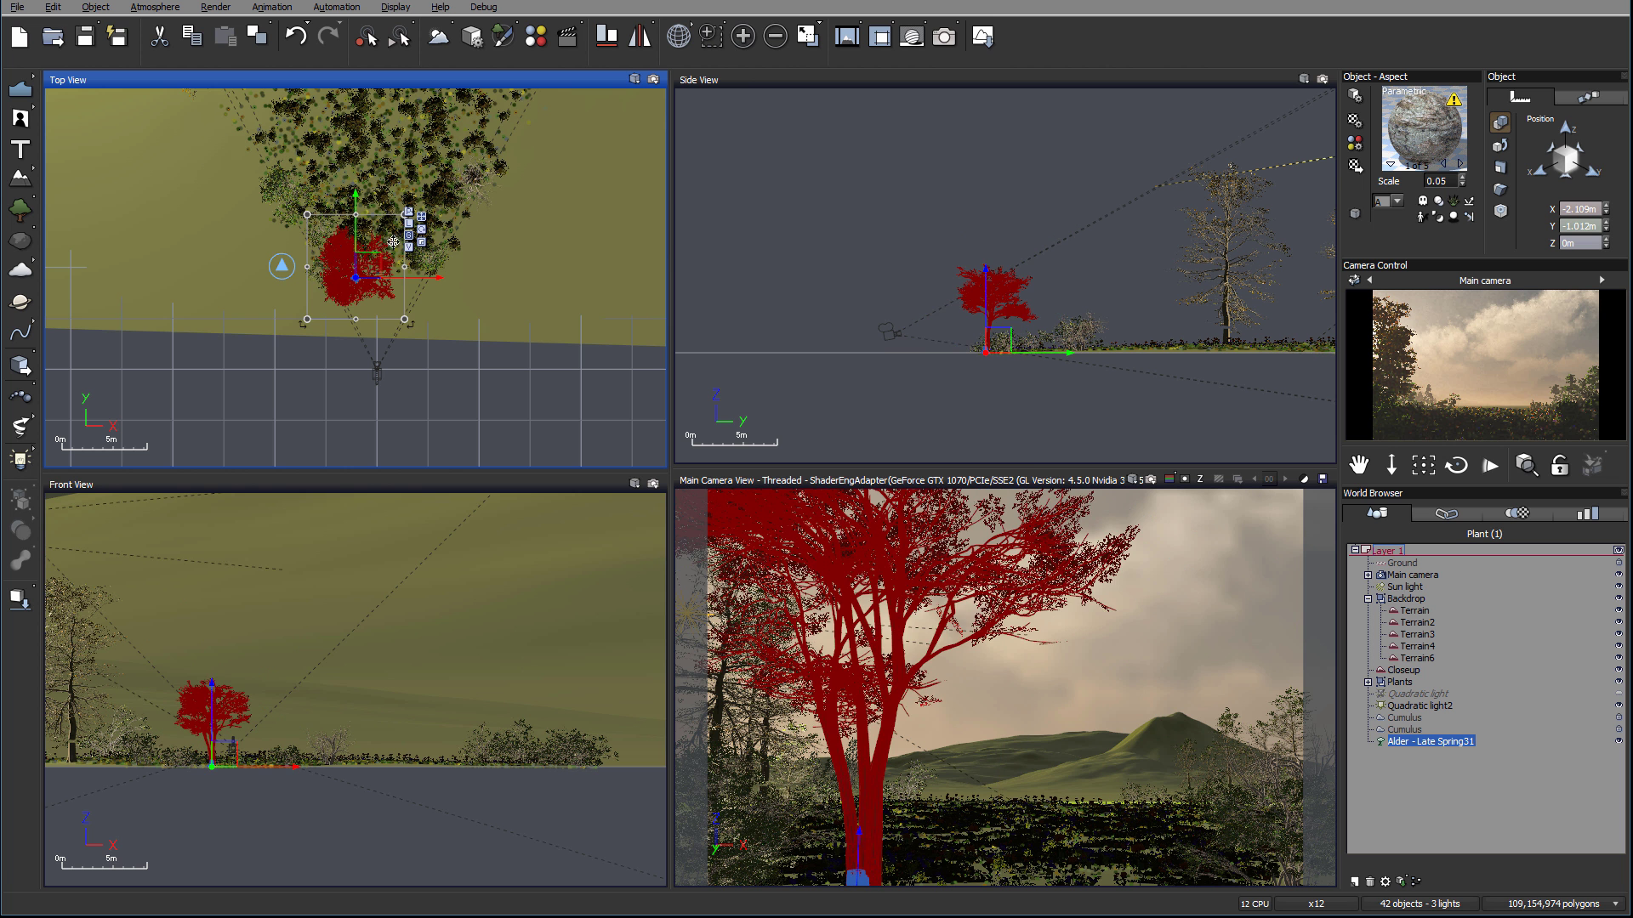
# Step: Move the new alder to about X -1.44 m, Y 5.57 m, raise it slightly, and reshape its branches in the Plant Editor
pyautogui.moveTo(387, 246); pyautogui.dragTo(384, 199)
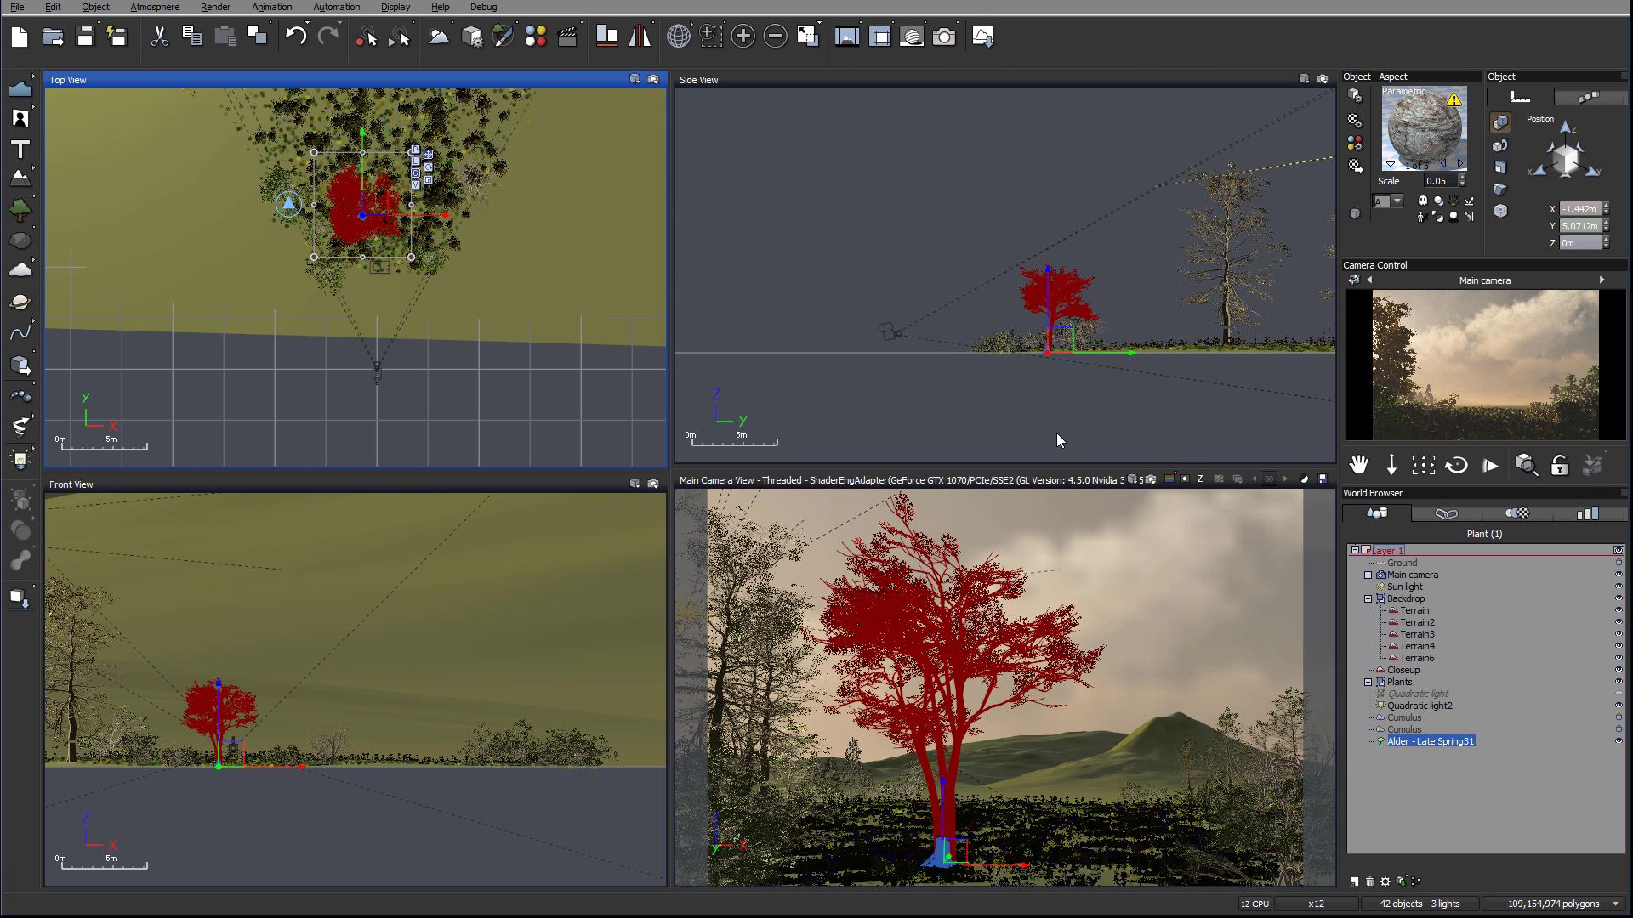
pyautogui.moveTo(1058, 346); pyautogui.dragTo(1023, 329)
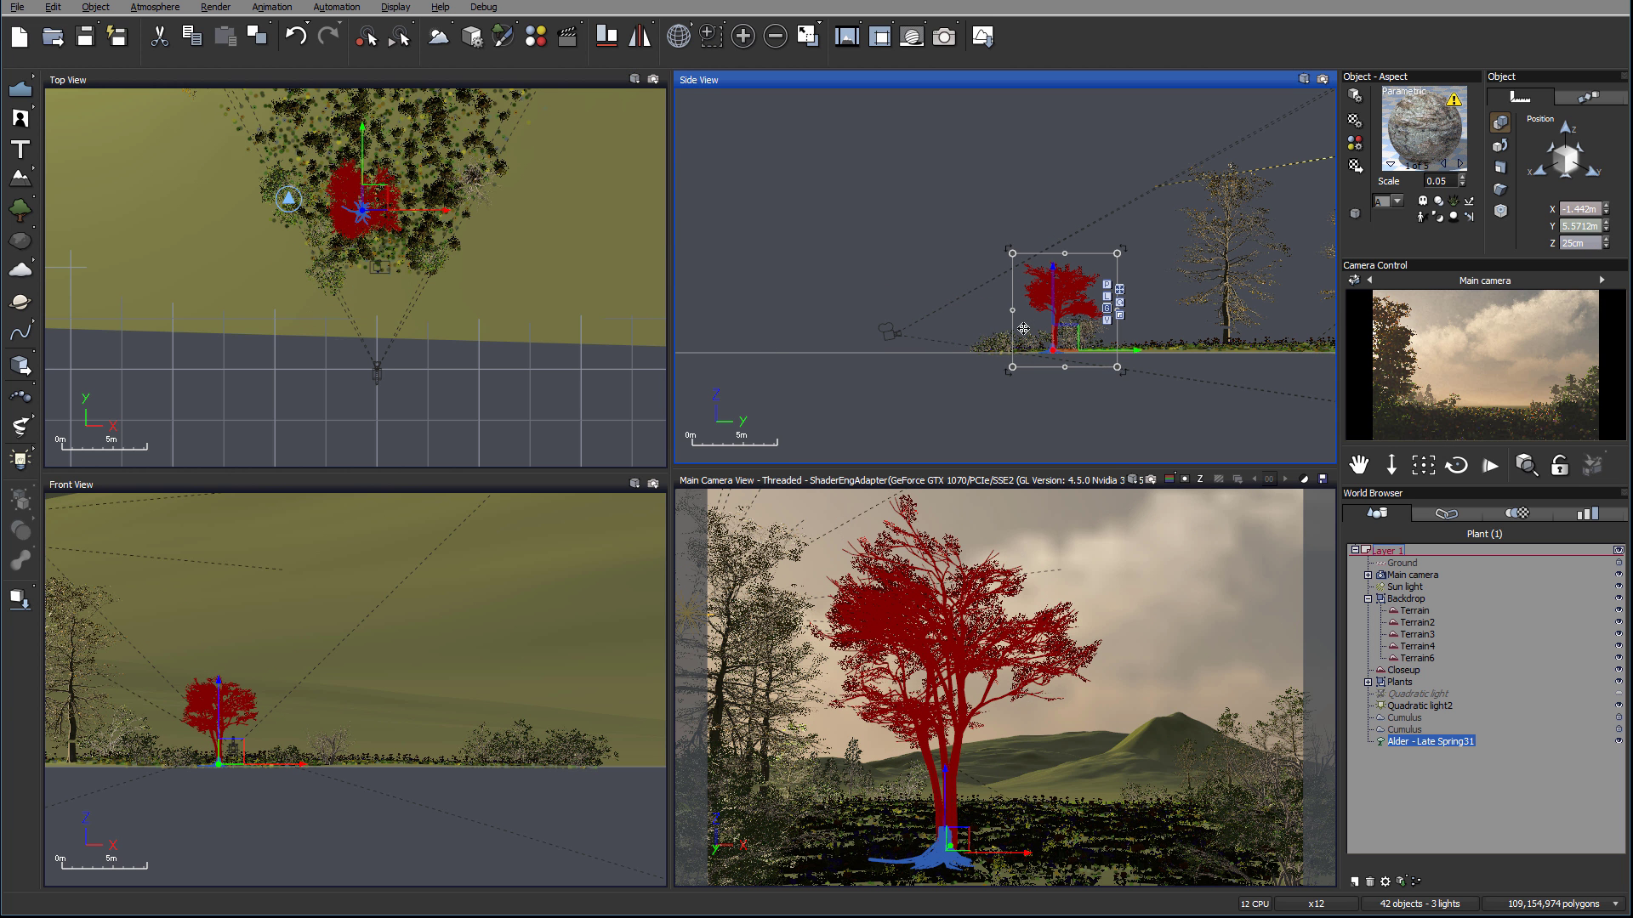
pyautogui.doubleClick(372, 201)
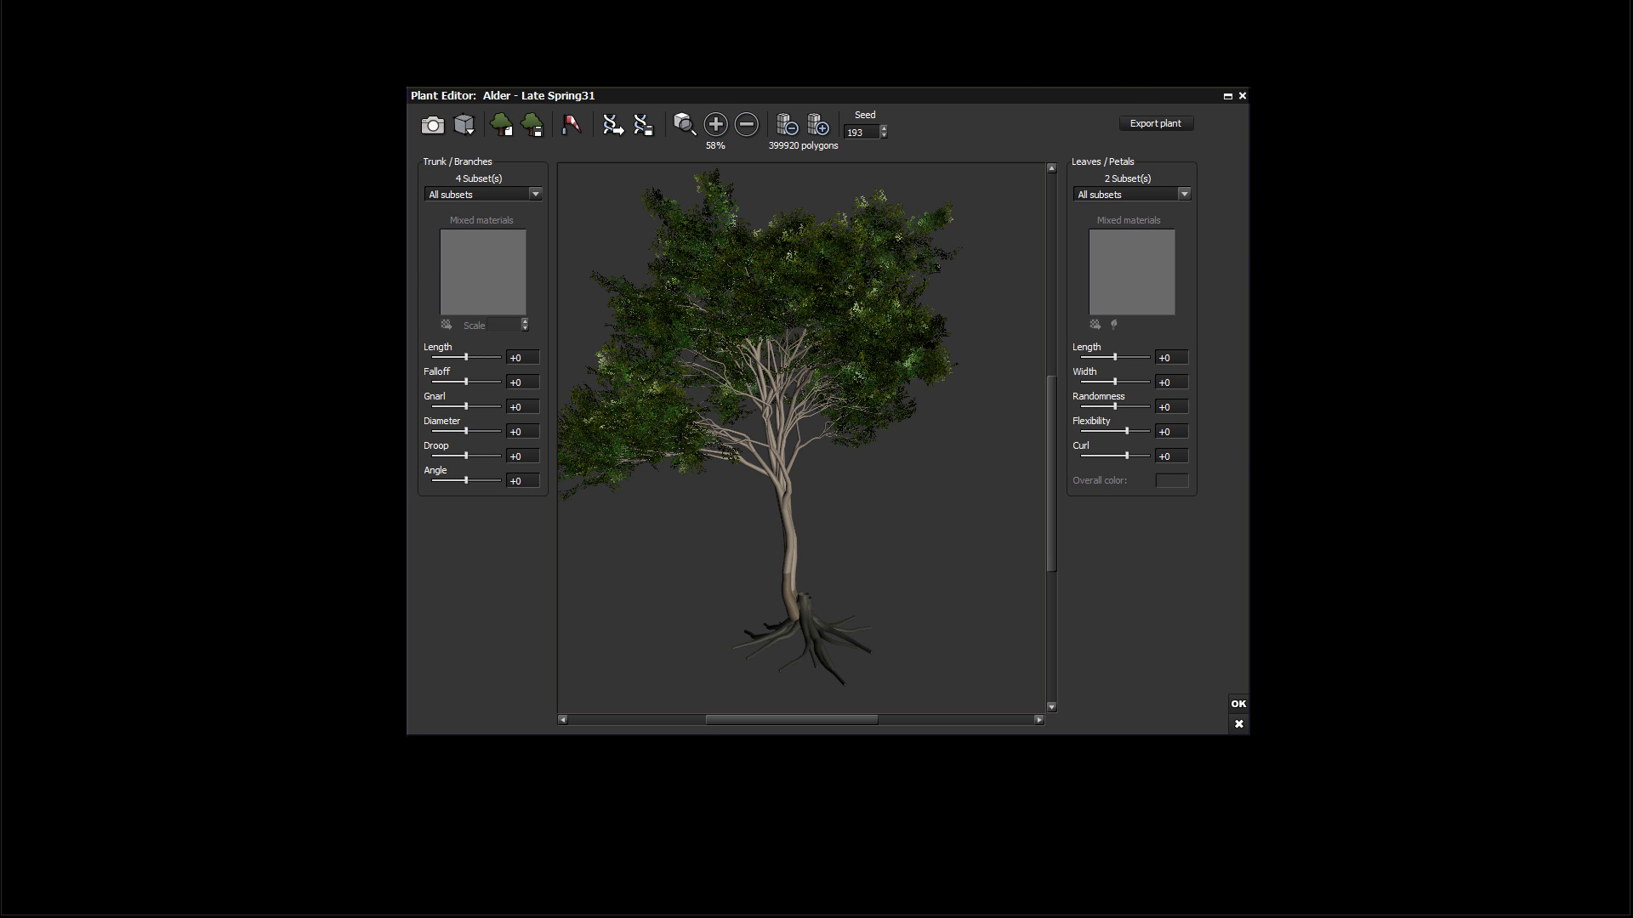
pyautogui.moveTo(521, 431); pyautogui.dragTo(1484, 323)
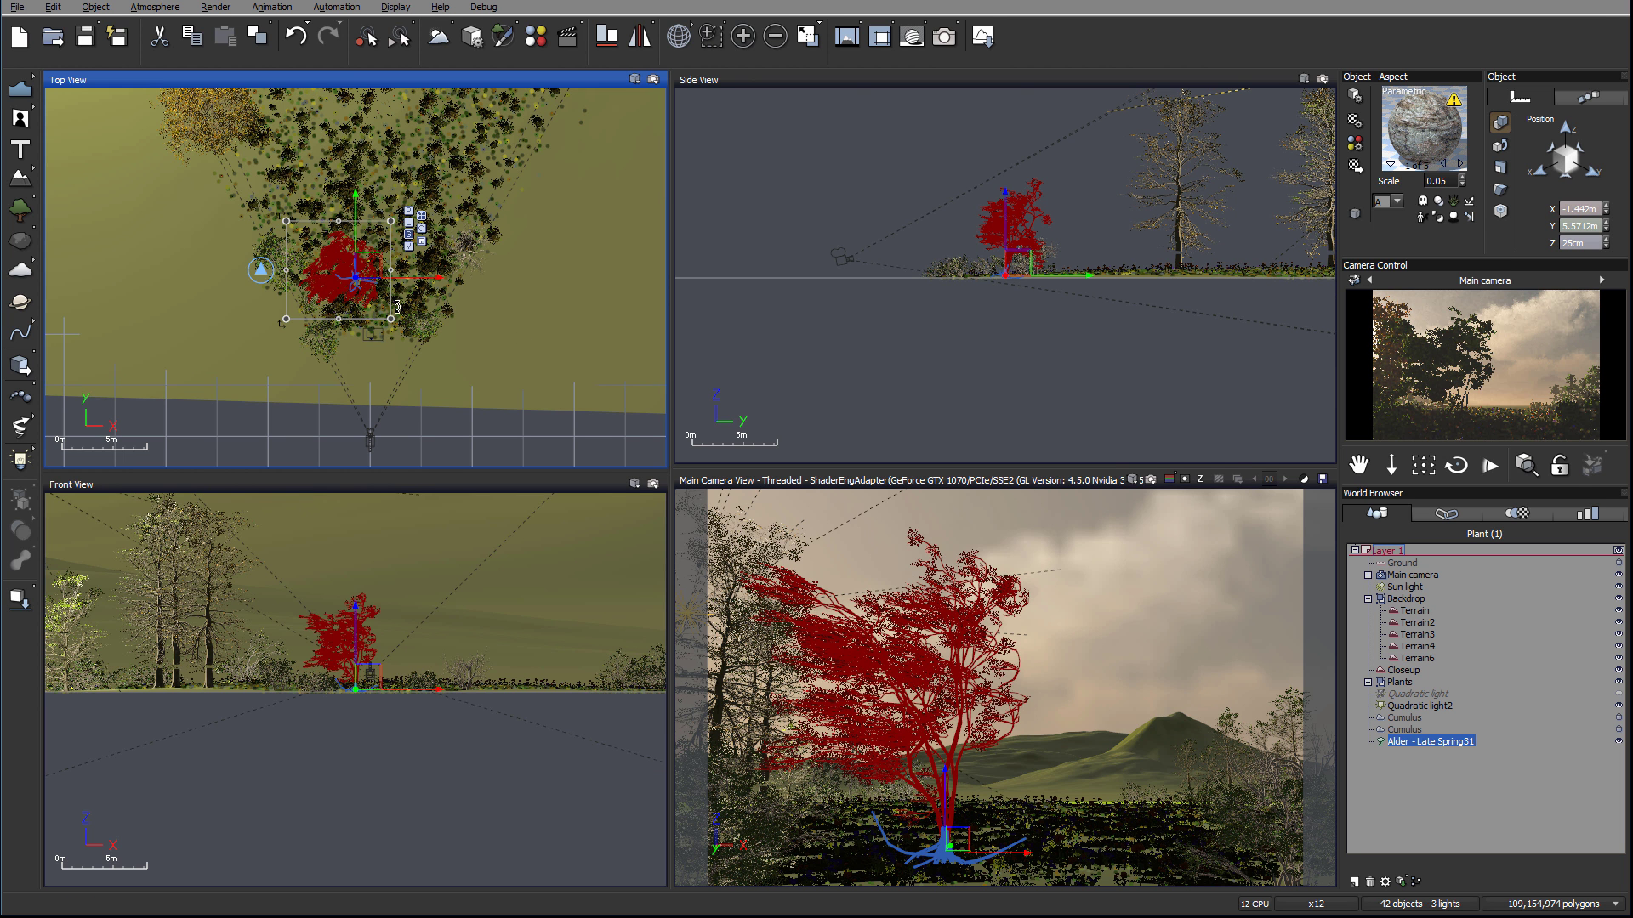
# Step: Scale the alder down to bush size and place it at about X -94 cm, Y 3.97 m, sunk to Z -10.9 cm
pyautogui.moveTo(395, 321); pyautogui.dragTo(361, 266)
pyautogui.moveTo(1018, 265); pyautogui.dragTo(1008, 281)
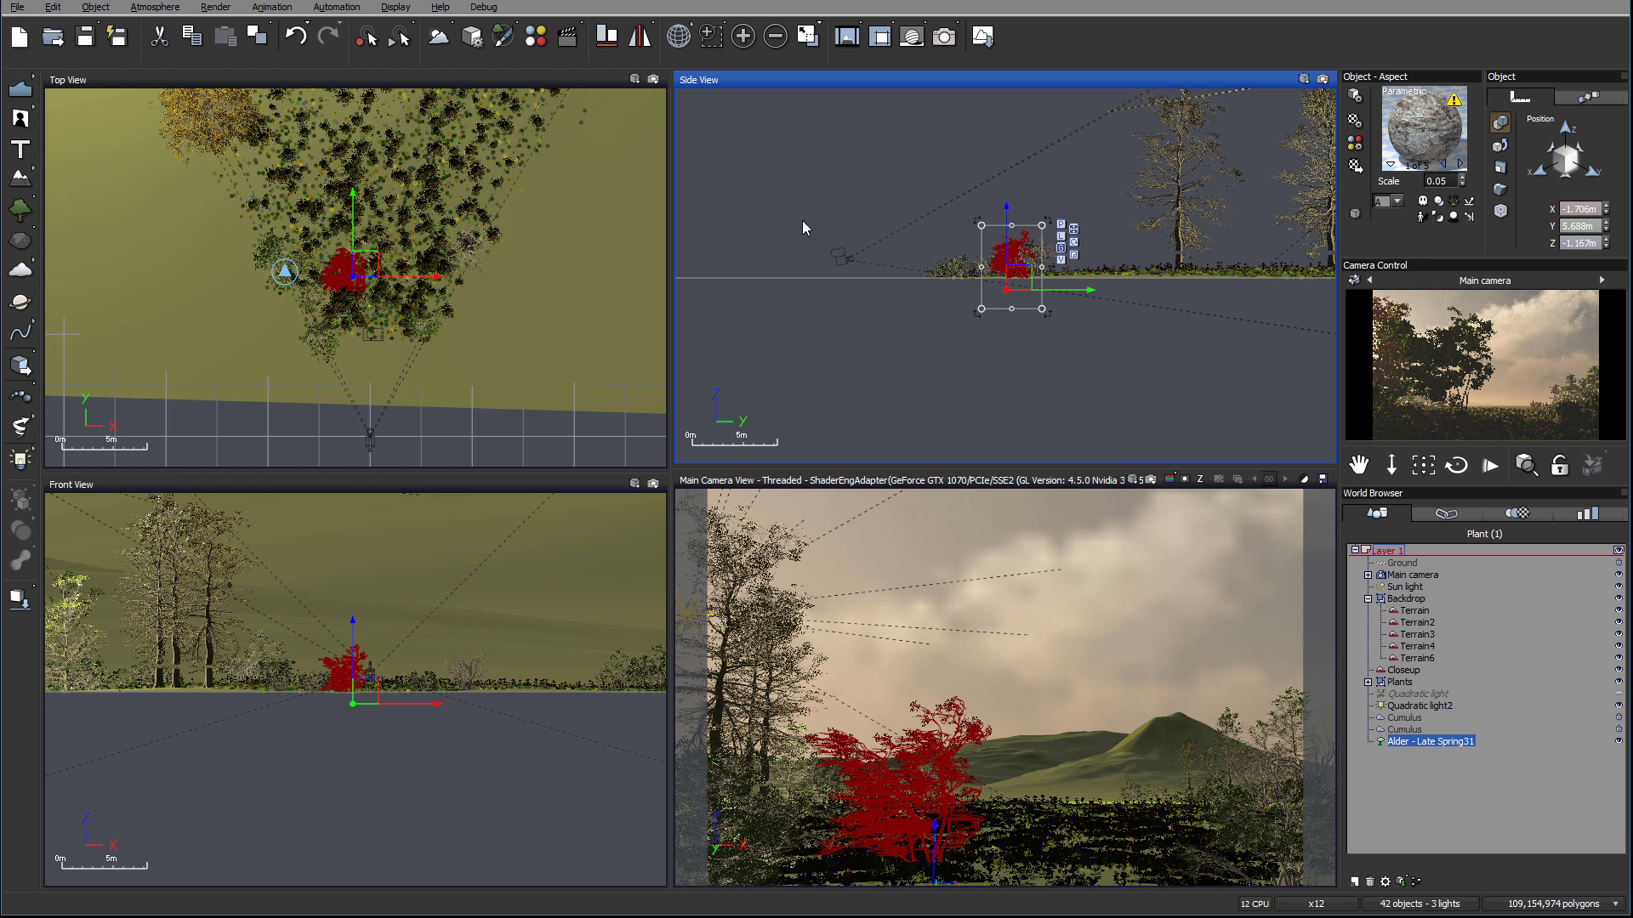
pyautogui.moveTo(1041, 225); pyautogui.dragTo(1012, 266)
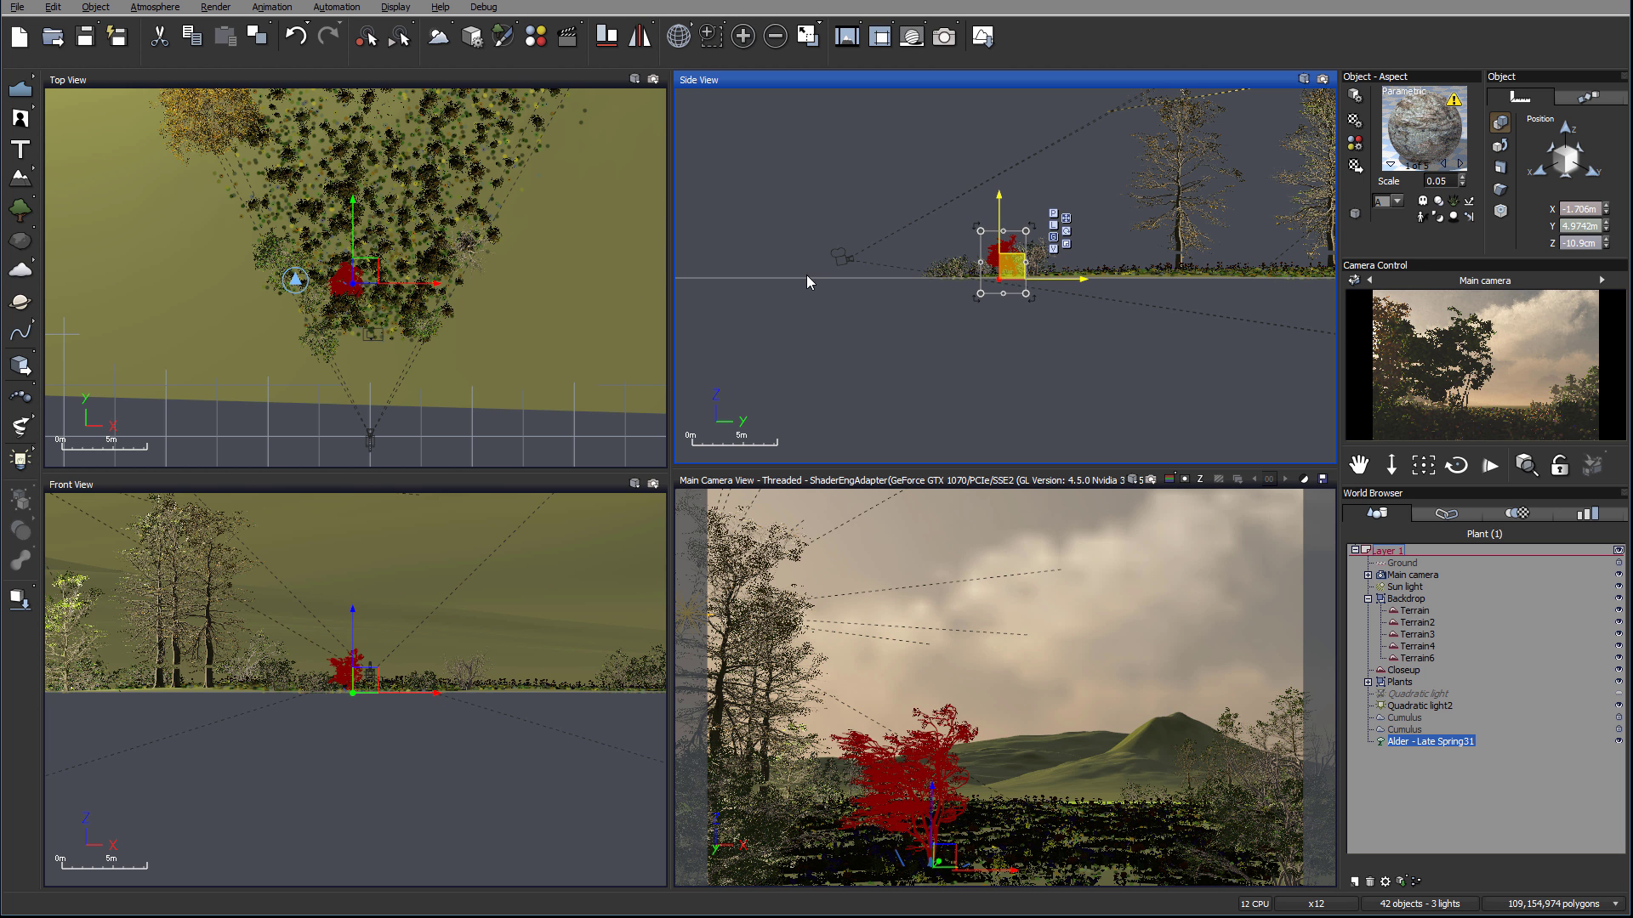
pyautogui.moveTo(364, 274); pyautogui.dragTo(443, 281)
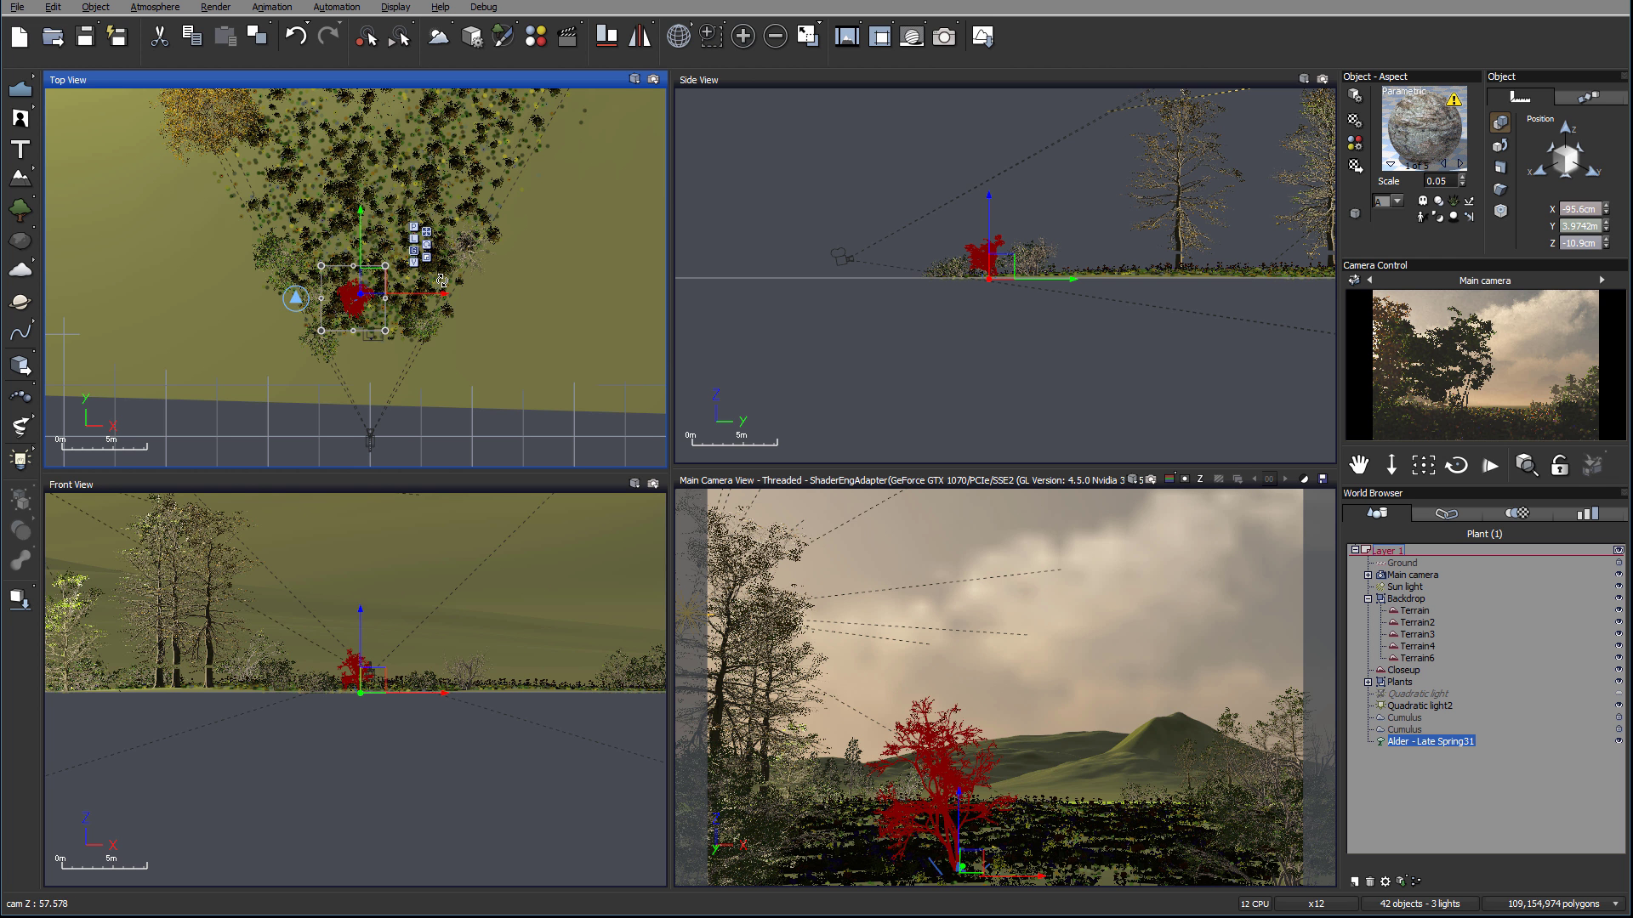
pyautogui.click(442, 281)
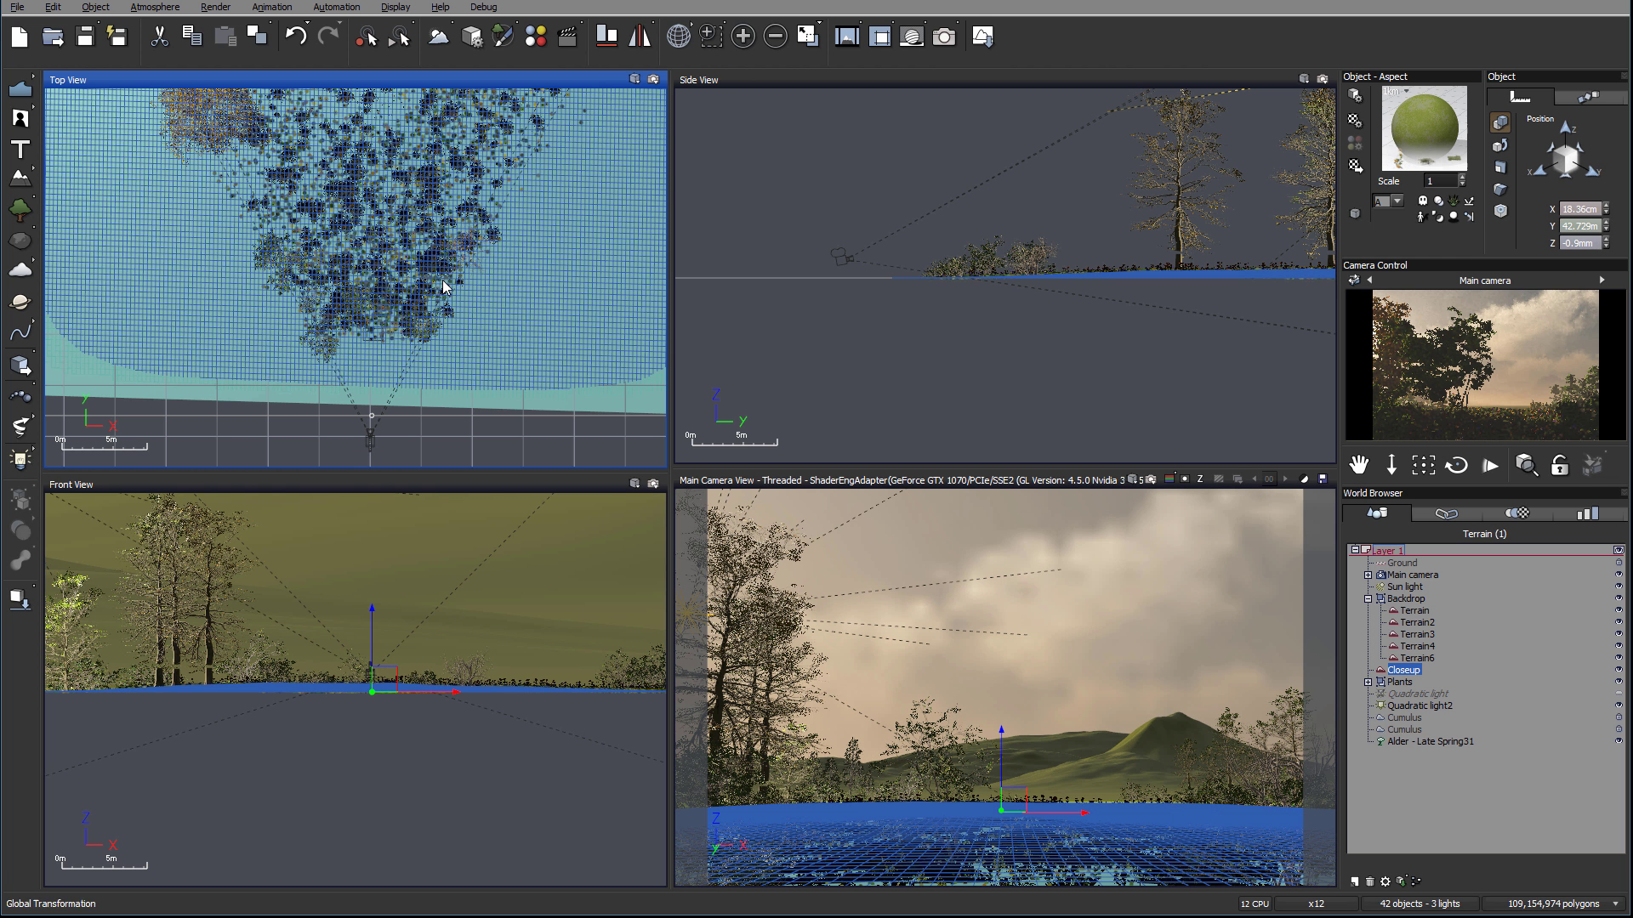
# Step: Scale the foreground Alder - Late Spring bush down further and place it at about X -62 cm, Y 2.63 m, Z -28 cm
pyautogui.click(1457, 745)
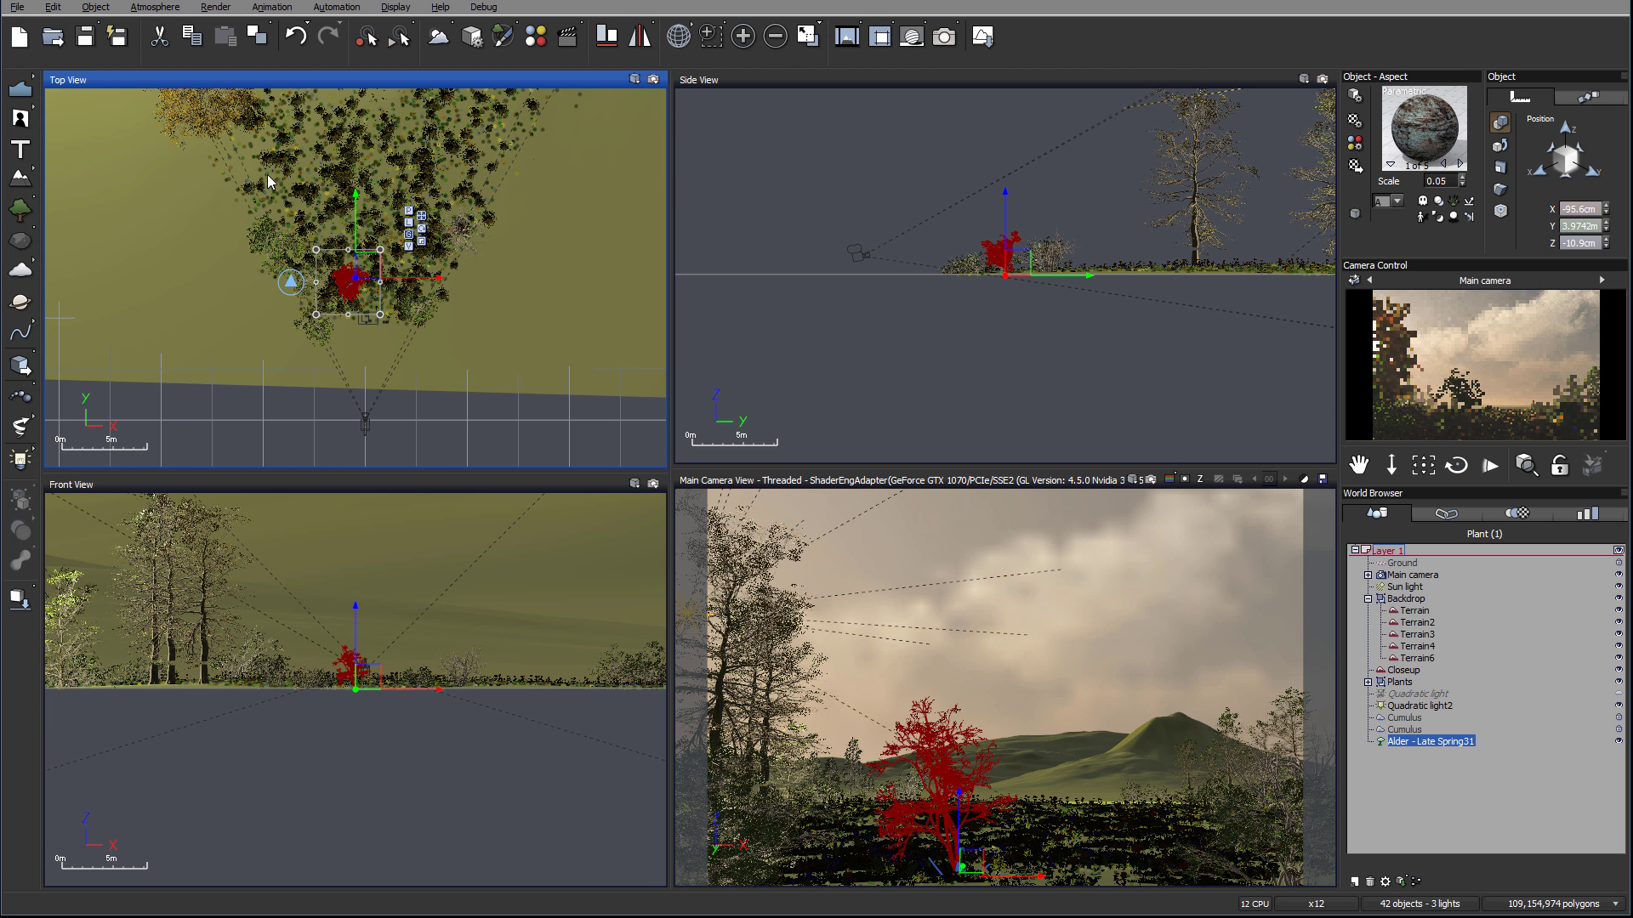
pyautogui.moveTo(359, 269)
pyautogui.mouseDown()
pyautogui.moveTo(333, 302)
pyautogui.moveTo(348, 289)
pyautogui.mouseUp()
pyautogui.click(970, 256)
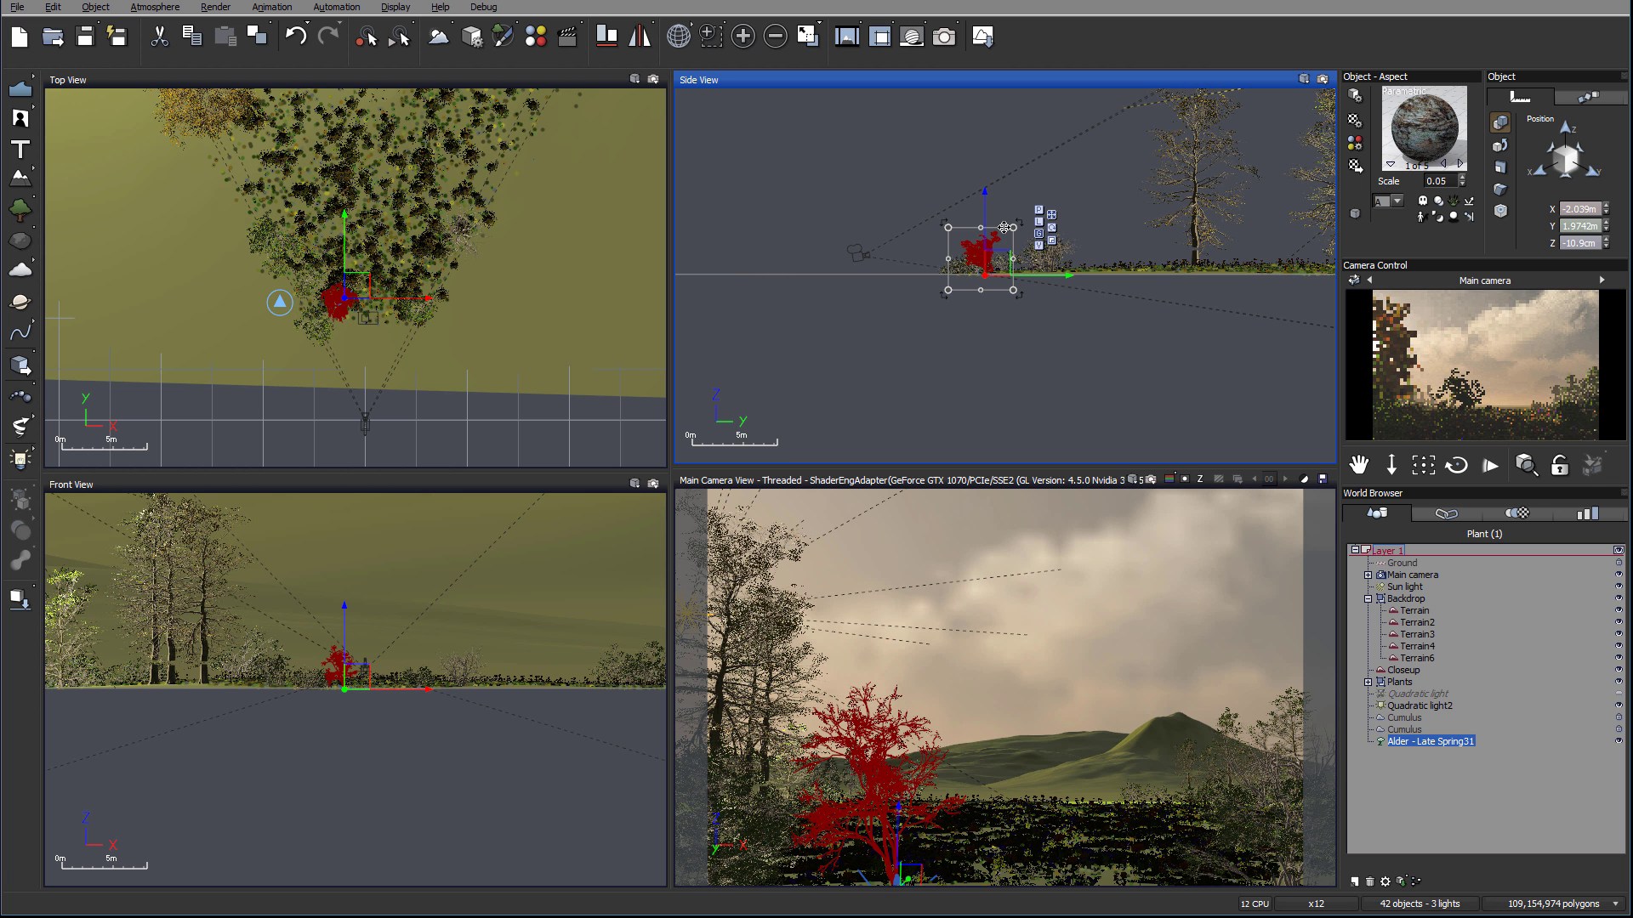
pyautogui.moveTo(1012, 225); pyautogui.dragTo(1008, 246)
pyautogui.click(361, 293)
pyautogui.moveTo(363, 293); pyautogui.dragTo(376, 292)
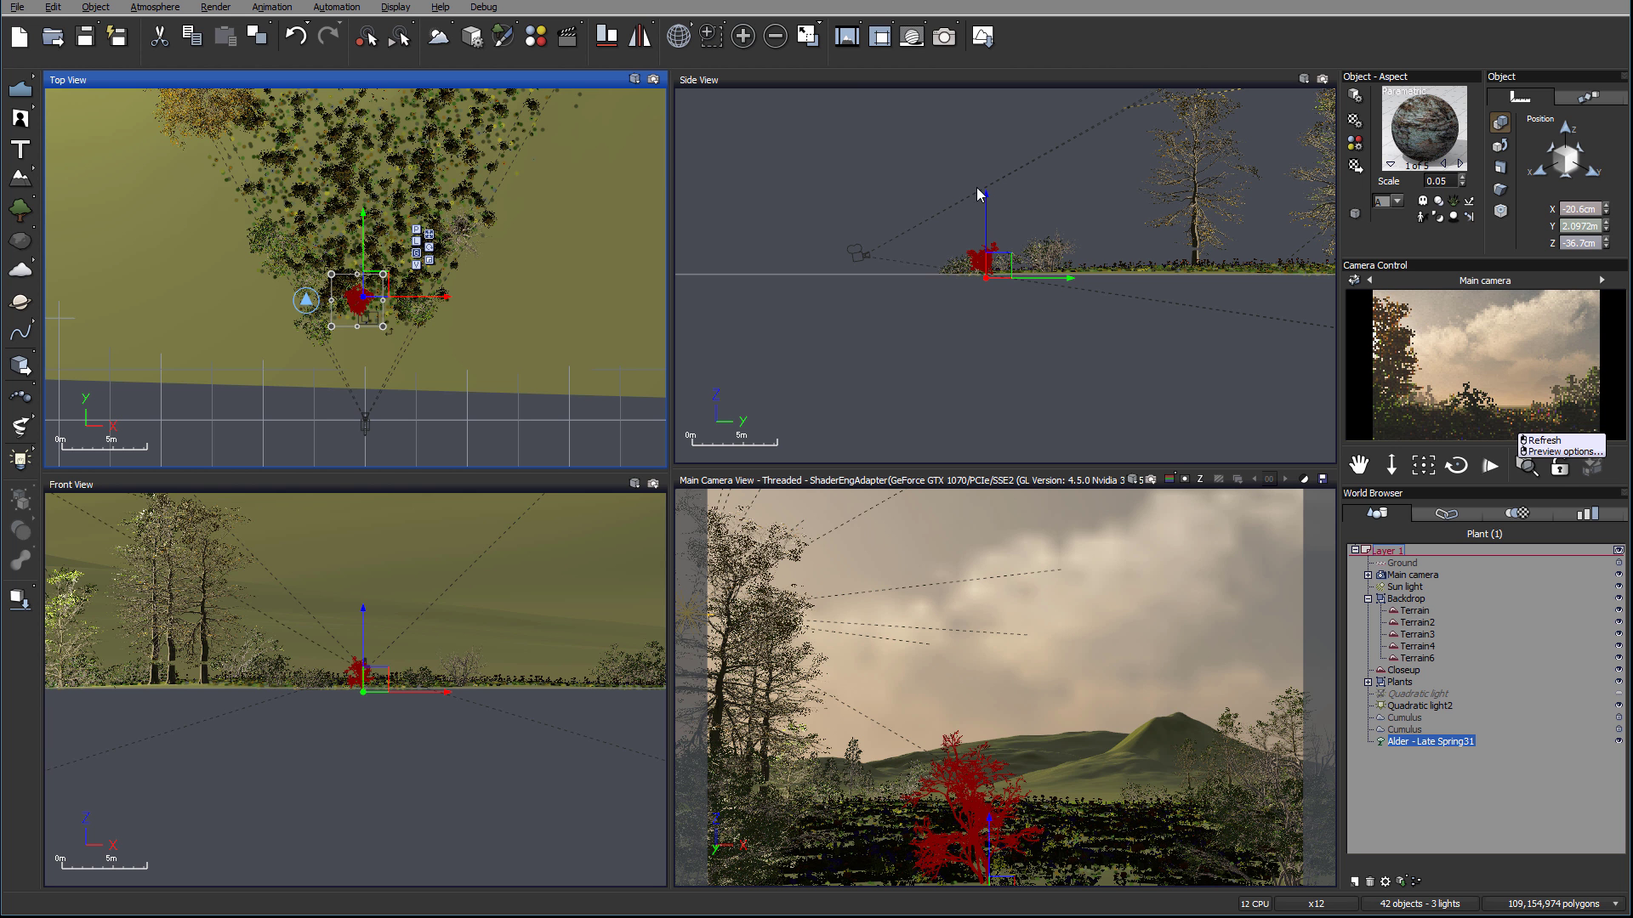
pyautogui.click(982, 253)
pyautogui.moveTo(1000, 284); pyautogui.dragTo(988, 267)
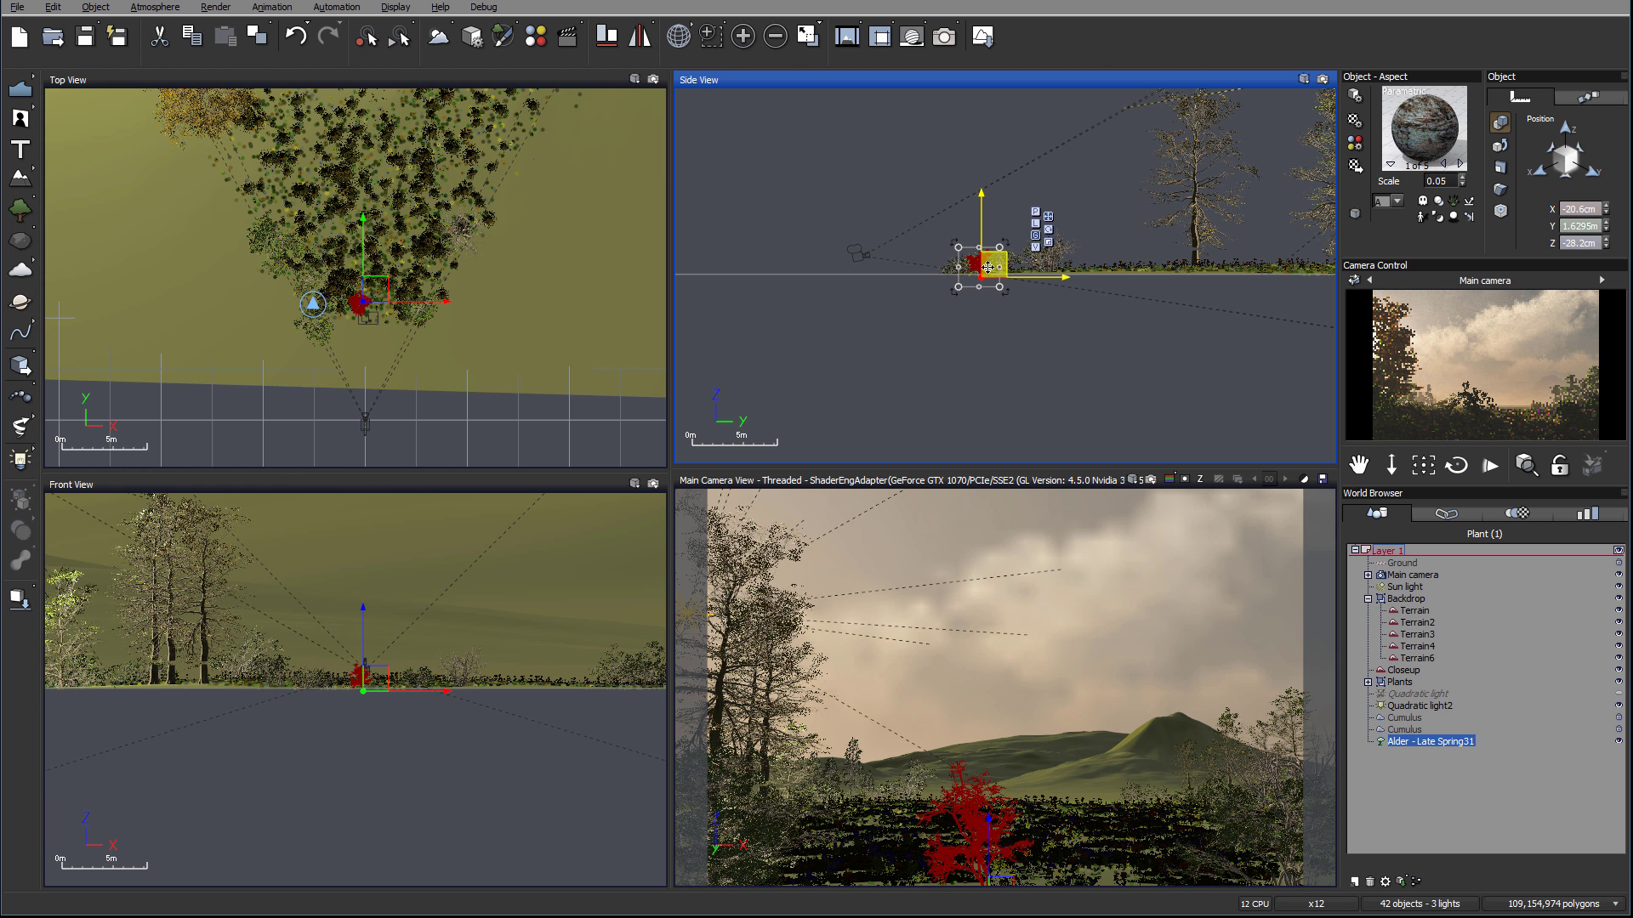
pyautogui.click(371, 268)
pyautogui.moveTo(370, 268)
pyautogui.mouseDown()
pyautogui.moveTo(360, 279)
pyautogui.moveTo(406, 276)
pyautogui.moveTo(367, 273)
pyautogui.mouseUp()
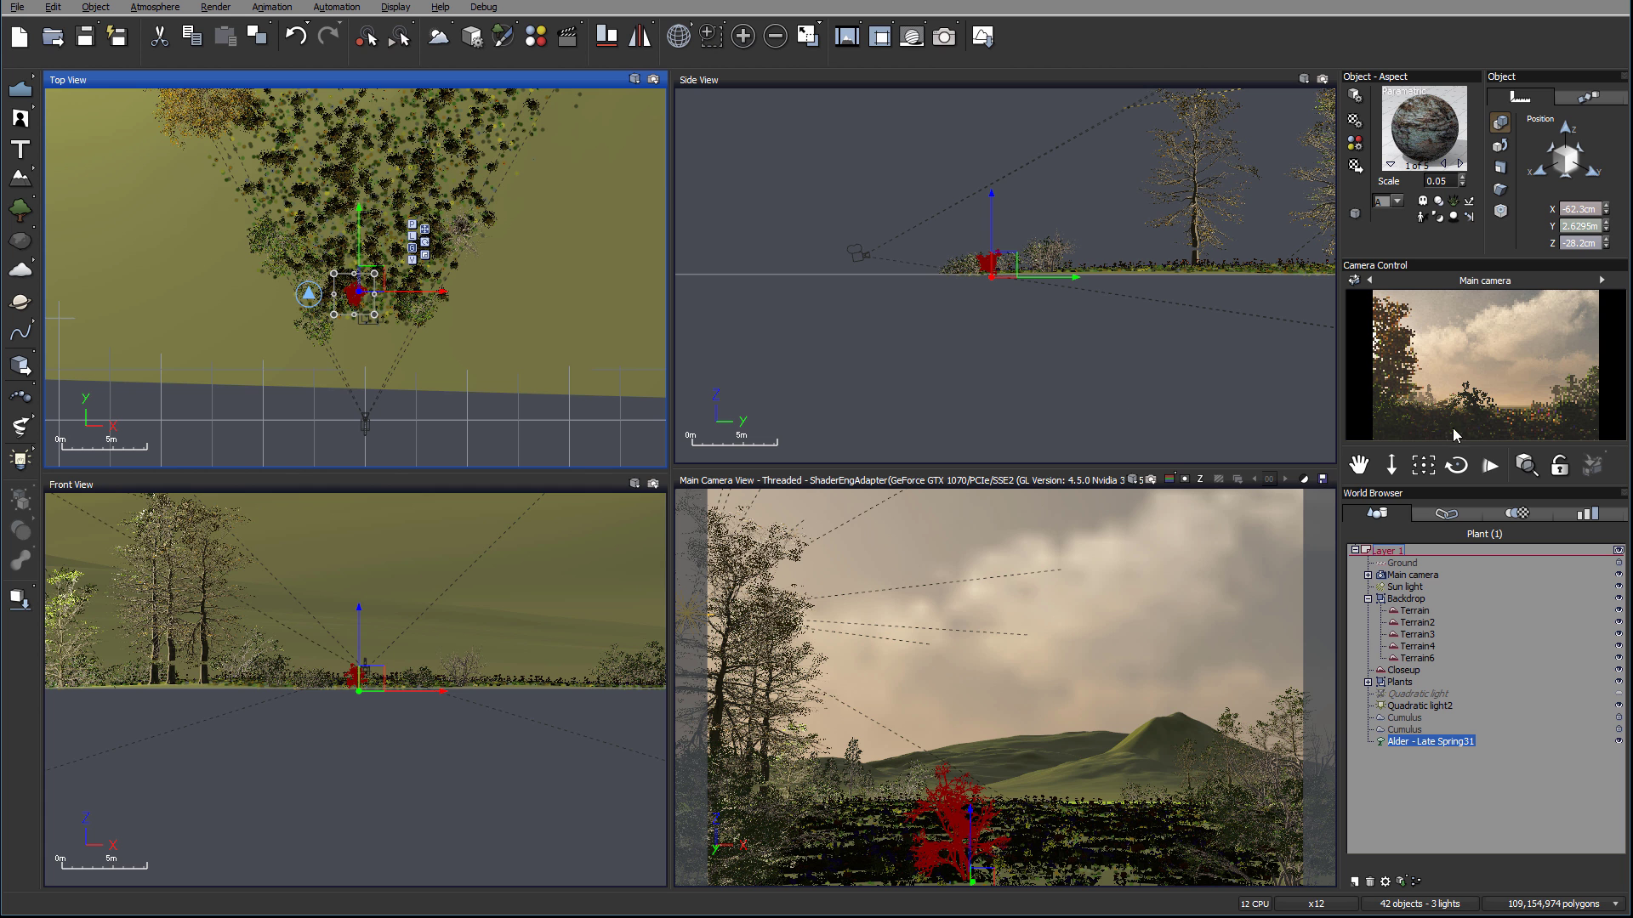
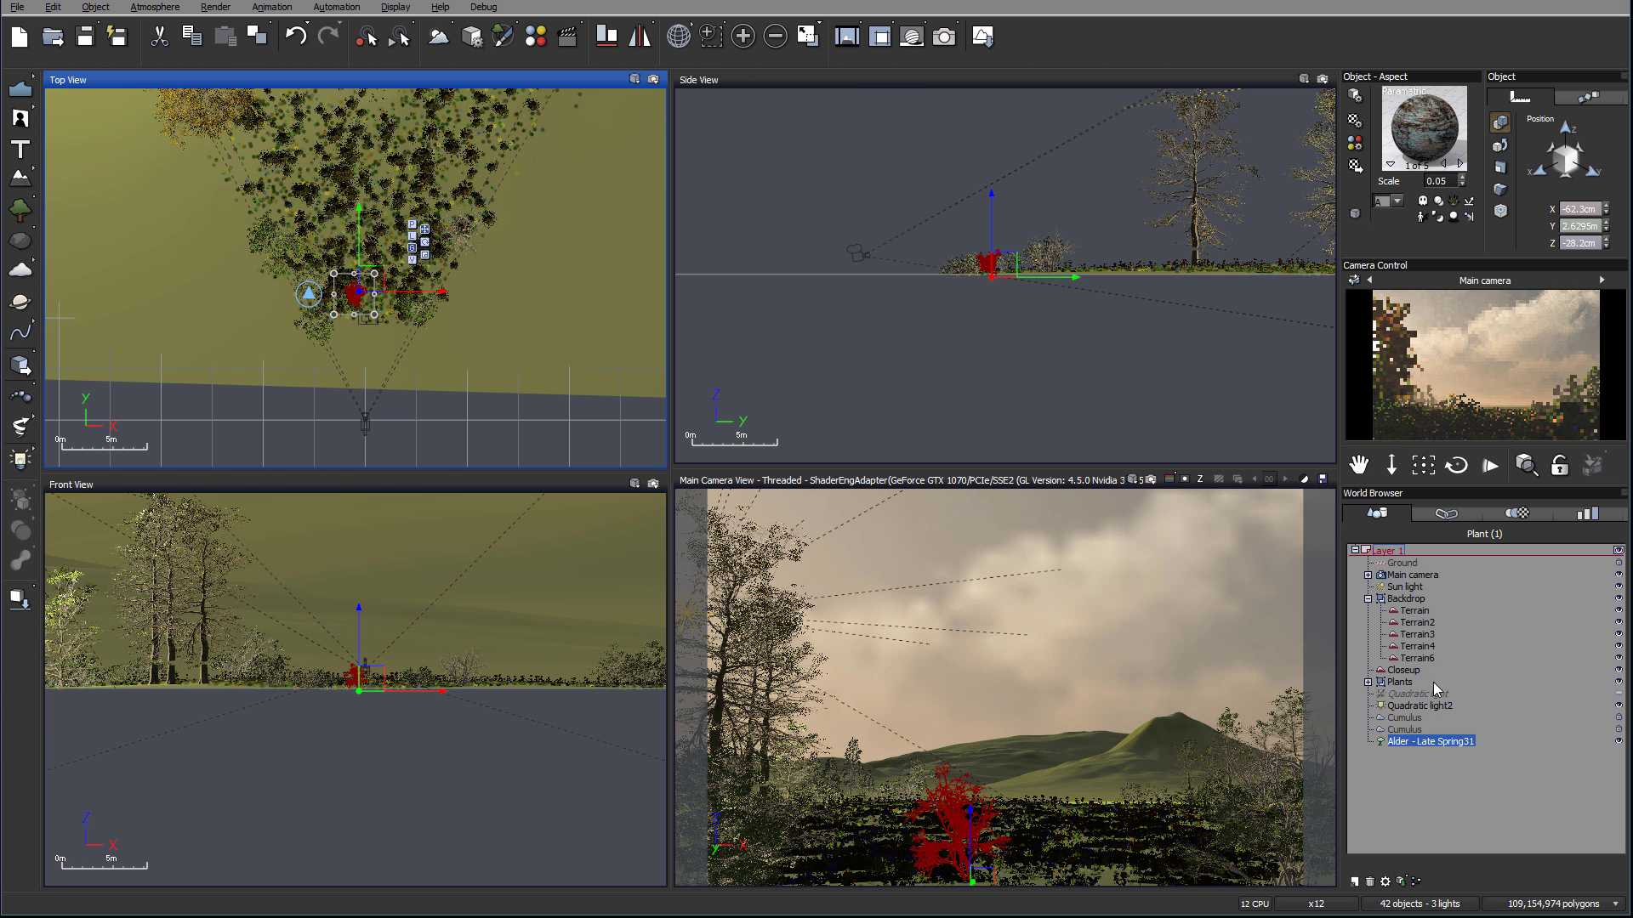
# Step: Move Quadratic light2 in plan towards the autumn trees beside the meadow, to about X -23 m, Y 22 m
pyautogui.click(1419, 706)
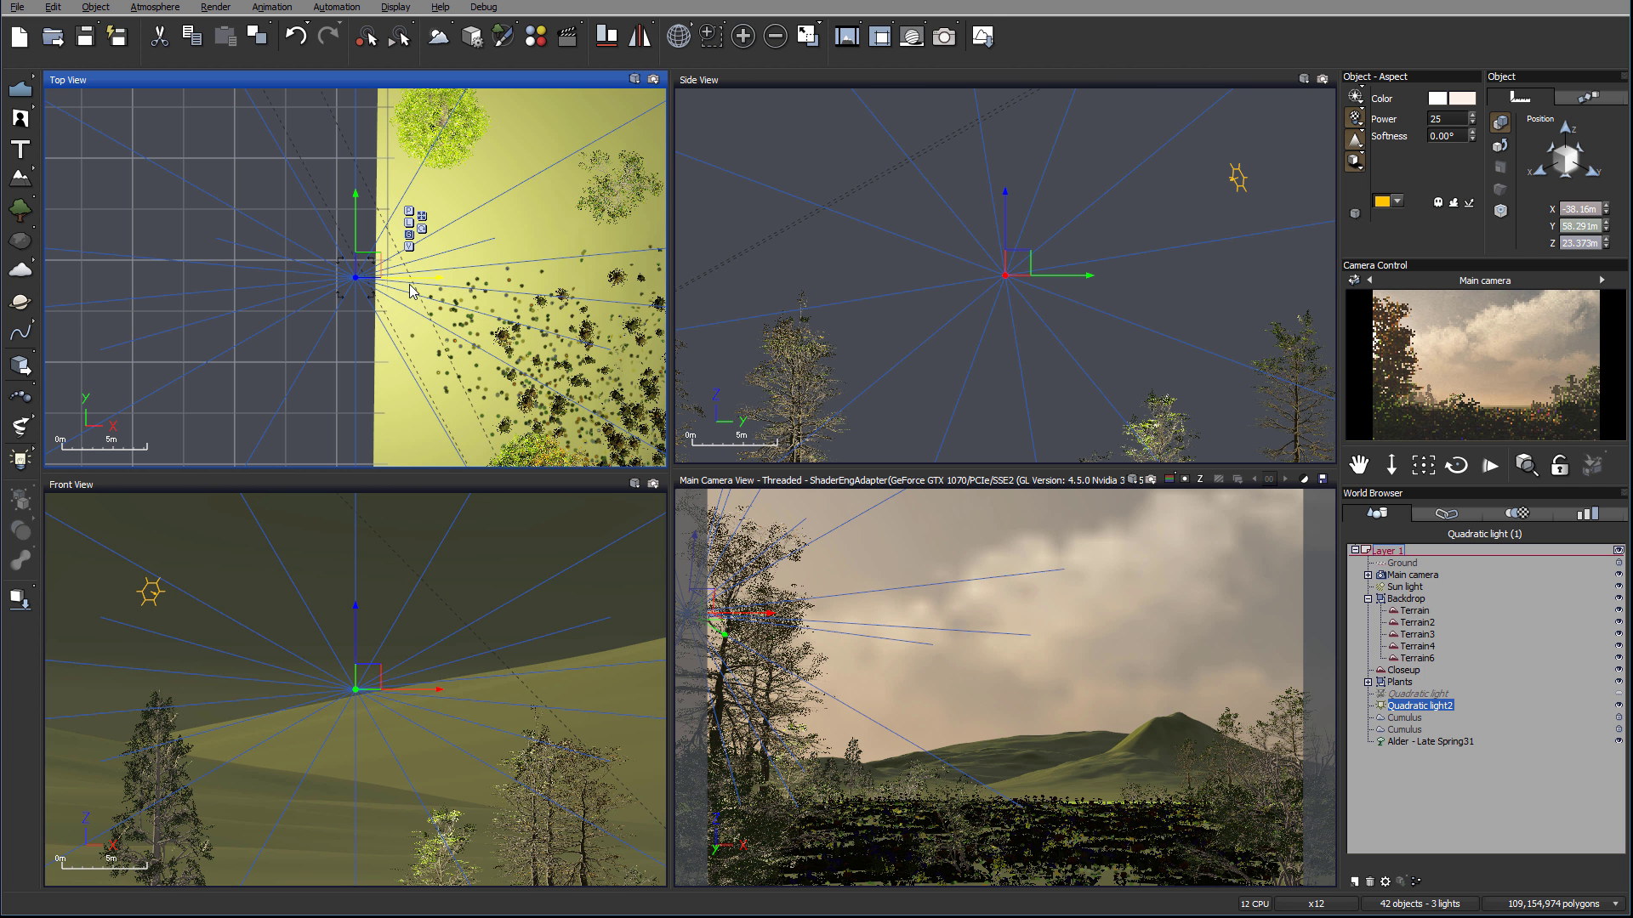
pyautogui.moveTo(370, 260); pyautogui.dragTo(404, 362)
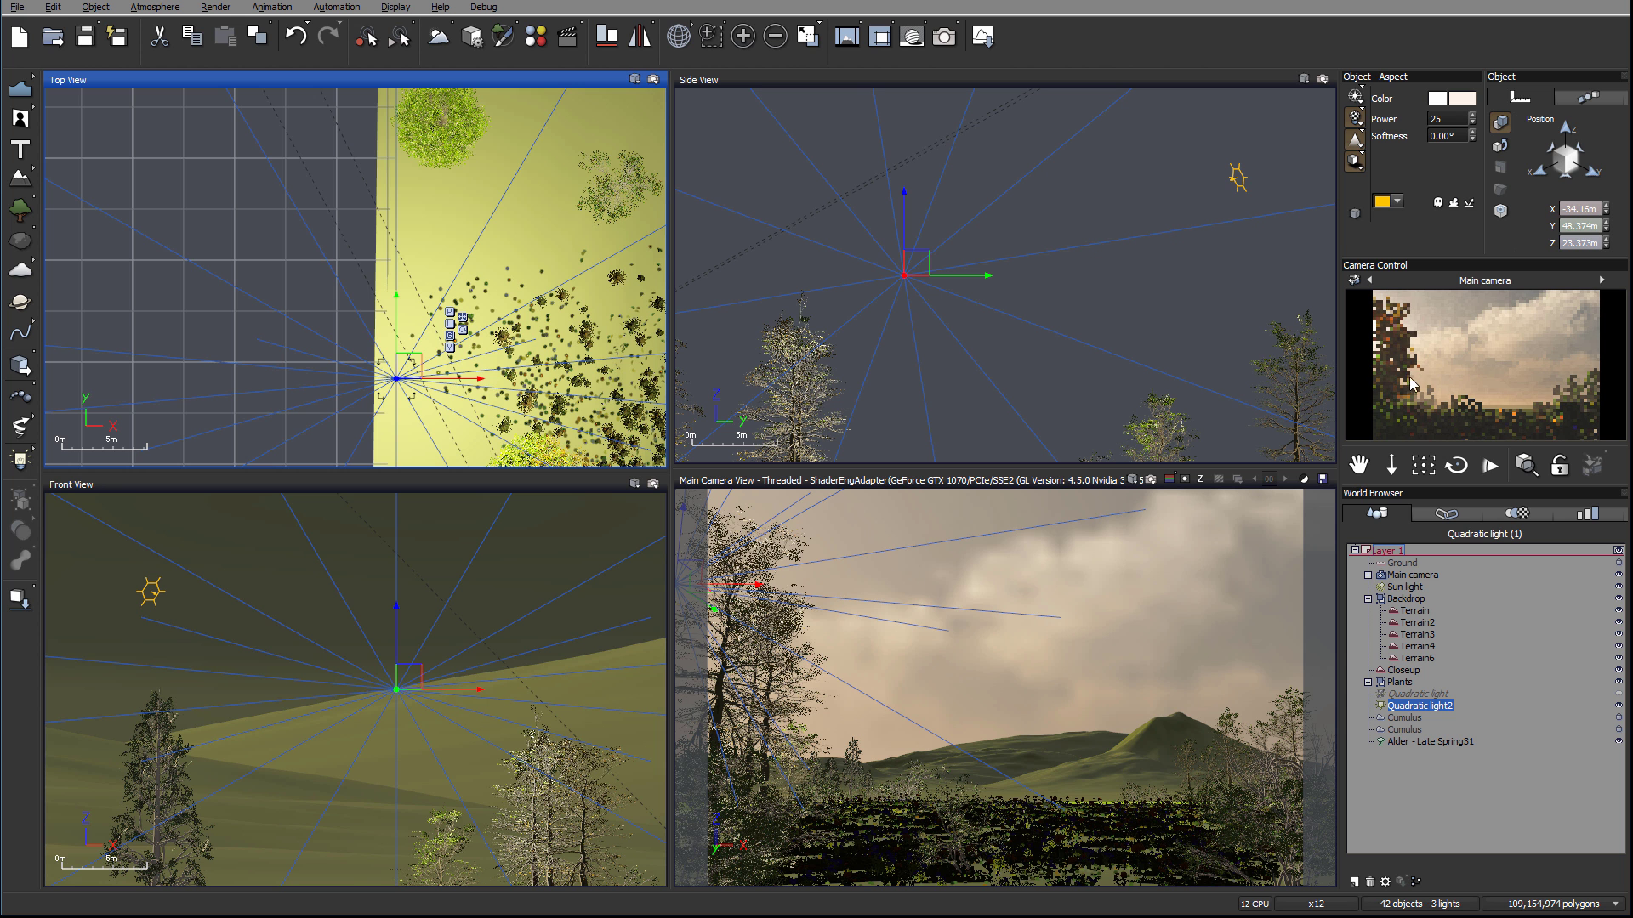
pyautogui.moveTo(529, 371); pyautogui.dragTo(523, 98, button='right')
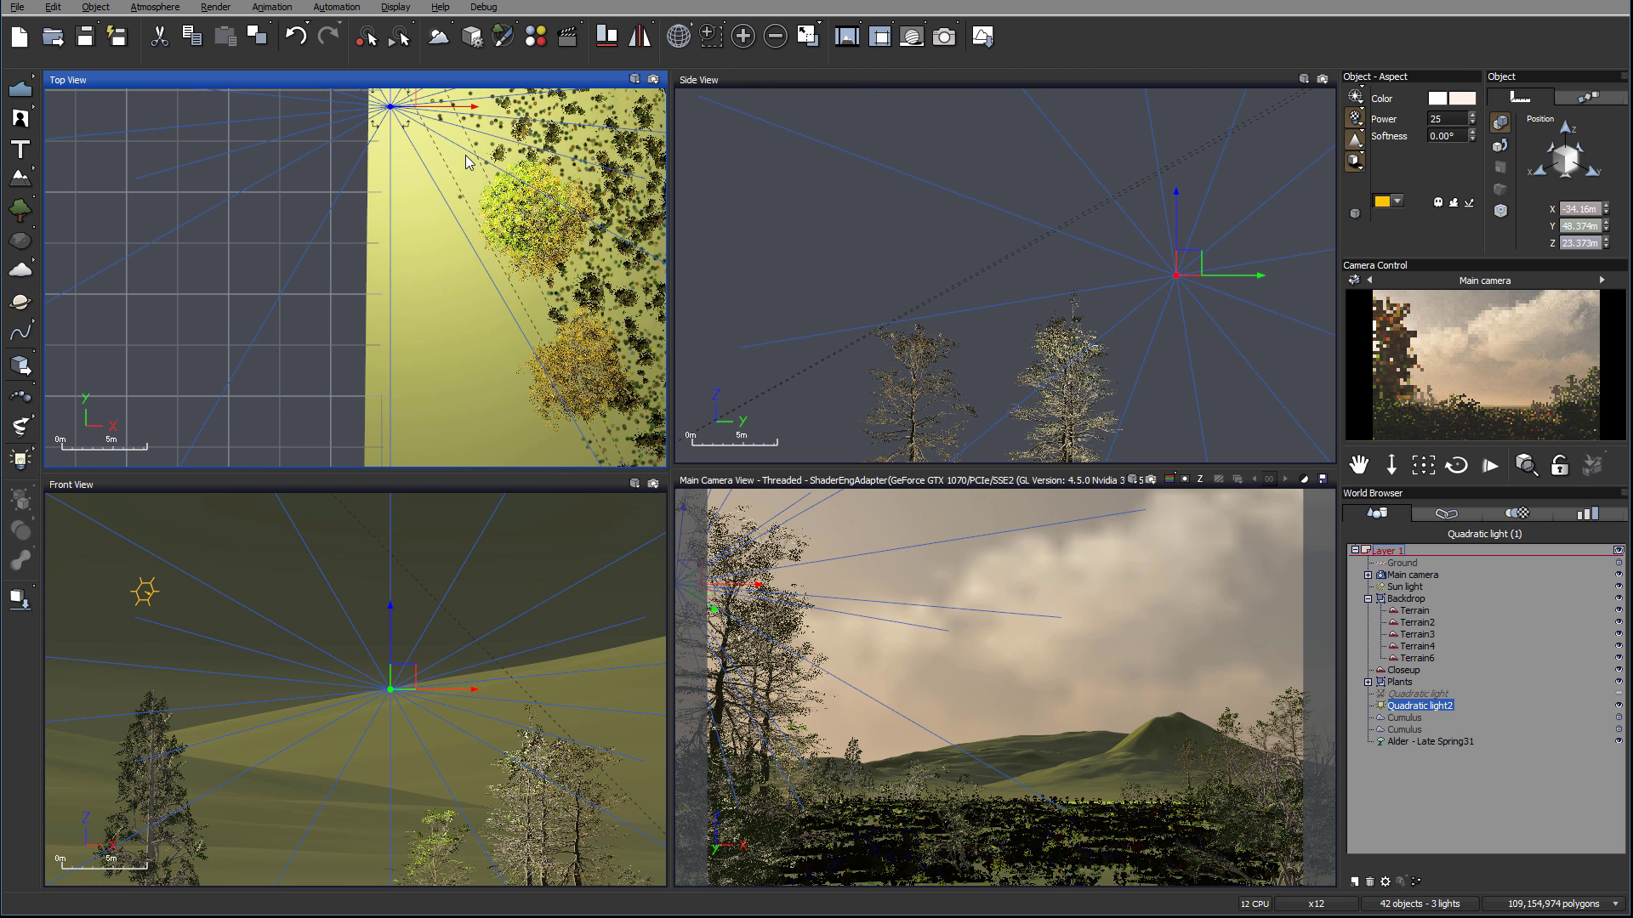
pyautogui.moveTo(391, 105); pyautogui.dragTo(433, 212)
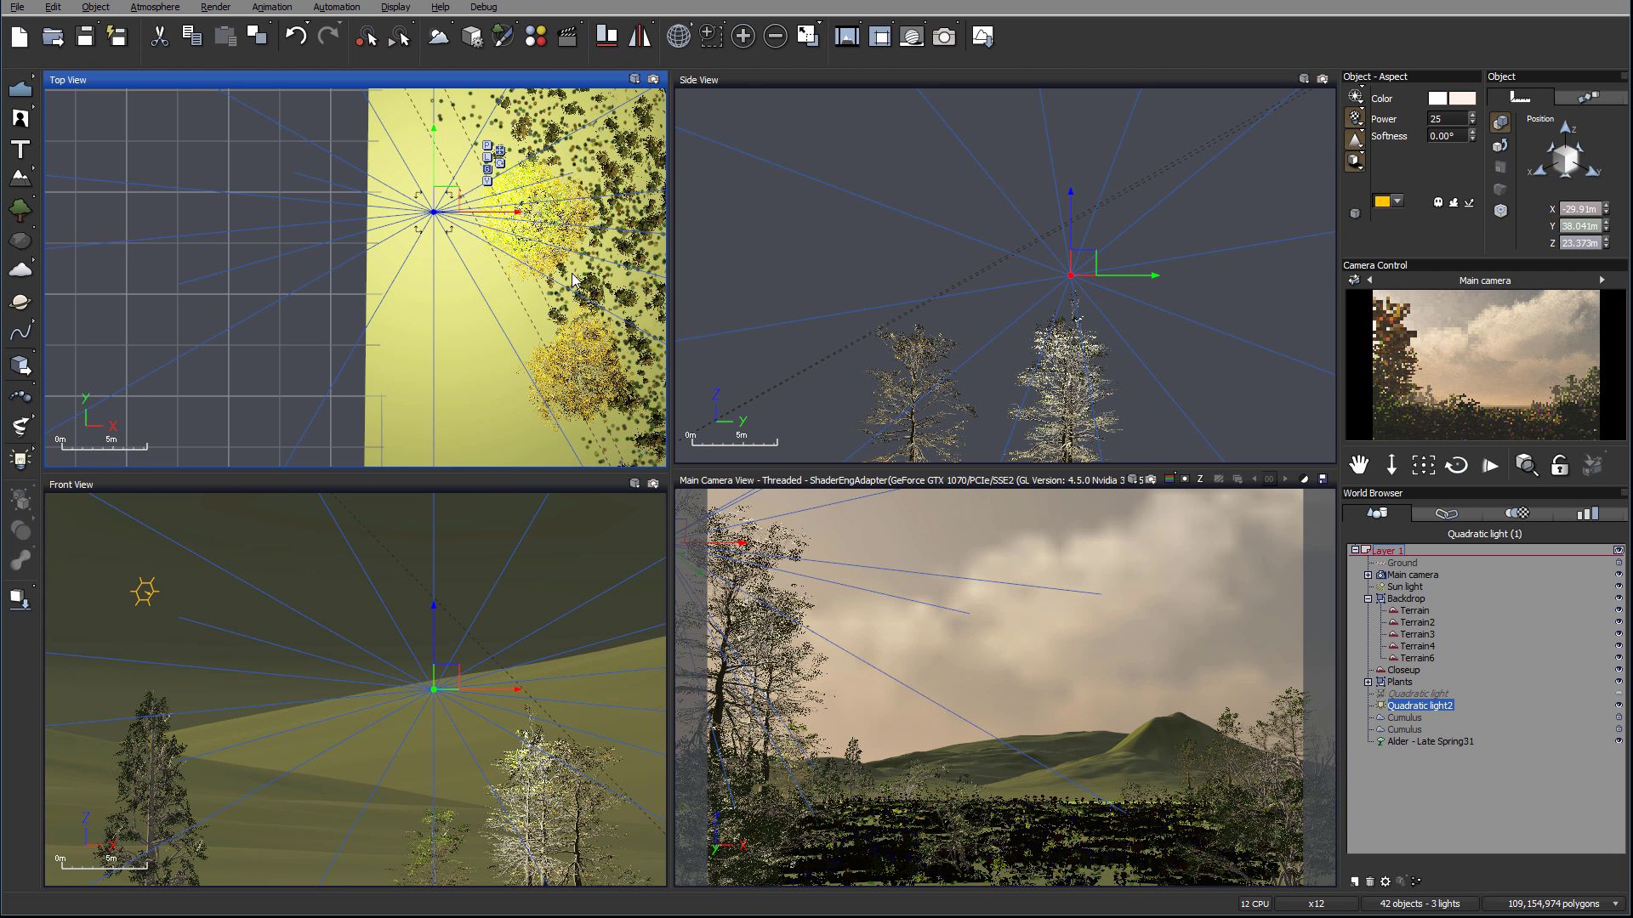
pyautogui.moveTo(438, 200); pyautogui.dragTo(481, 275)
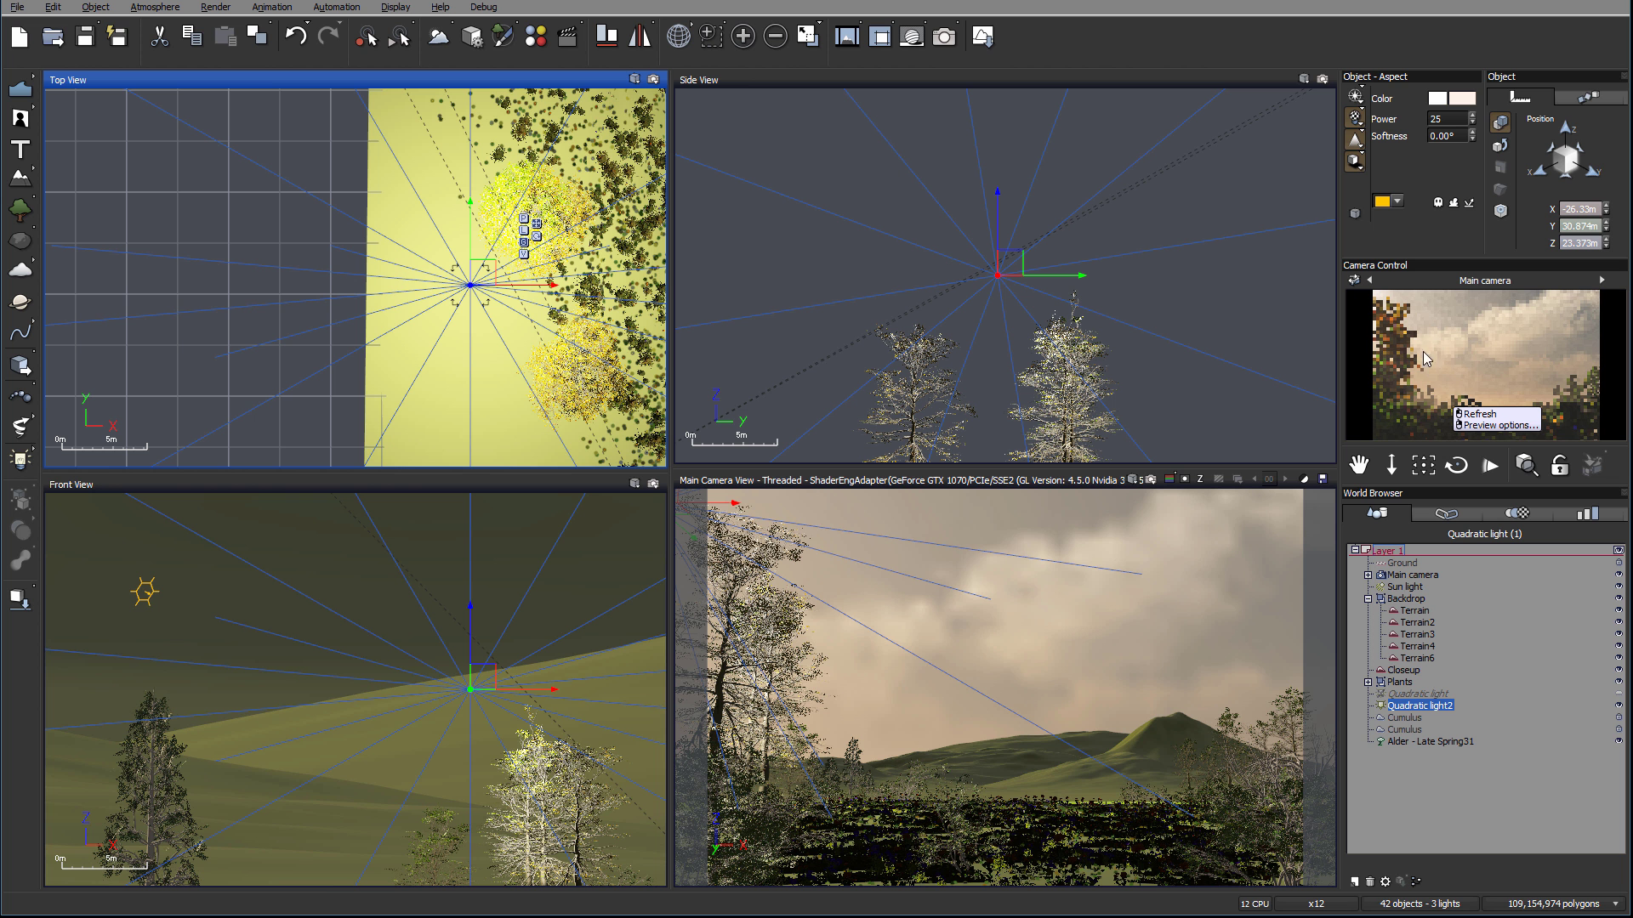
pyautogui.moveTo(494, 274); pyautogui.dragTo(517, 368)
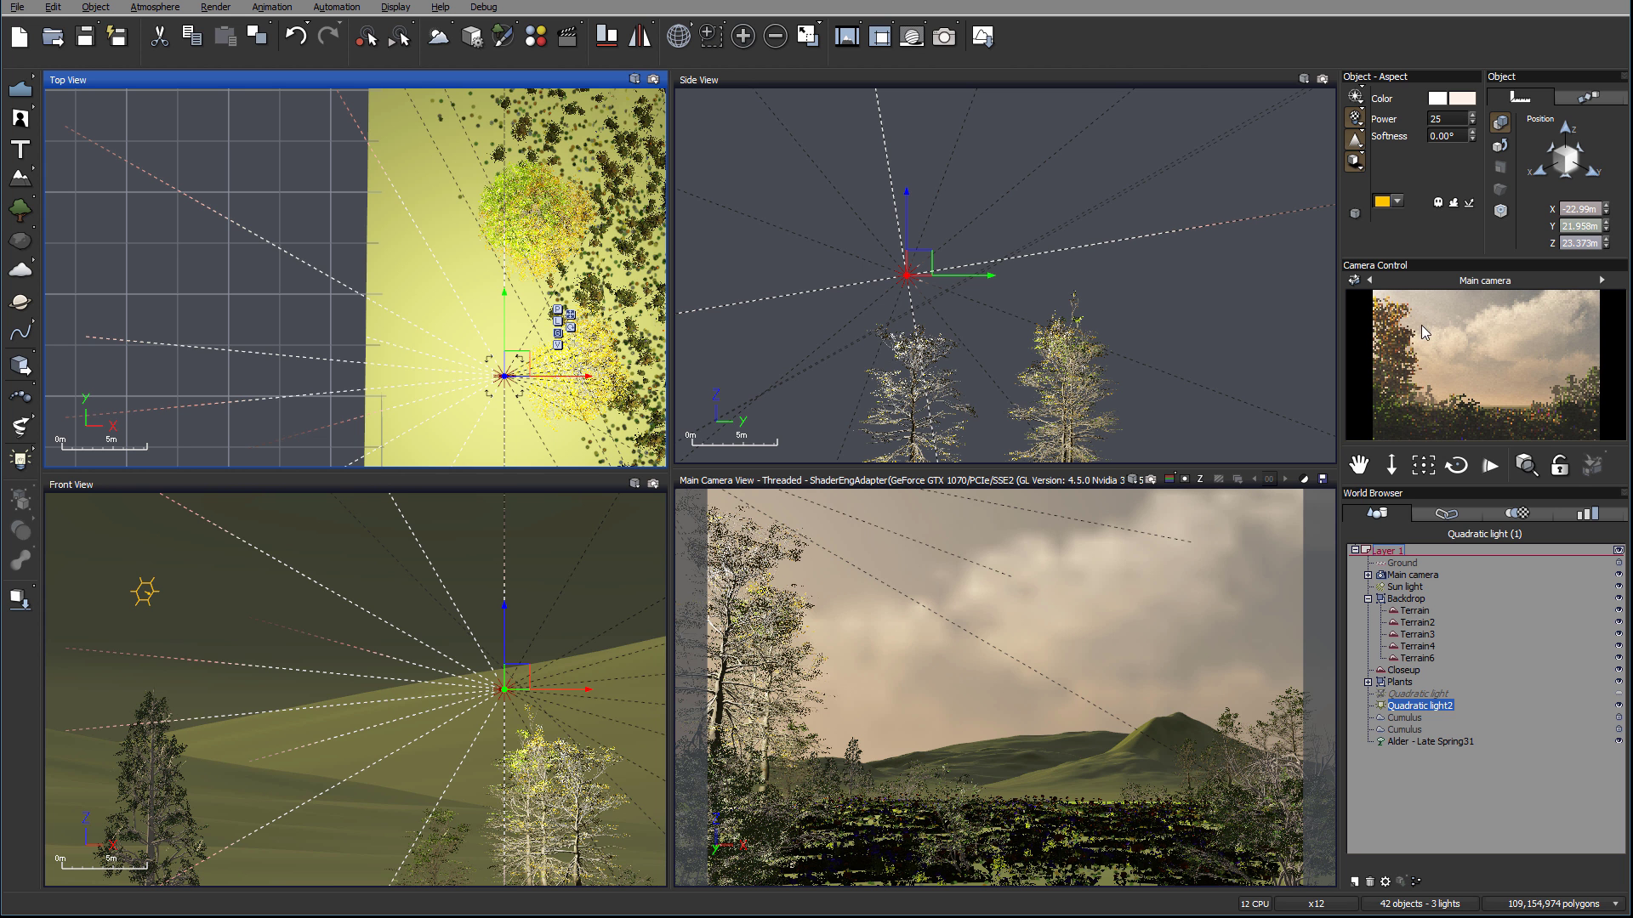
# Step: Lower Quadratic light2 to about Z 19.87 m and shift it nearer the camera, to about X -20.33 m, Y 16.62 m
pyautogui.moveTo(917, 261); pyautogui.dragTo(917, 298)
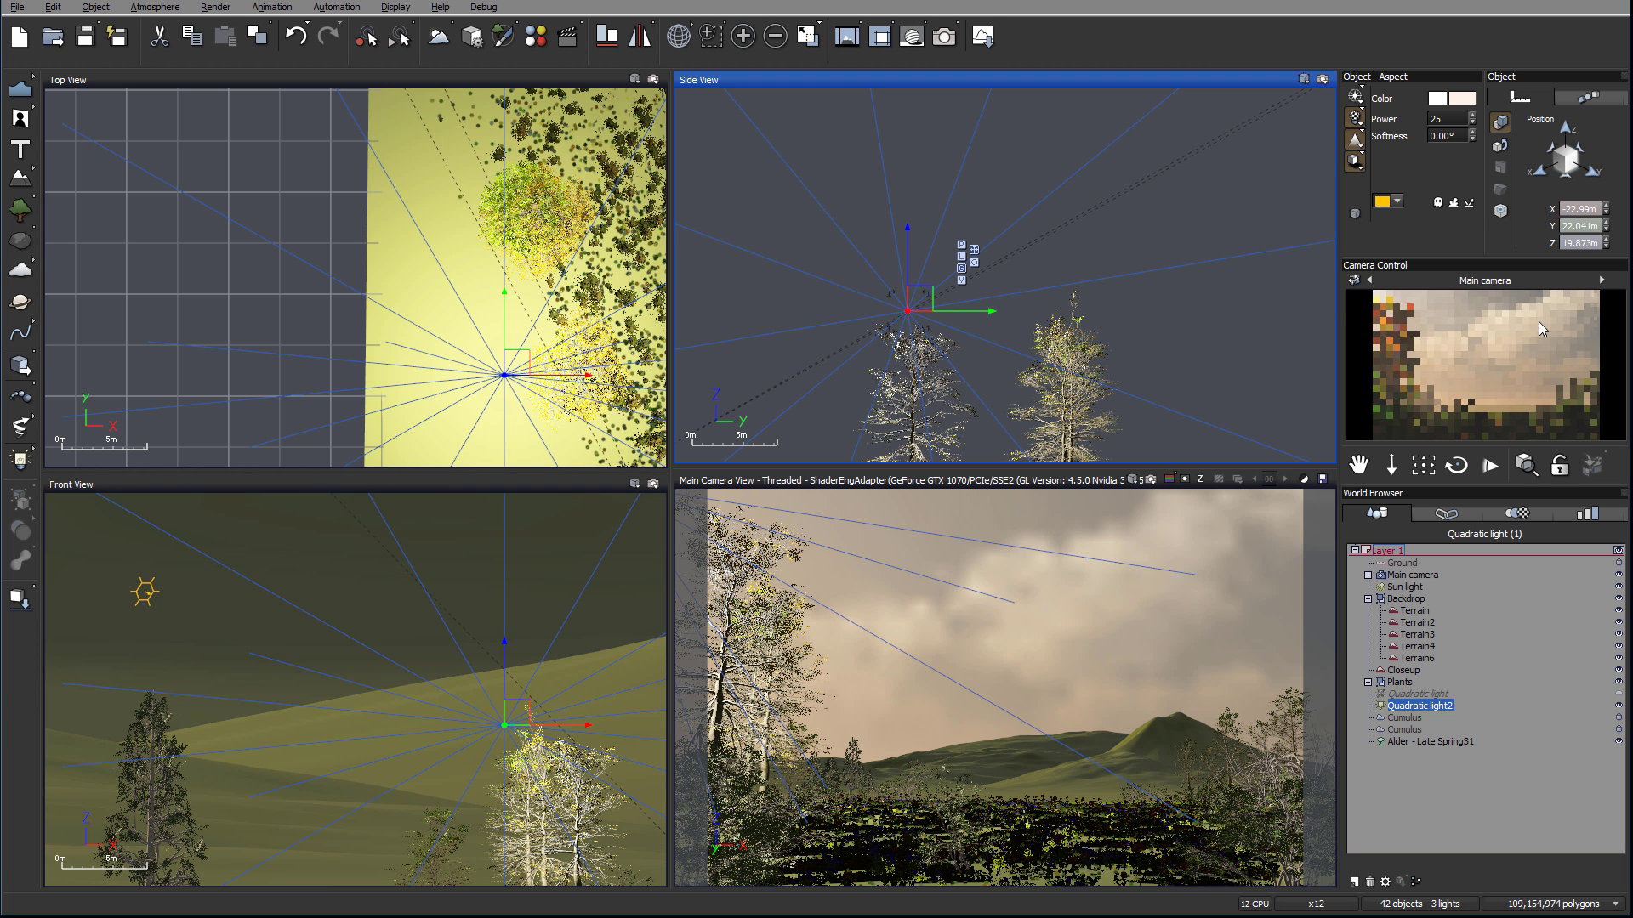
pyautogui.moveTo(1537, 323)
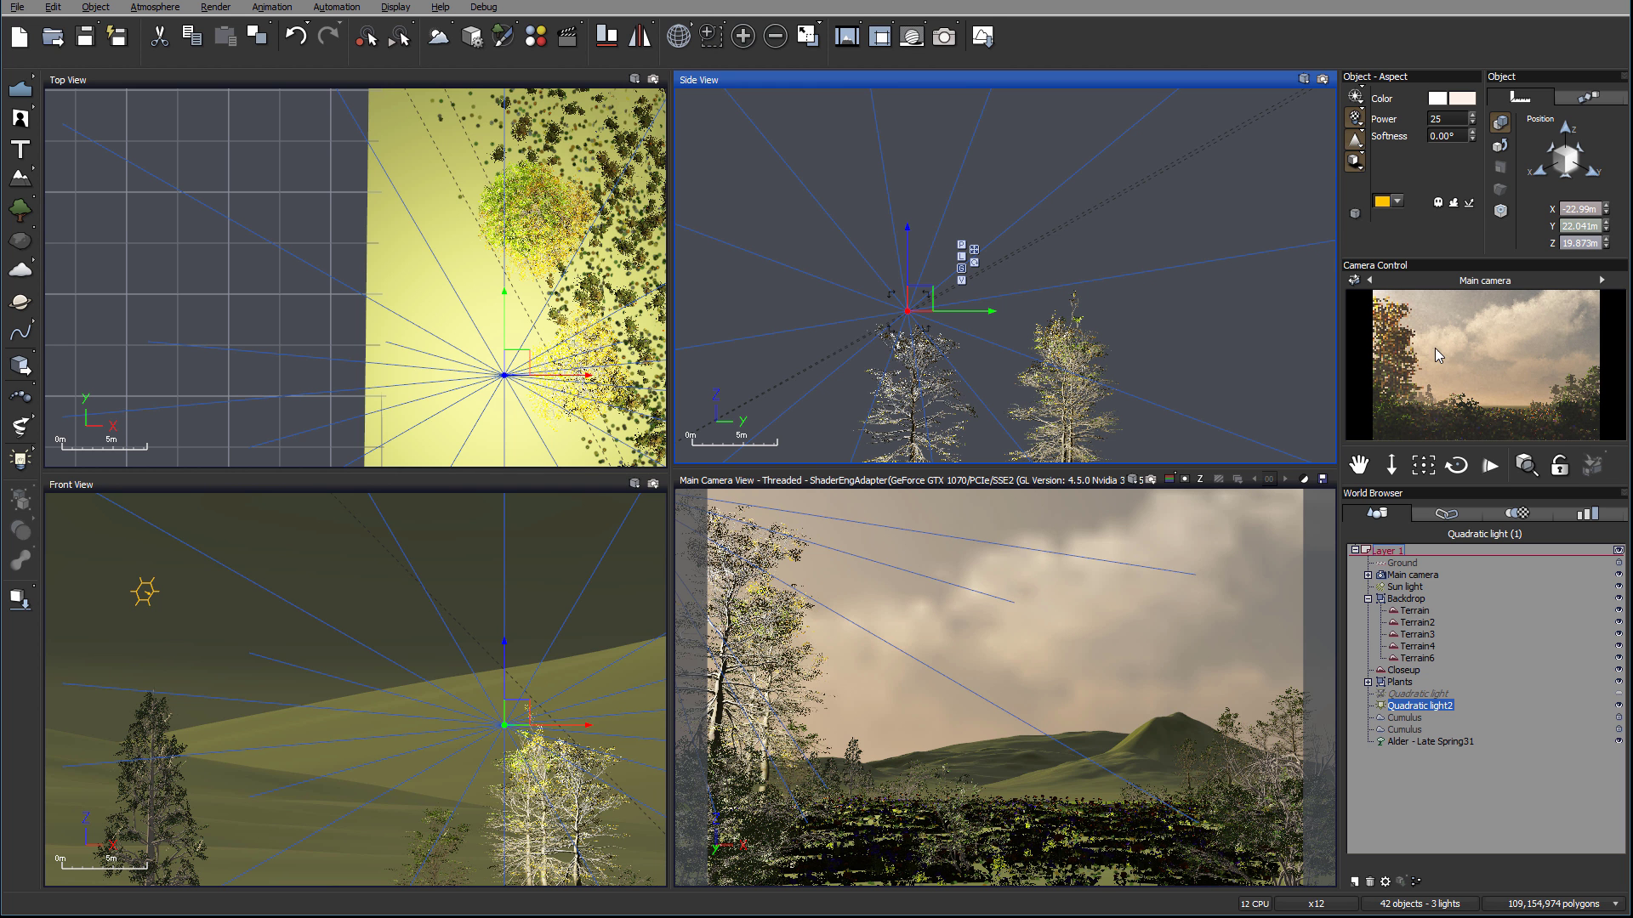
pyautogui.moveTo(515, 375); pyautogui.dragTo(462, 245, button='right')
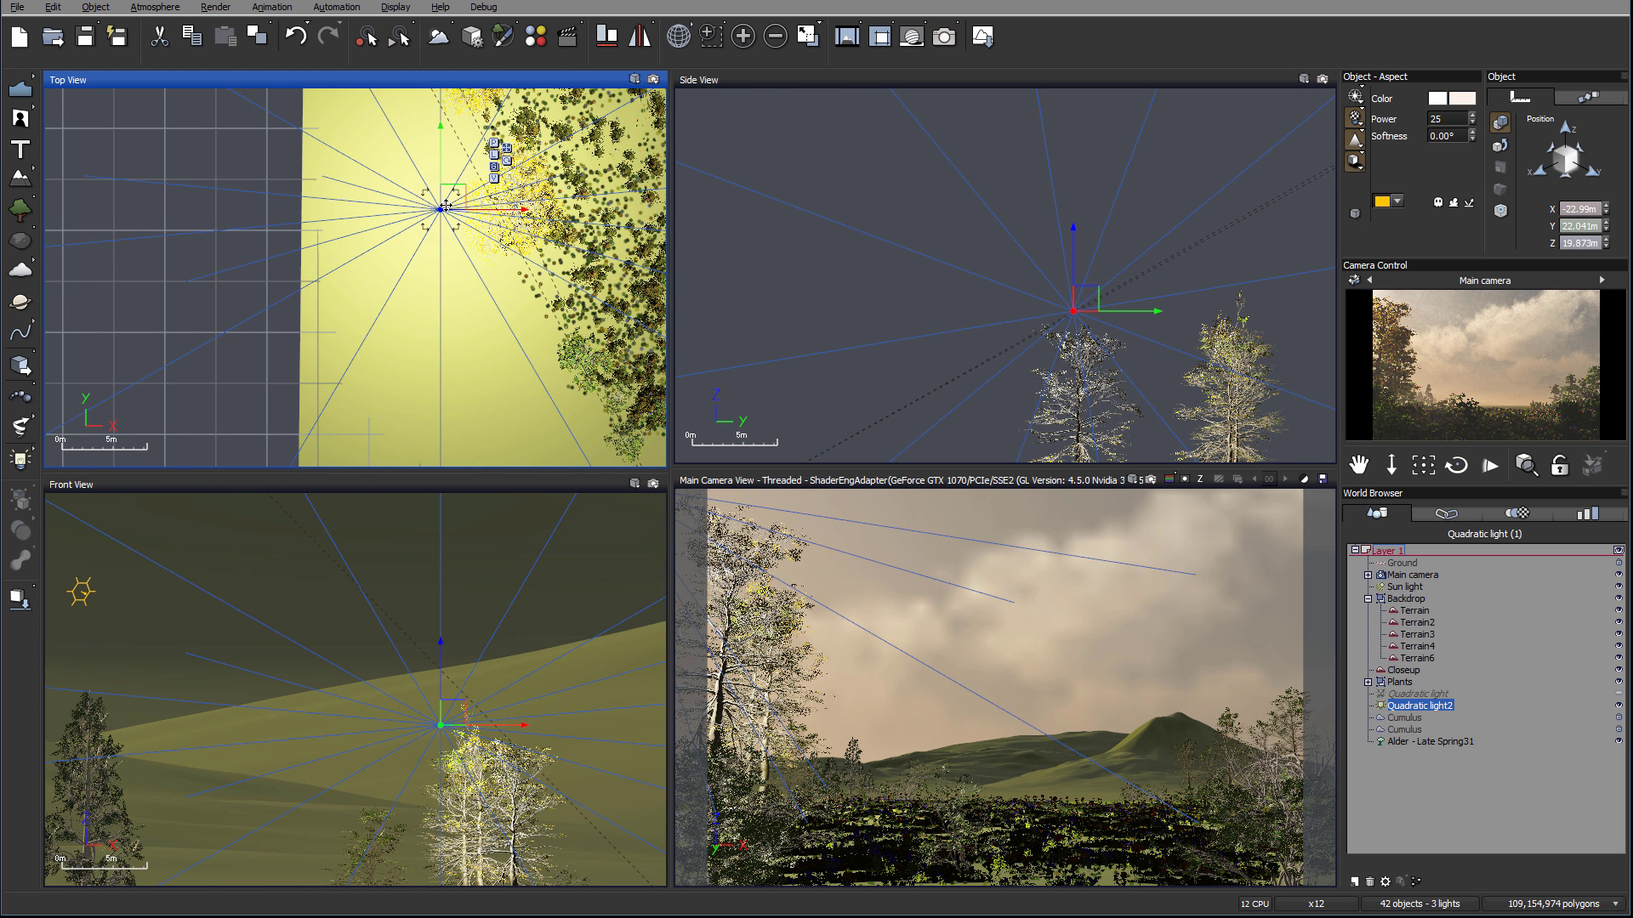
pyautogui.moveTo(462, 245); pyautogui.dragTo(479, 265)
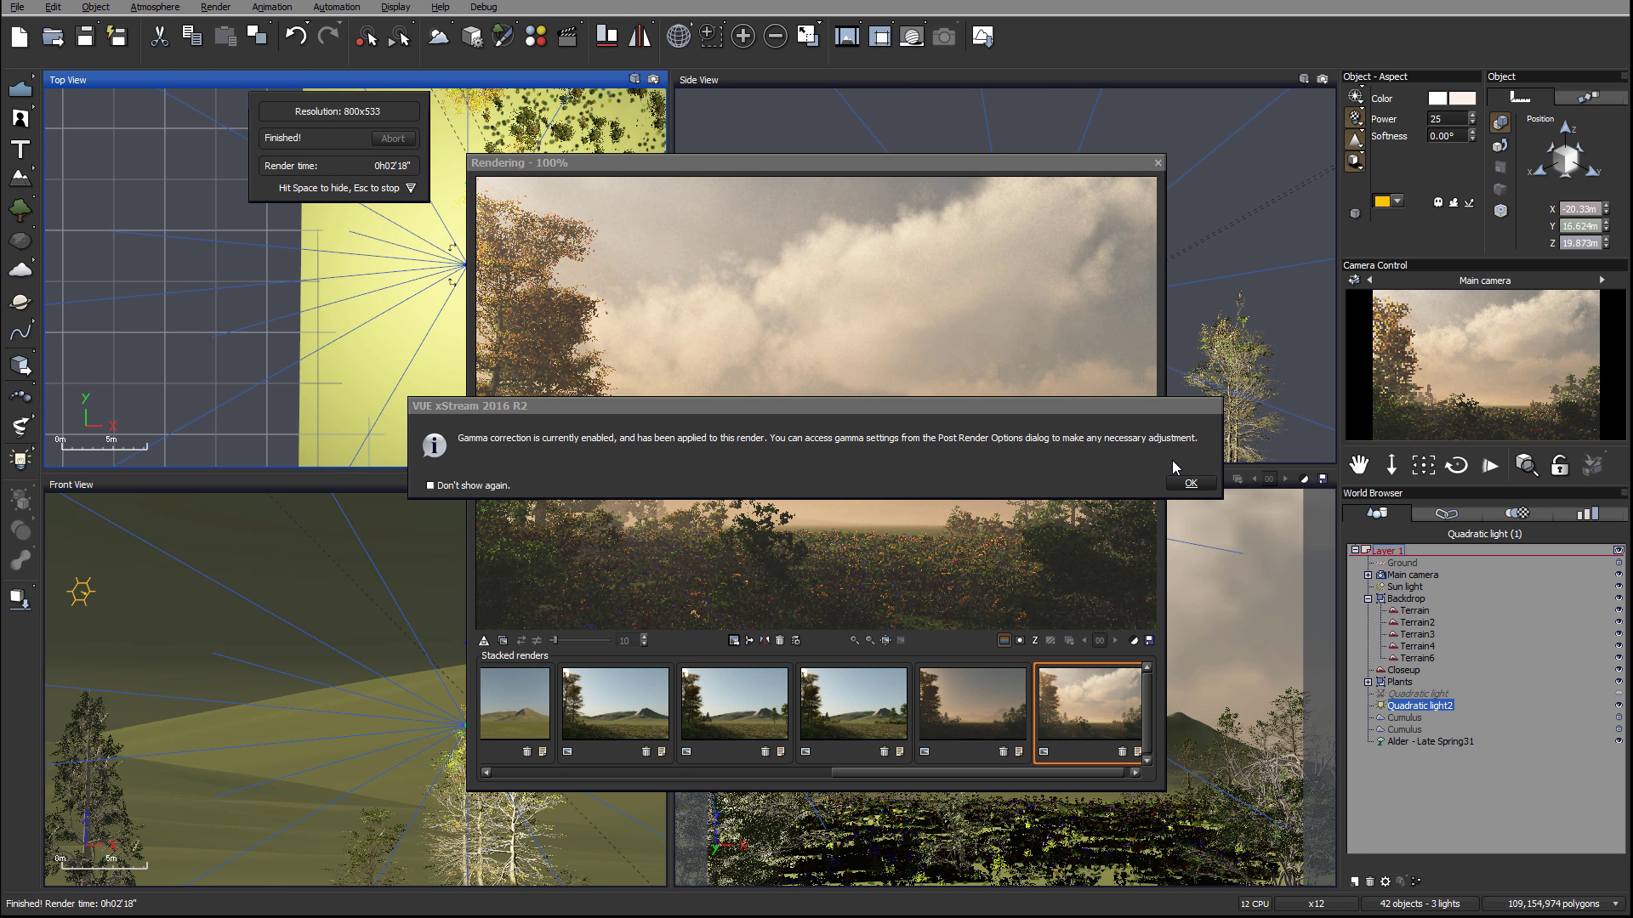
# Step: Dismiss the finished render's gamma notice, accept its post-render options as they are, and close the render display
pyautogui.click(1191, 482)
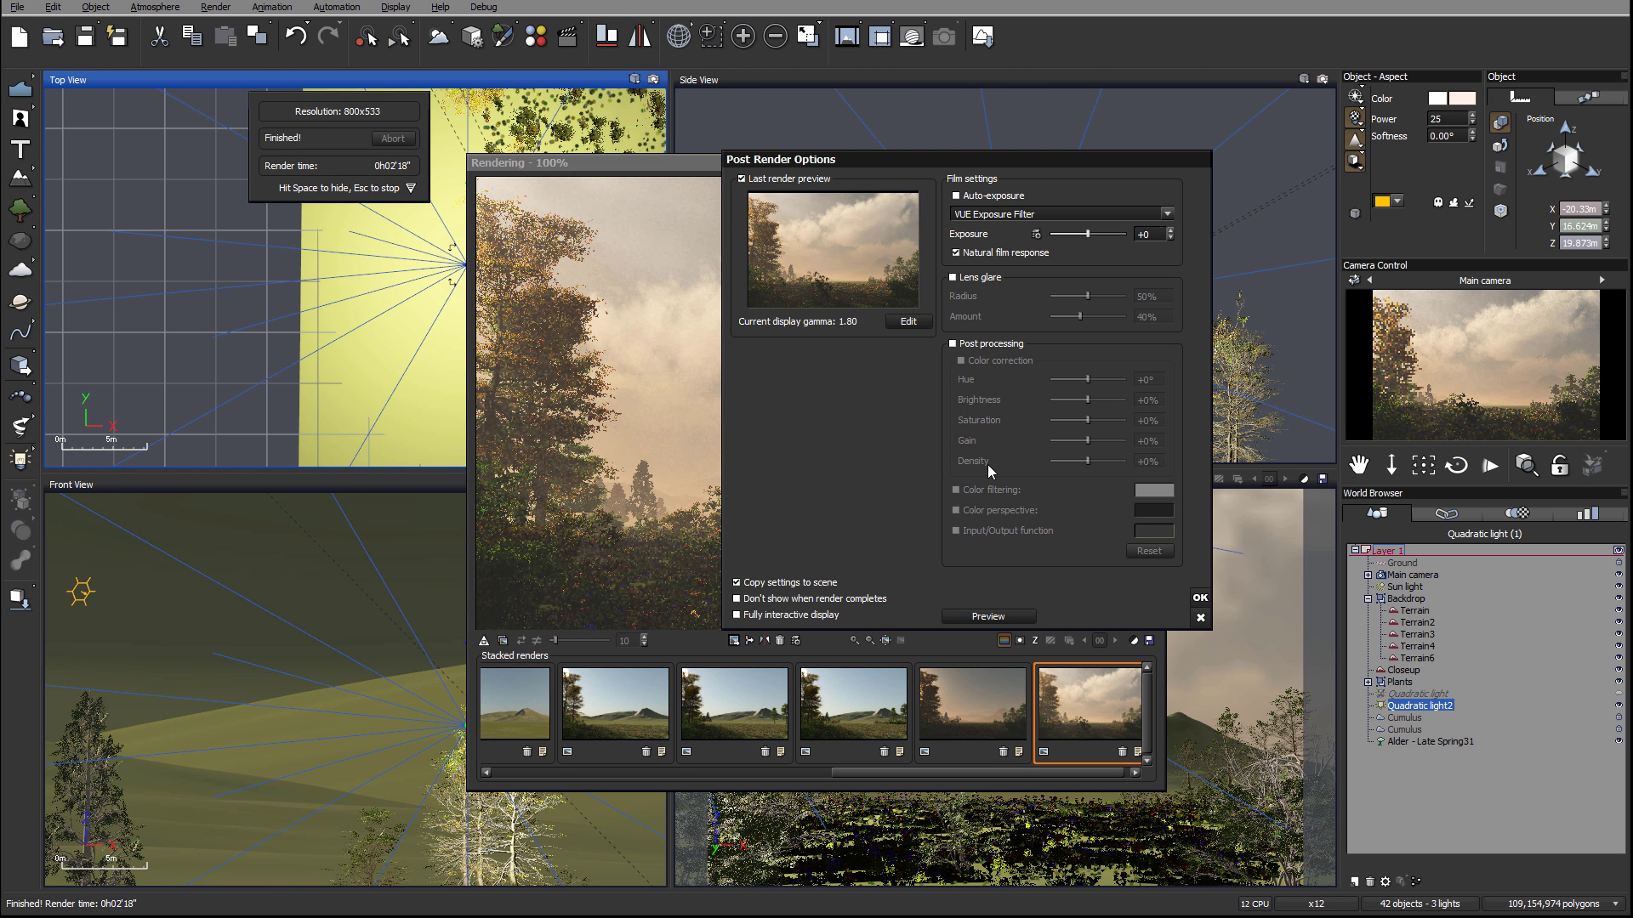
pyautogui.click(1200, 598)
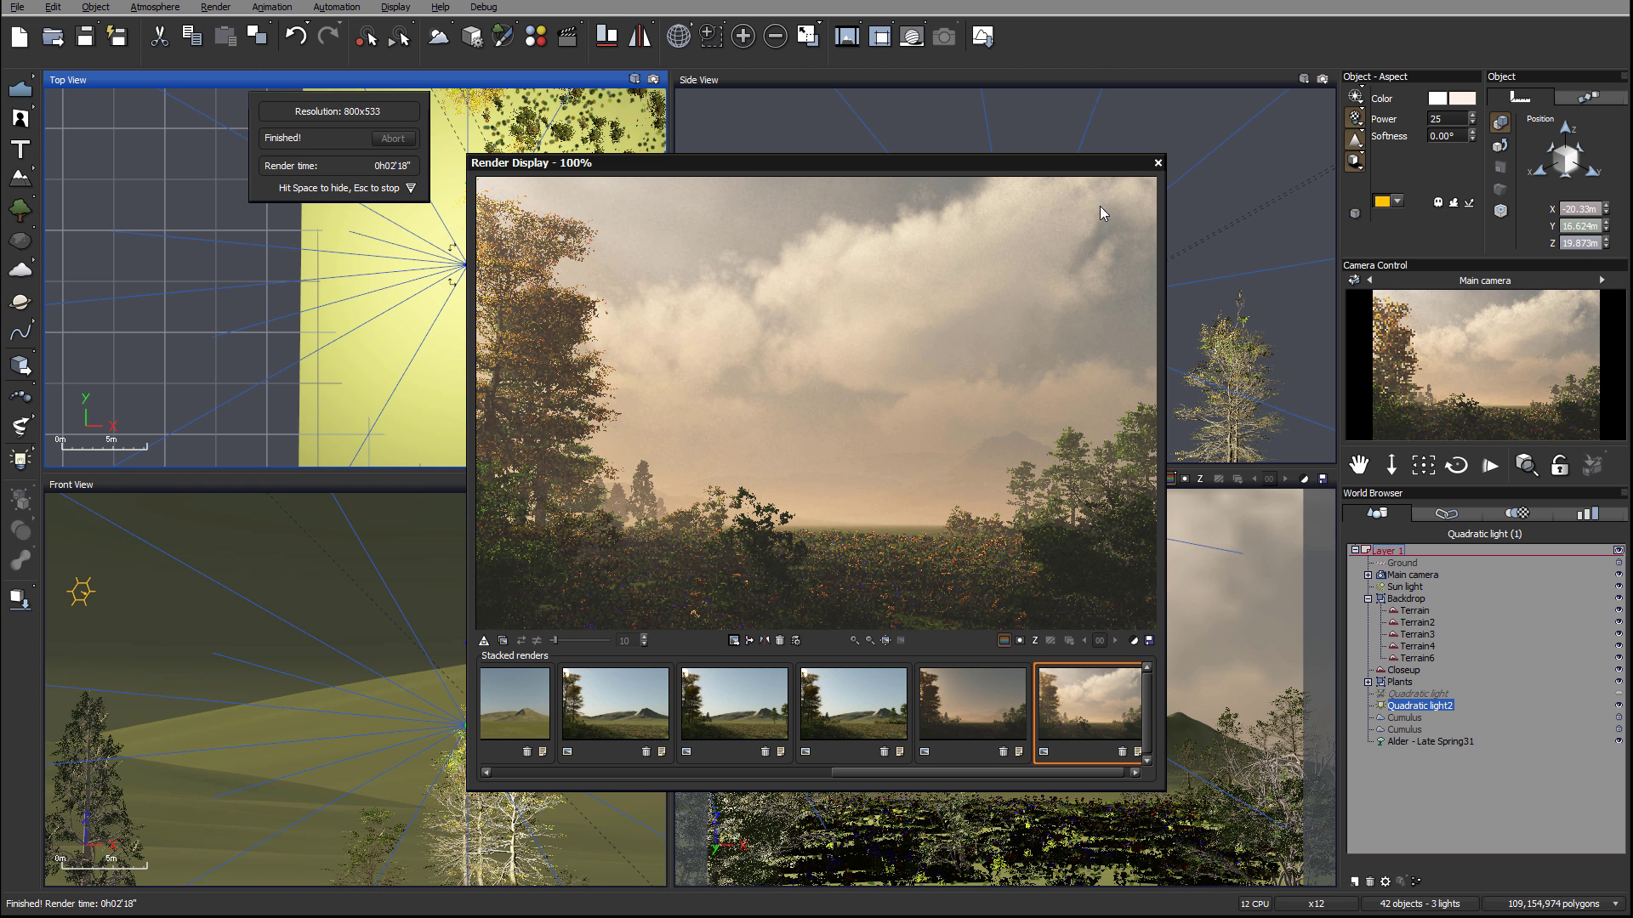
pyautogui.click(1157, 163)
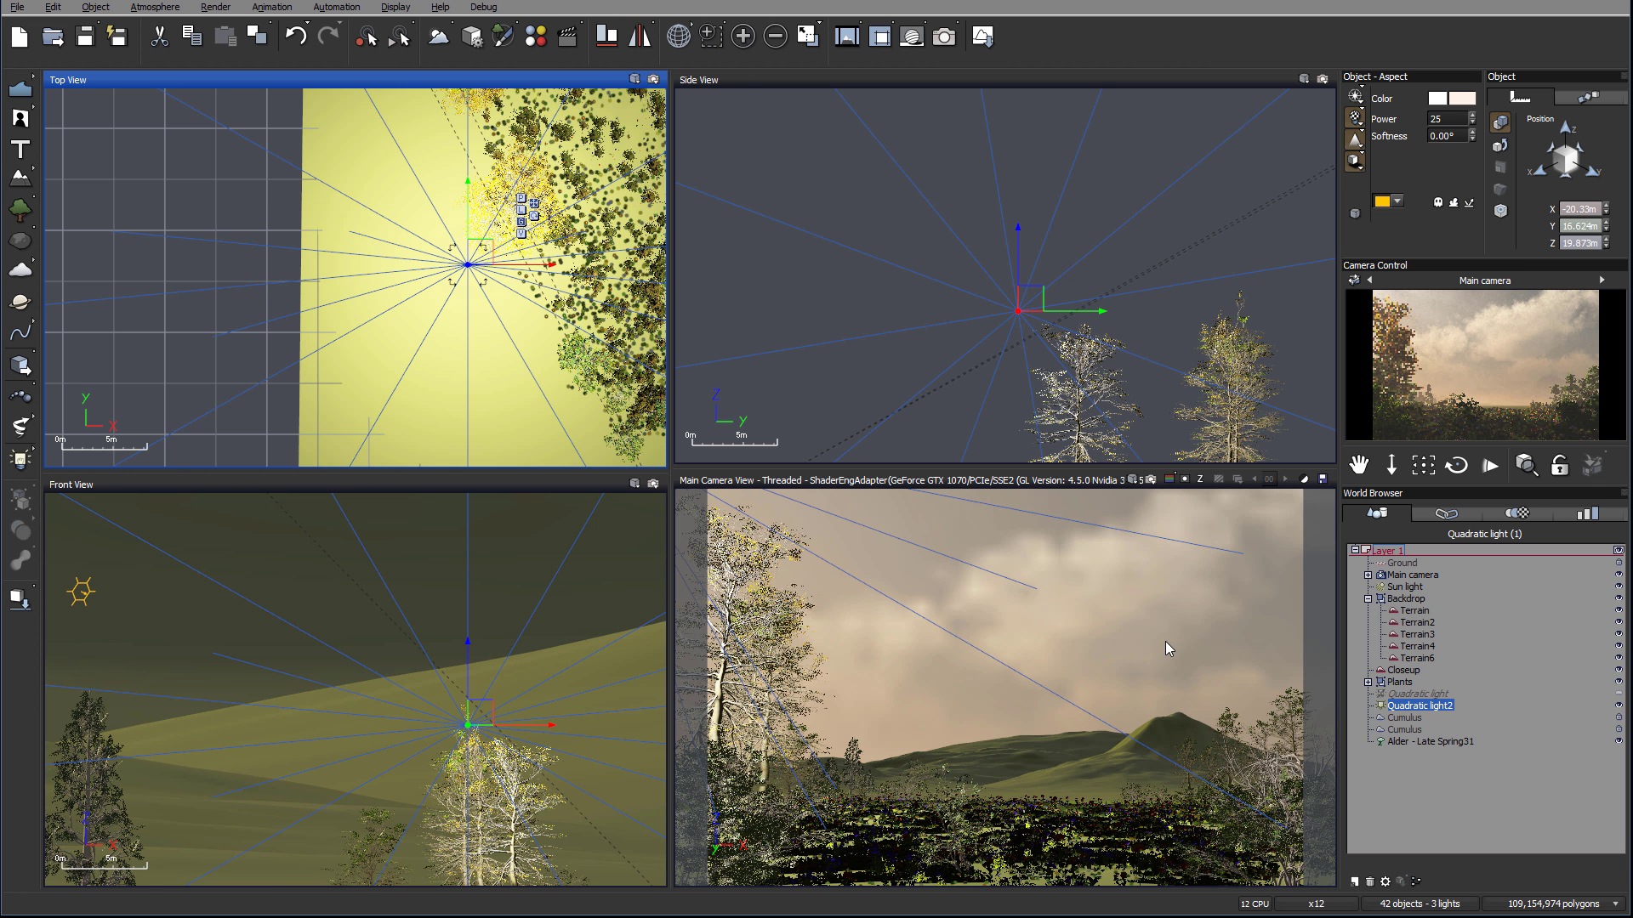
# Step: Add a Large European Ash - Autumn tree, scale it down slightly and place it at about X 37.17 m, Y 67.57 m, sunk to Z -19.7 cm
pyautogui.click(20, 208)
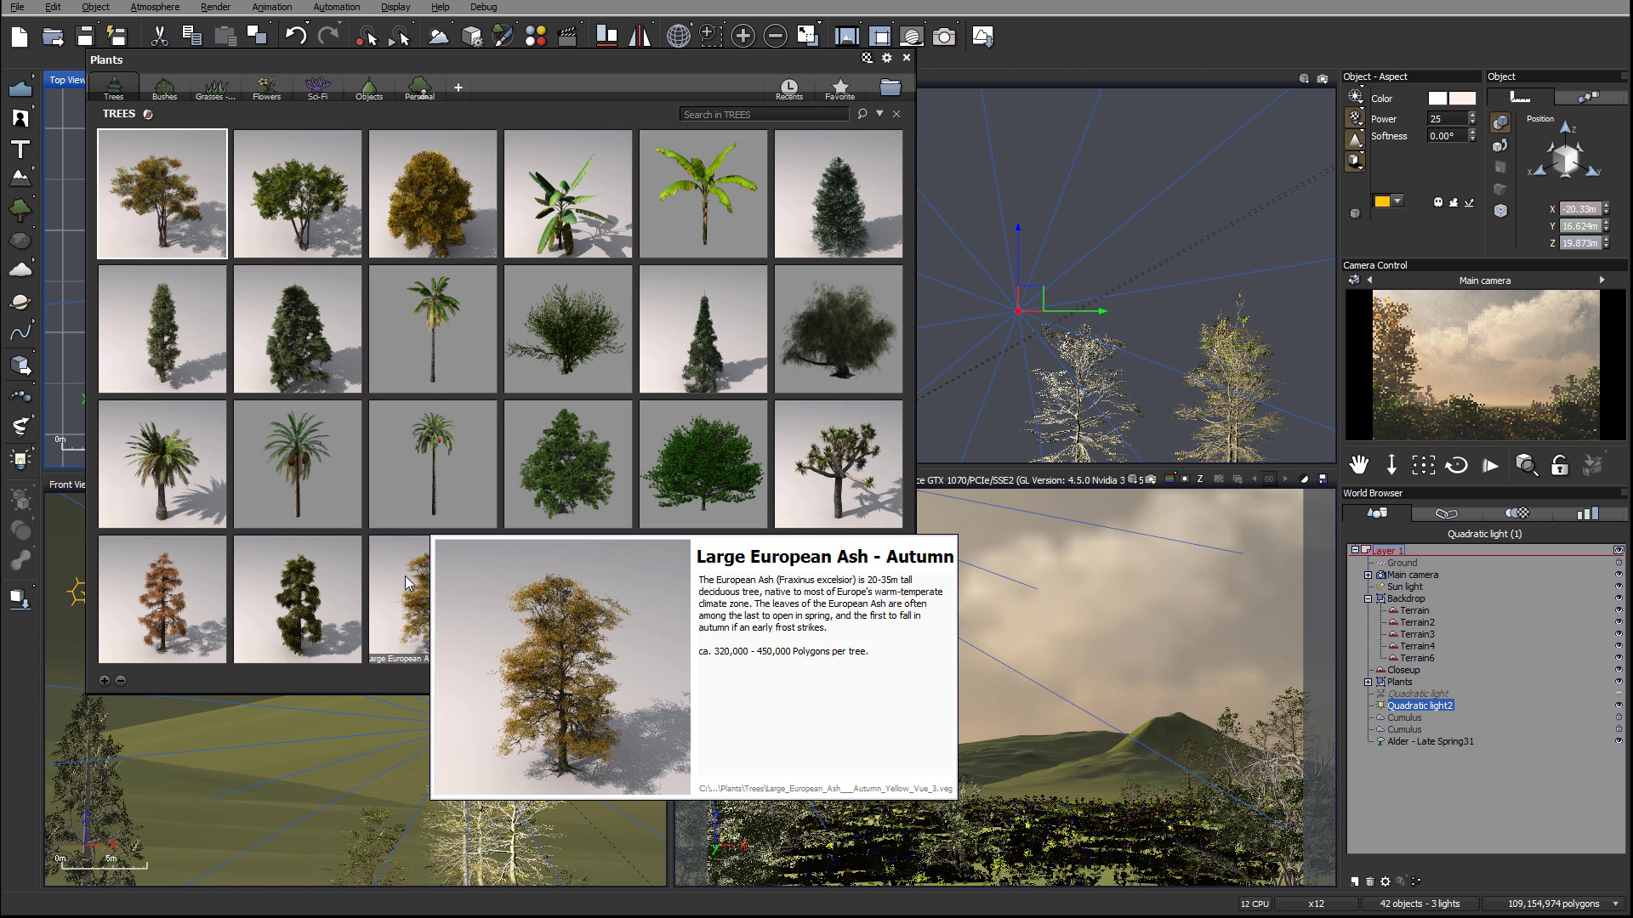
pyautogui.click(405, 575)
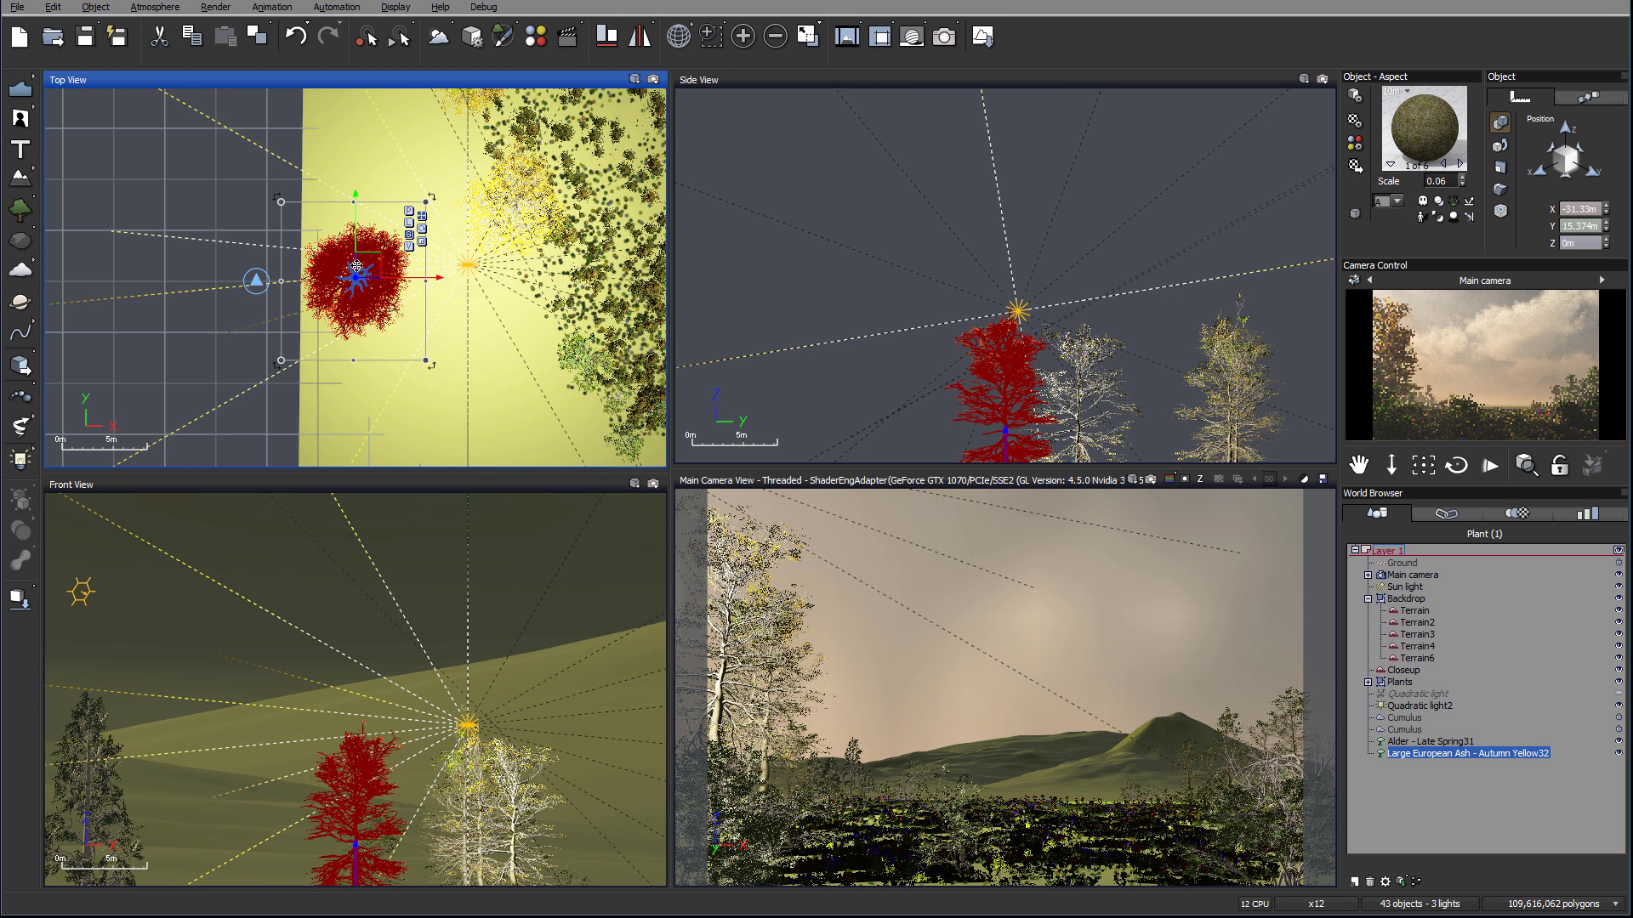
pyautogui.moveTo(348, 281); pyautogui.dragTo(546, 110)
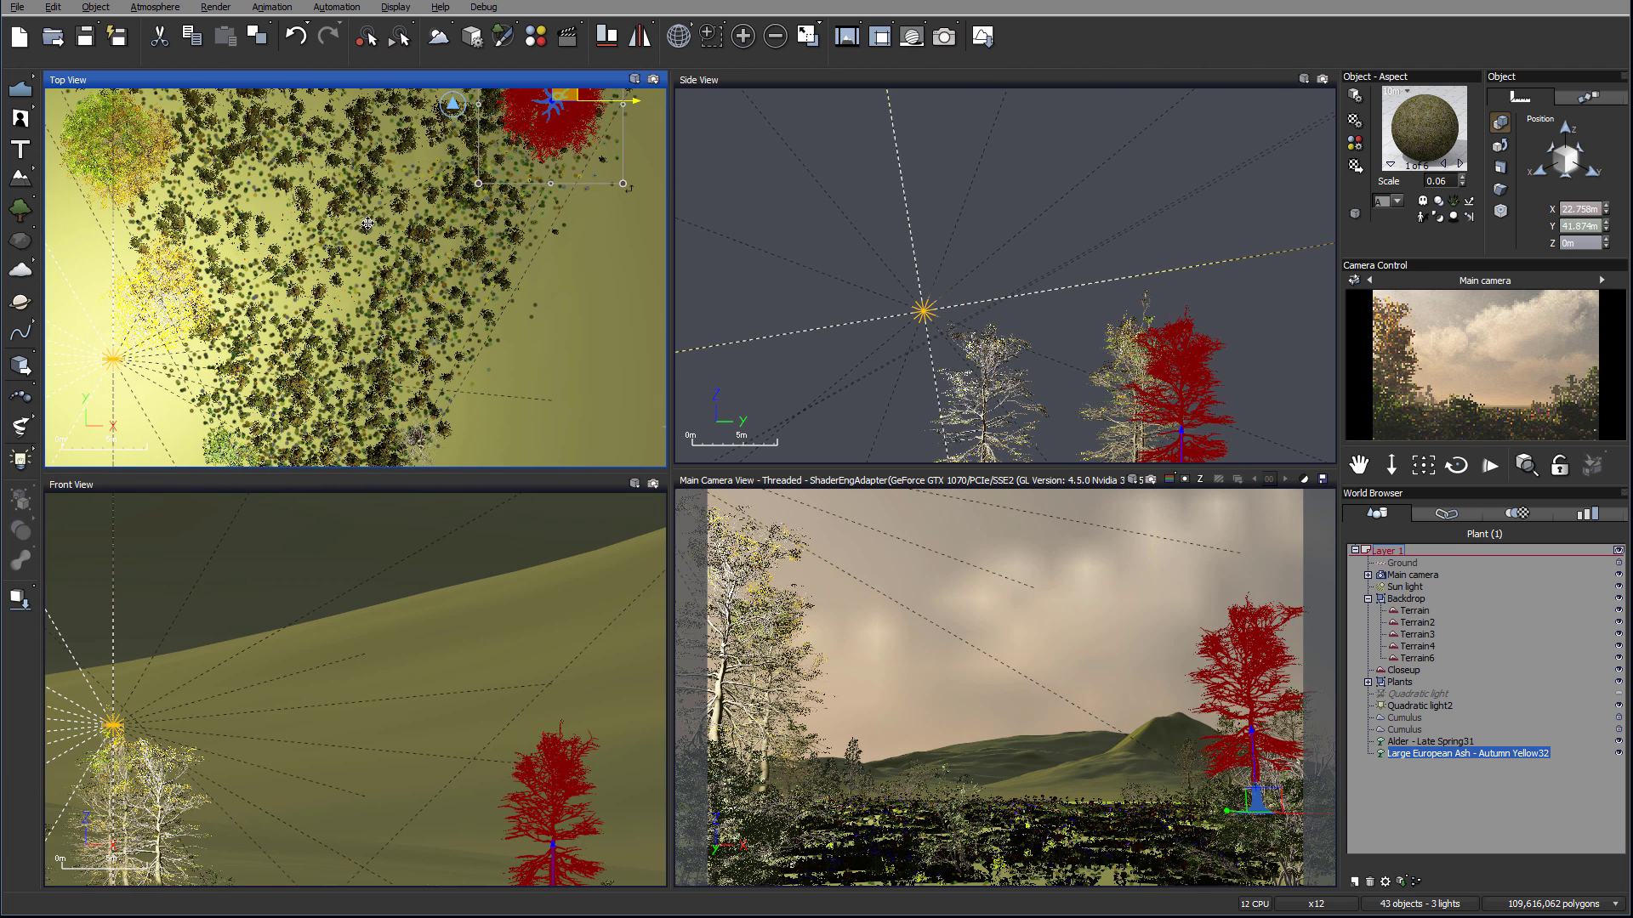
pyautogui.moveTo(417, 367); pyautogui.dragTo(498, 180)
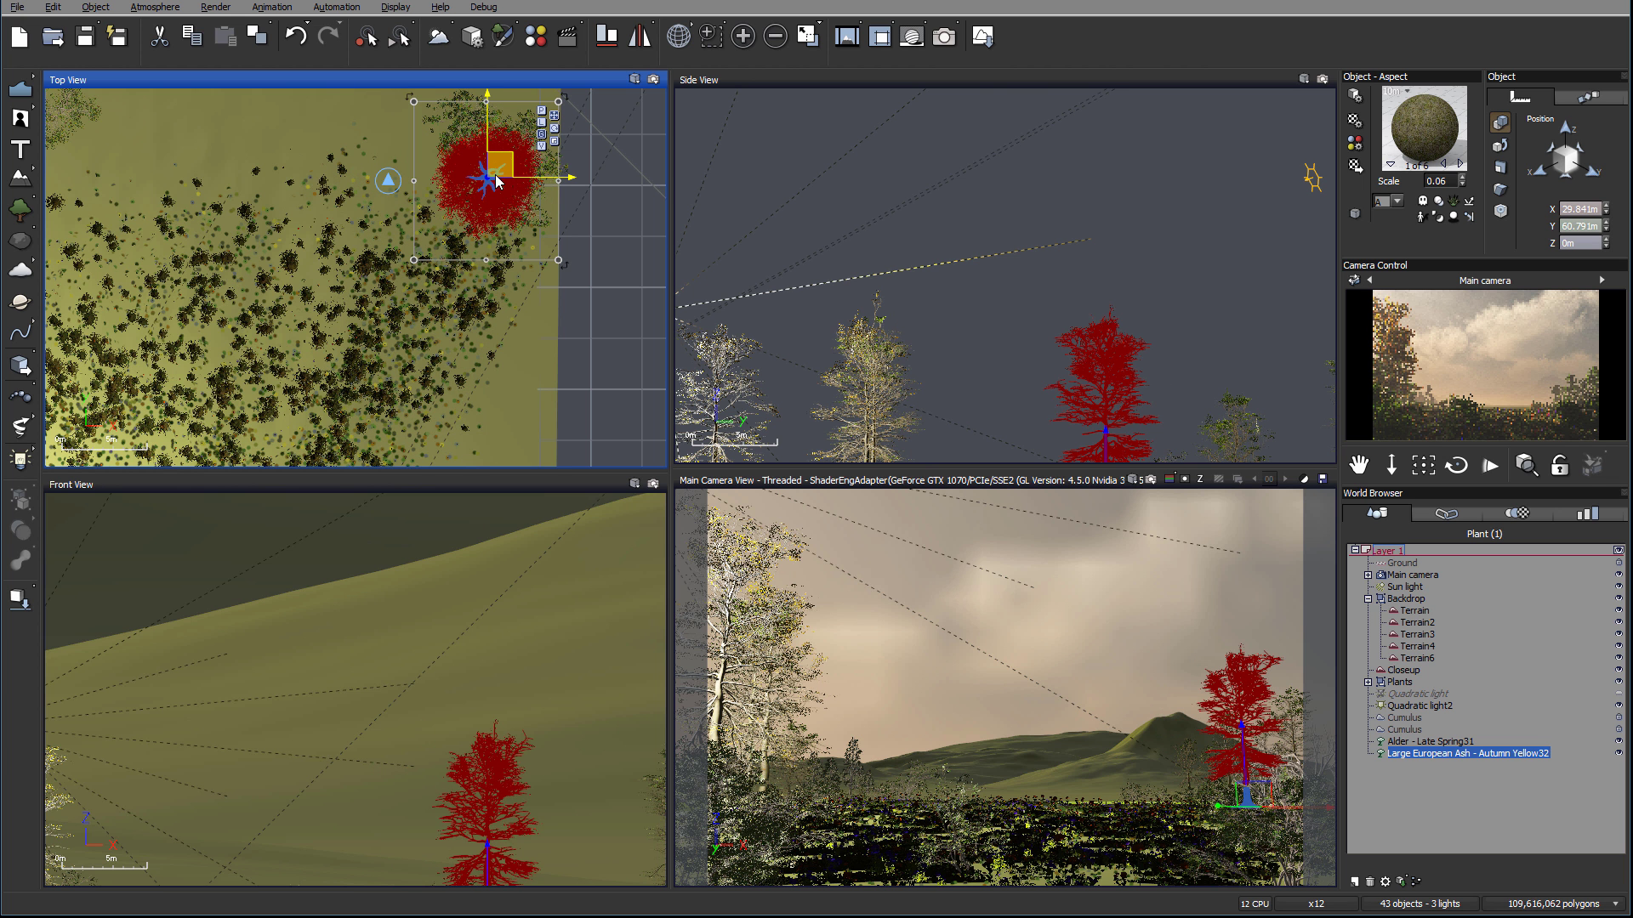
pyautogui.click(1139, 307)
pyautogui.moveTo(1024, 313); pyautogui.dragTo(1013, 316)
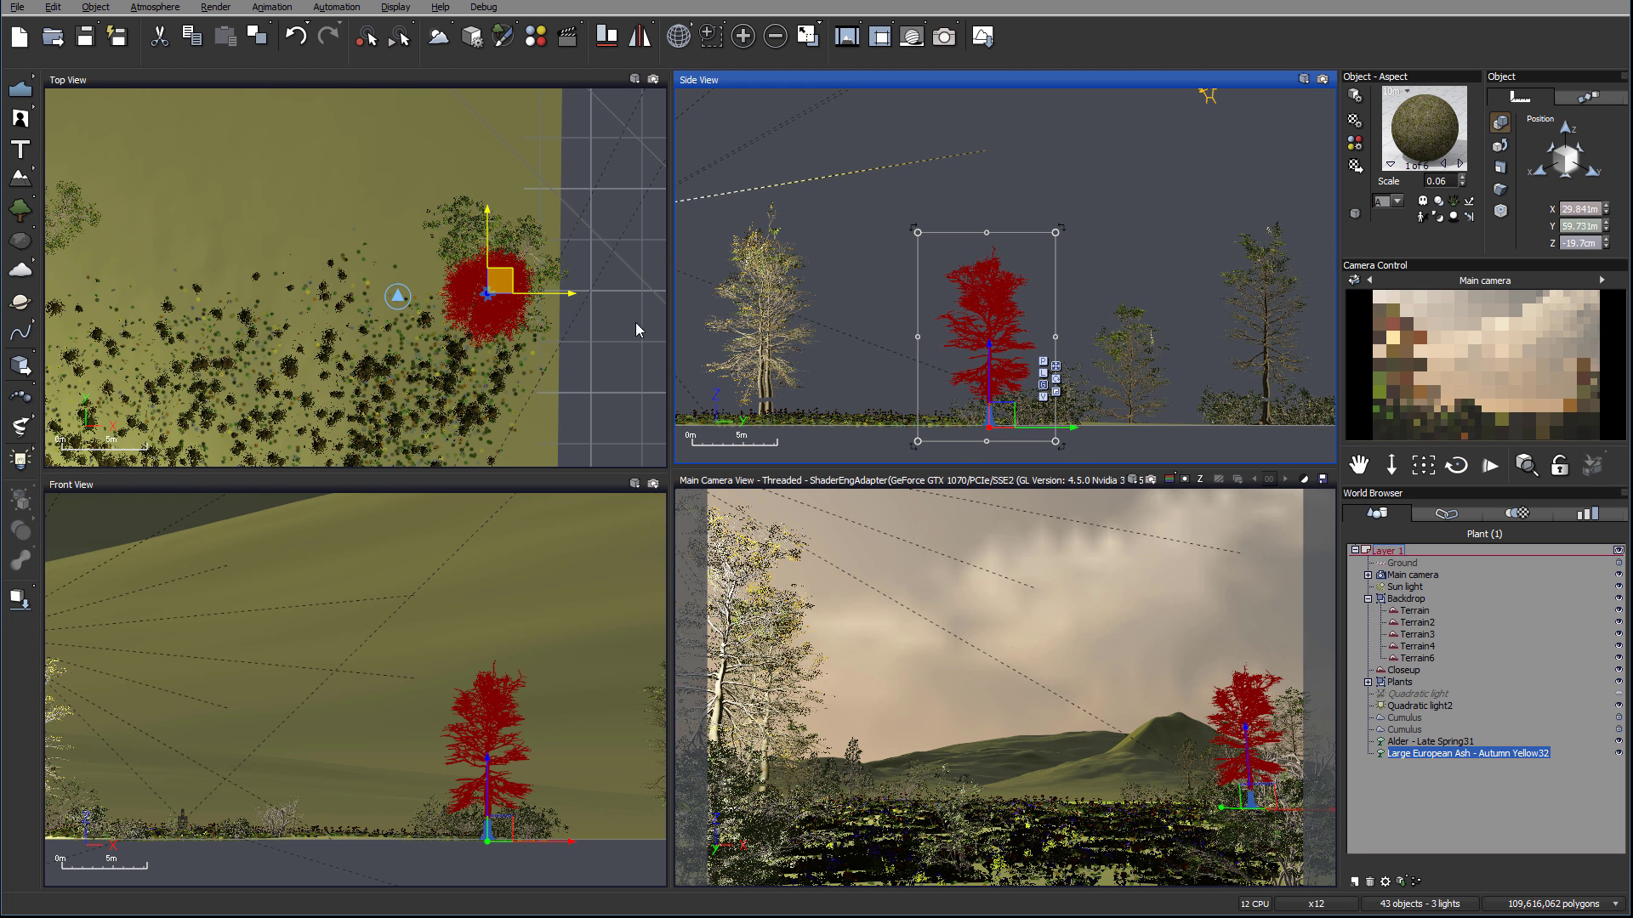
pyautogui.click(515, 287)
pyautogui.moveTo(515, 288); pyautogui.dragTo(590, 208)
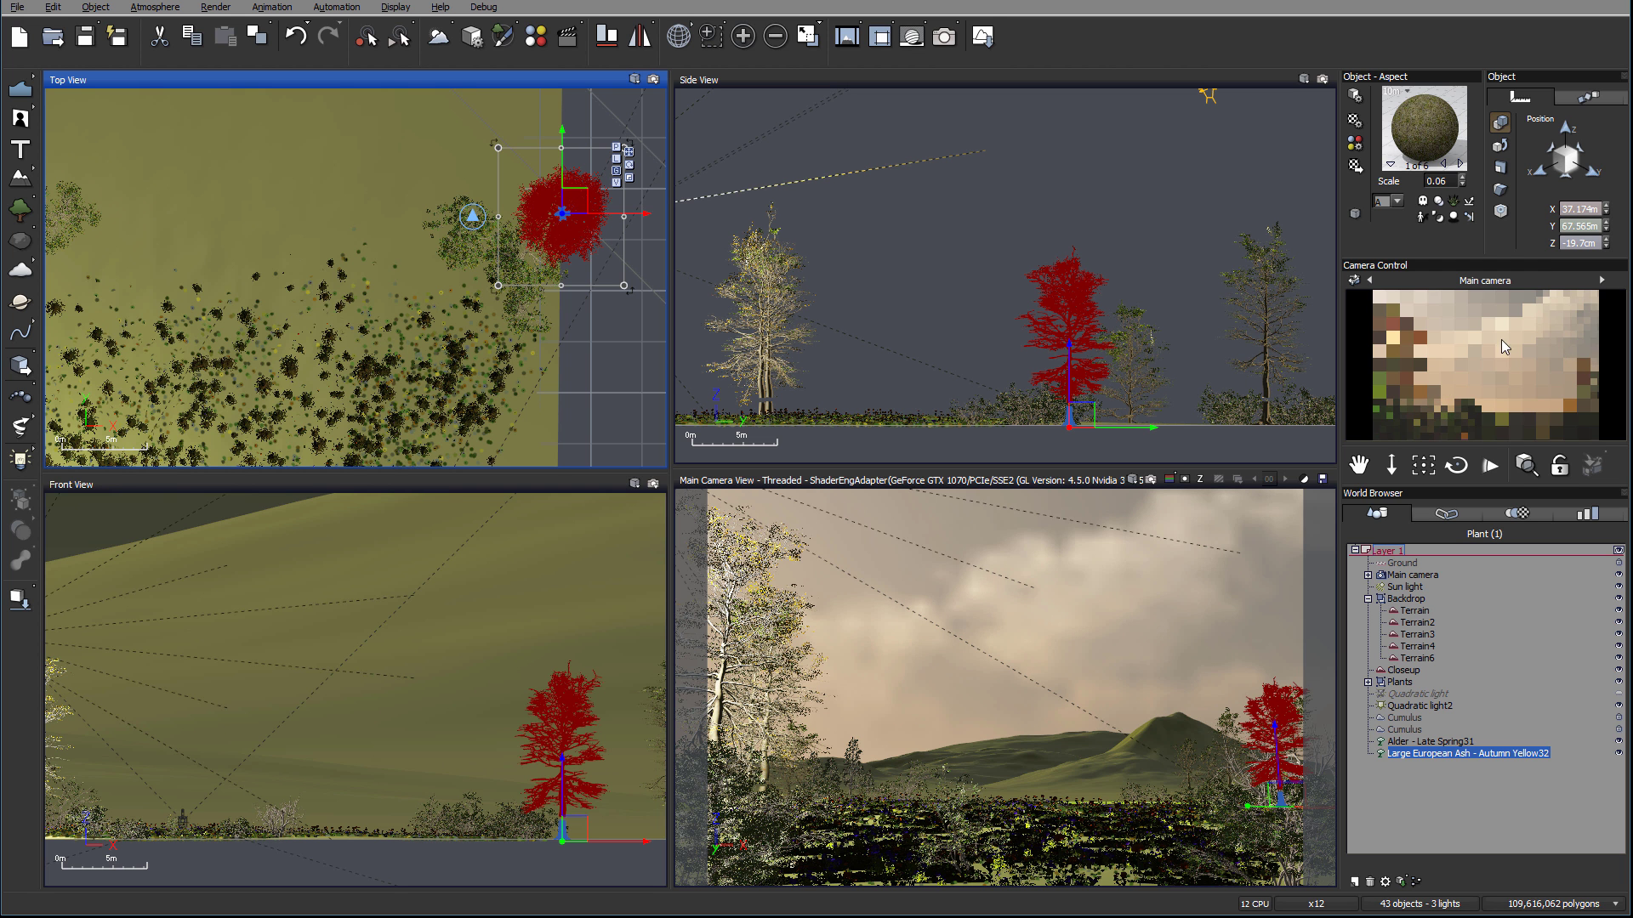
# Step: In the atmosphere settings, set the decay amount to 70%, haze ground density to 43% and haze mean altitude to 3.644 km
pyautogui.click(142, 8)
pyautogui.click(174, 118)
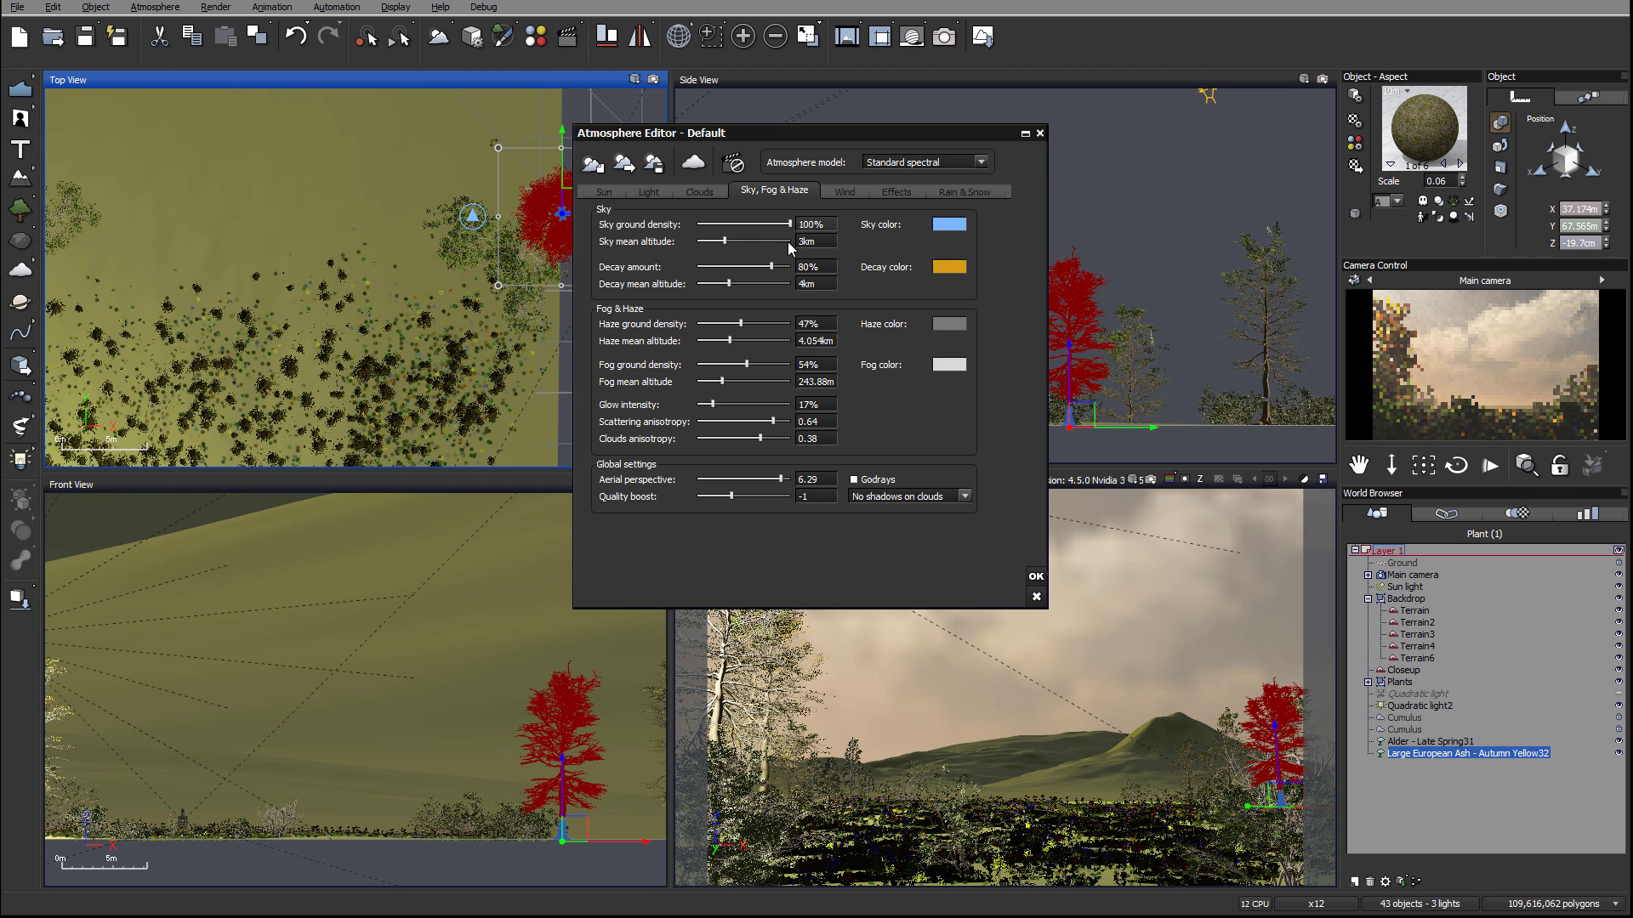
pyautogui.moveTo(772, 267); pyautogui.dragTo(772, 267)
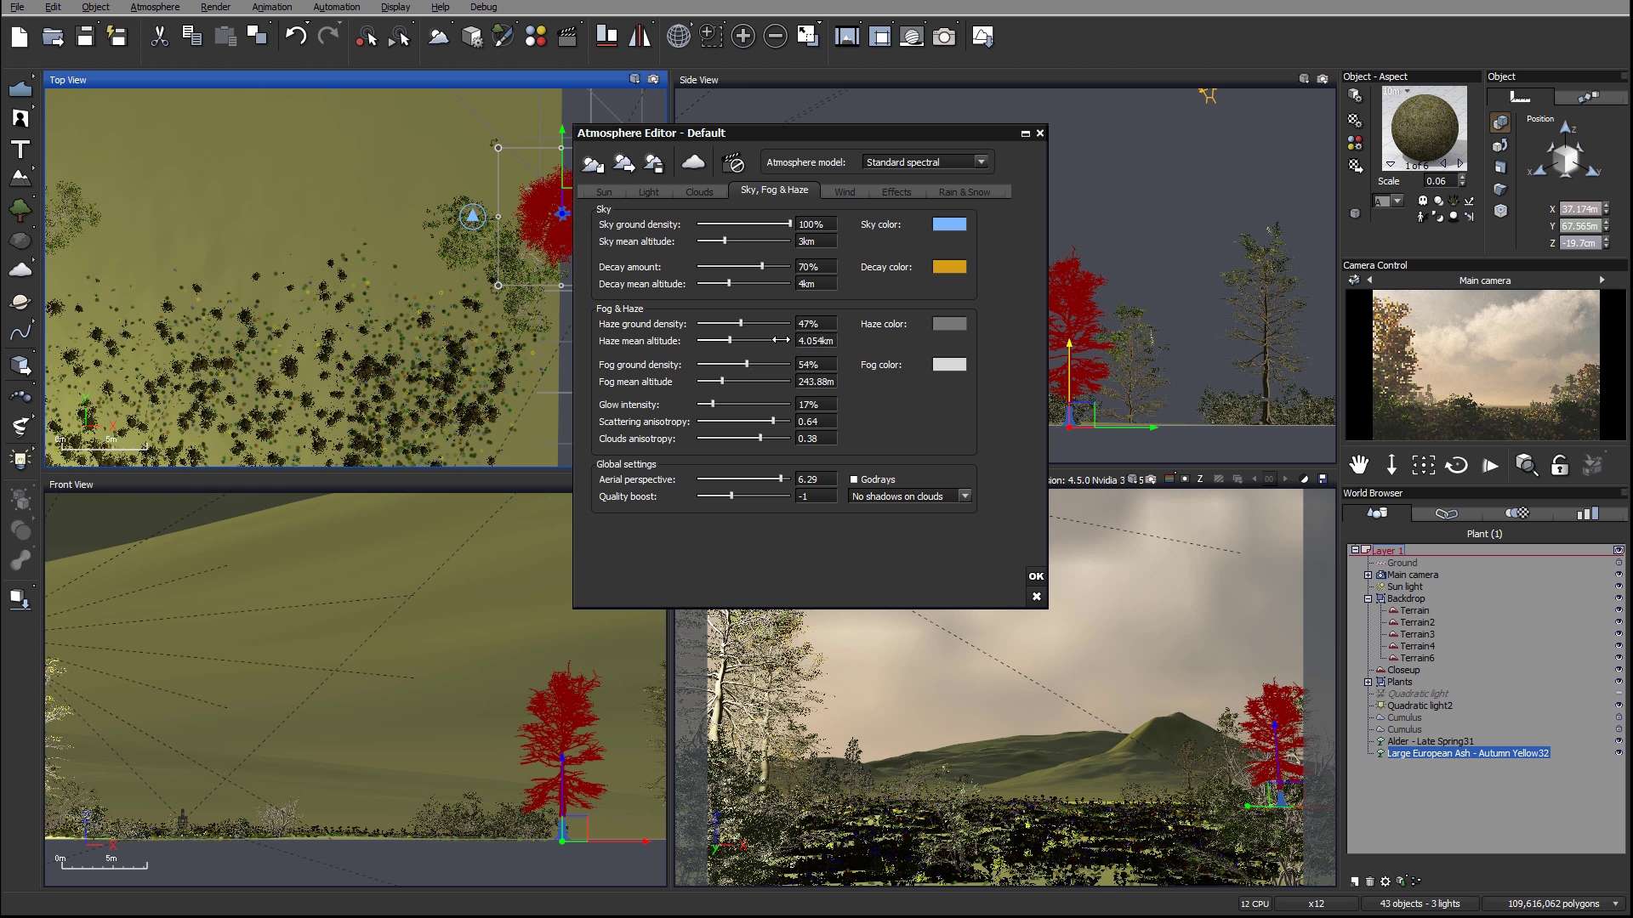
pyautogui.moveTo(776, 341); pyautogui.dragTo(779, 326)
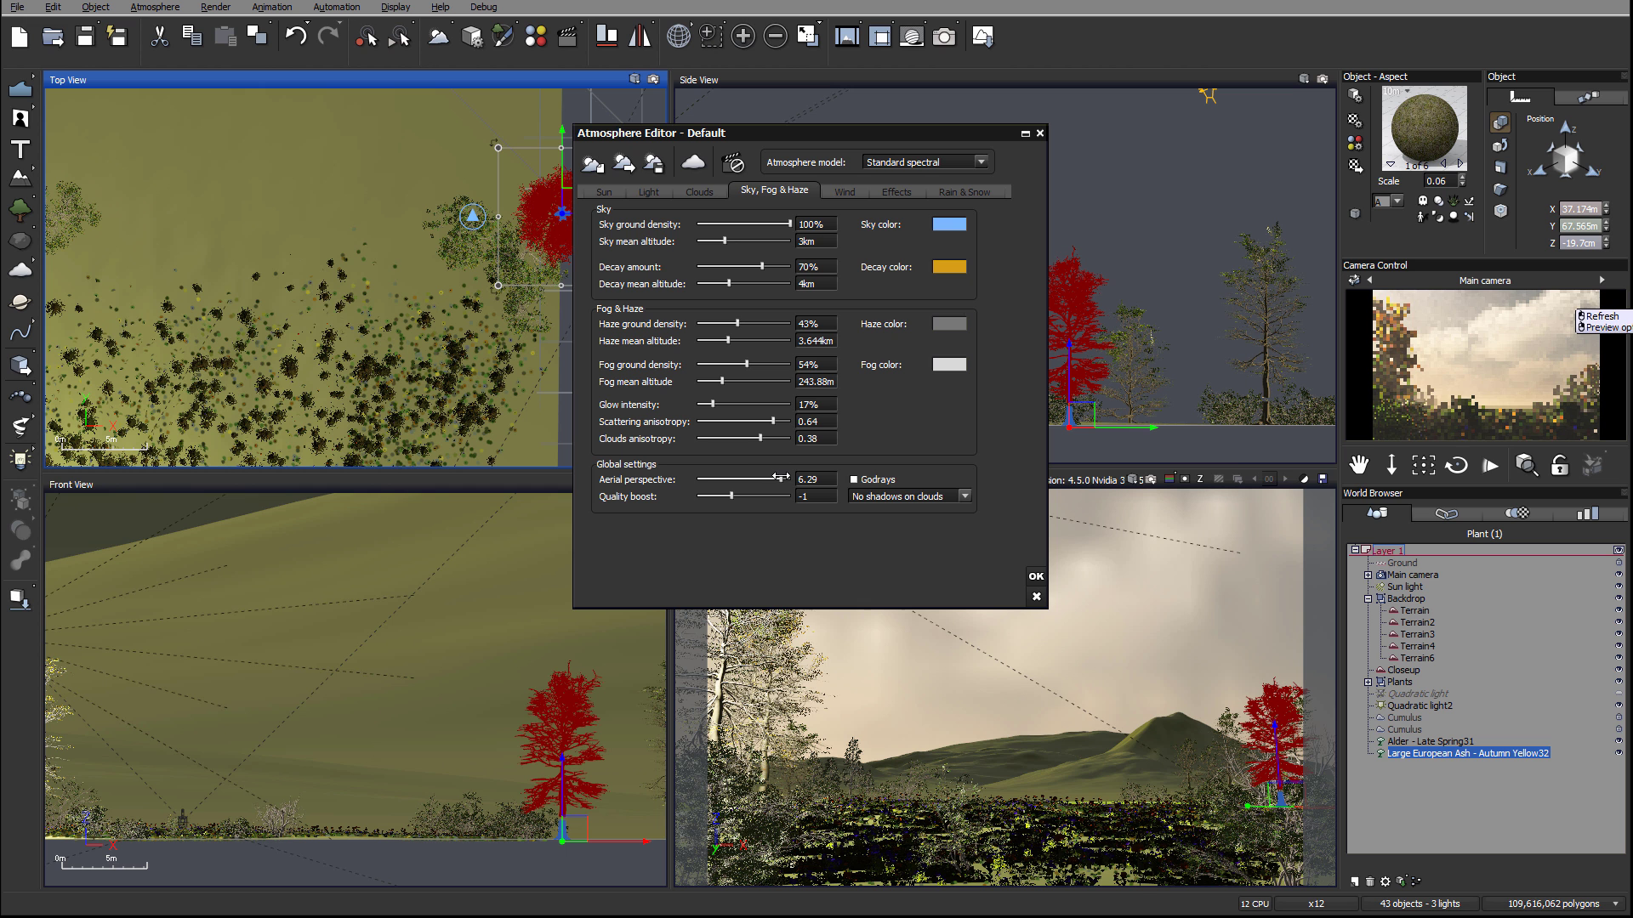
# Step: Set aerial perspective to 5.54, fog ground density to 55% and decay amount to 68%, and refresh the camera preview
pyautogui.moveTo(782, 478); pyautogui.dragTo(777, 478)
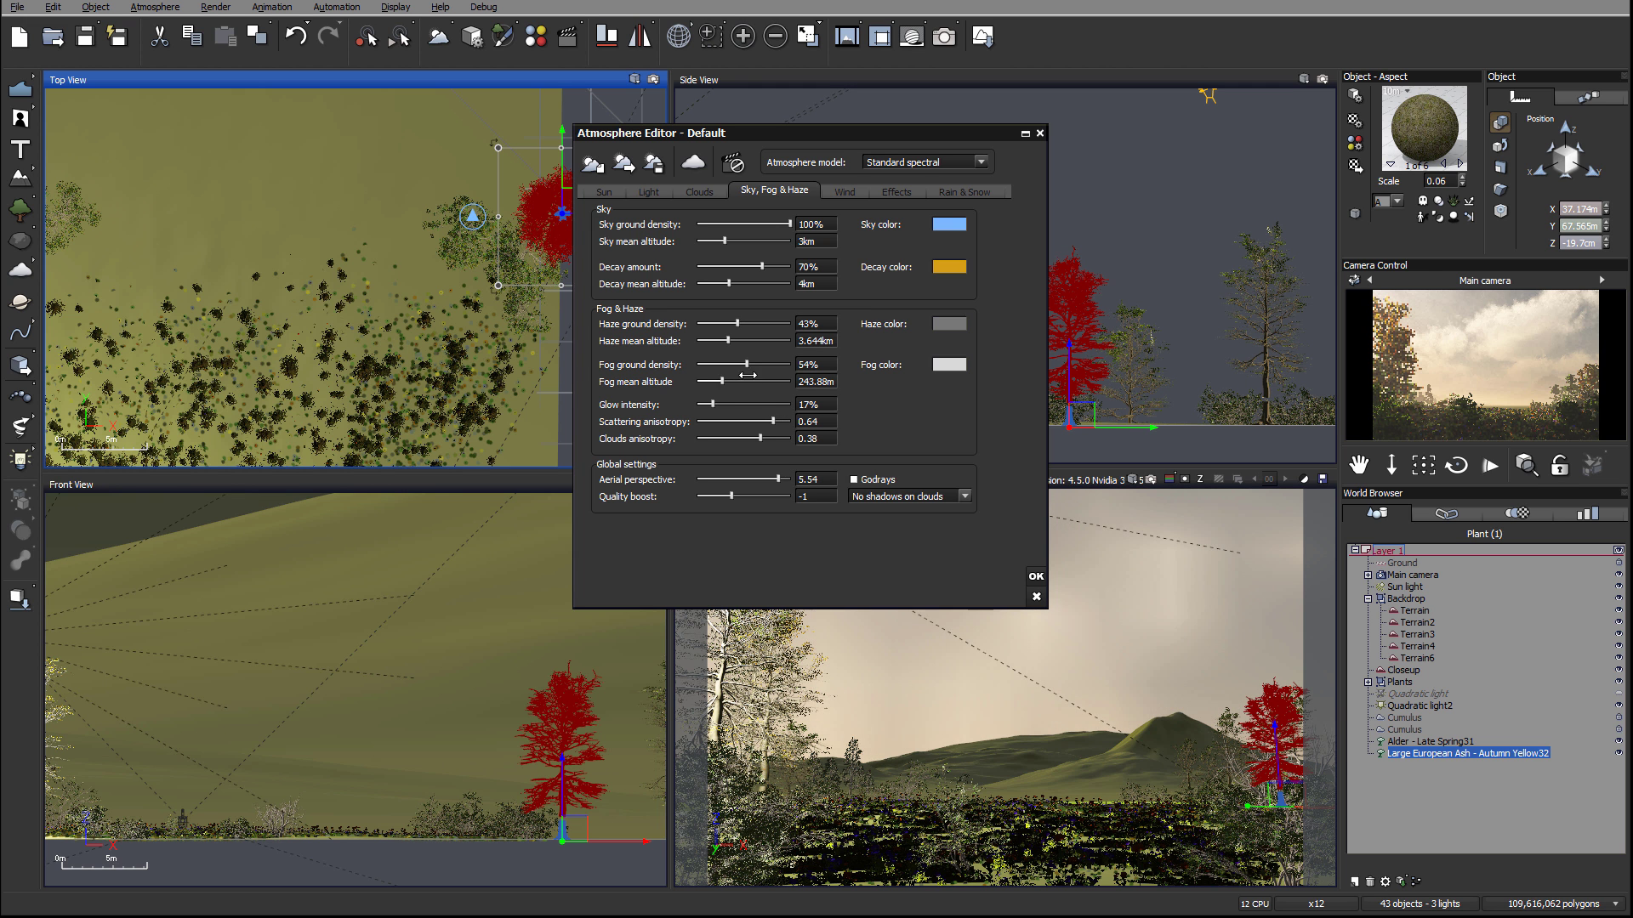
pyautogui.moveTo(747, 366); pyautogui.dragTo(749, 366)
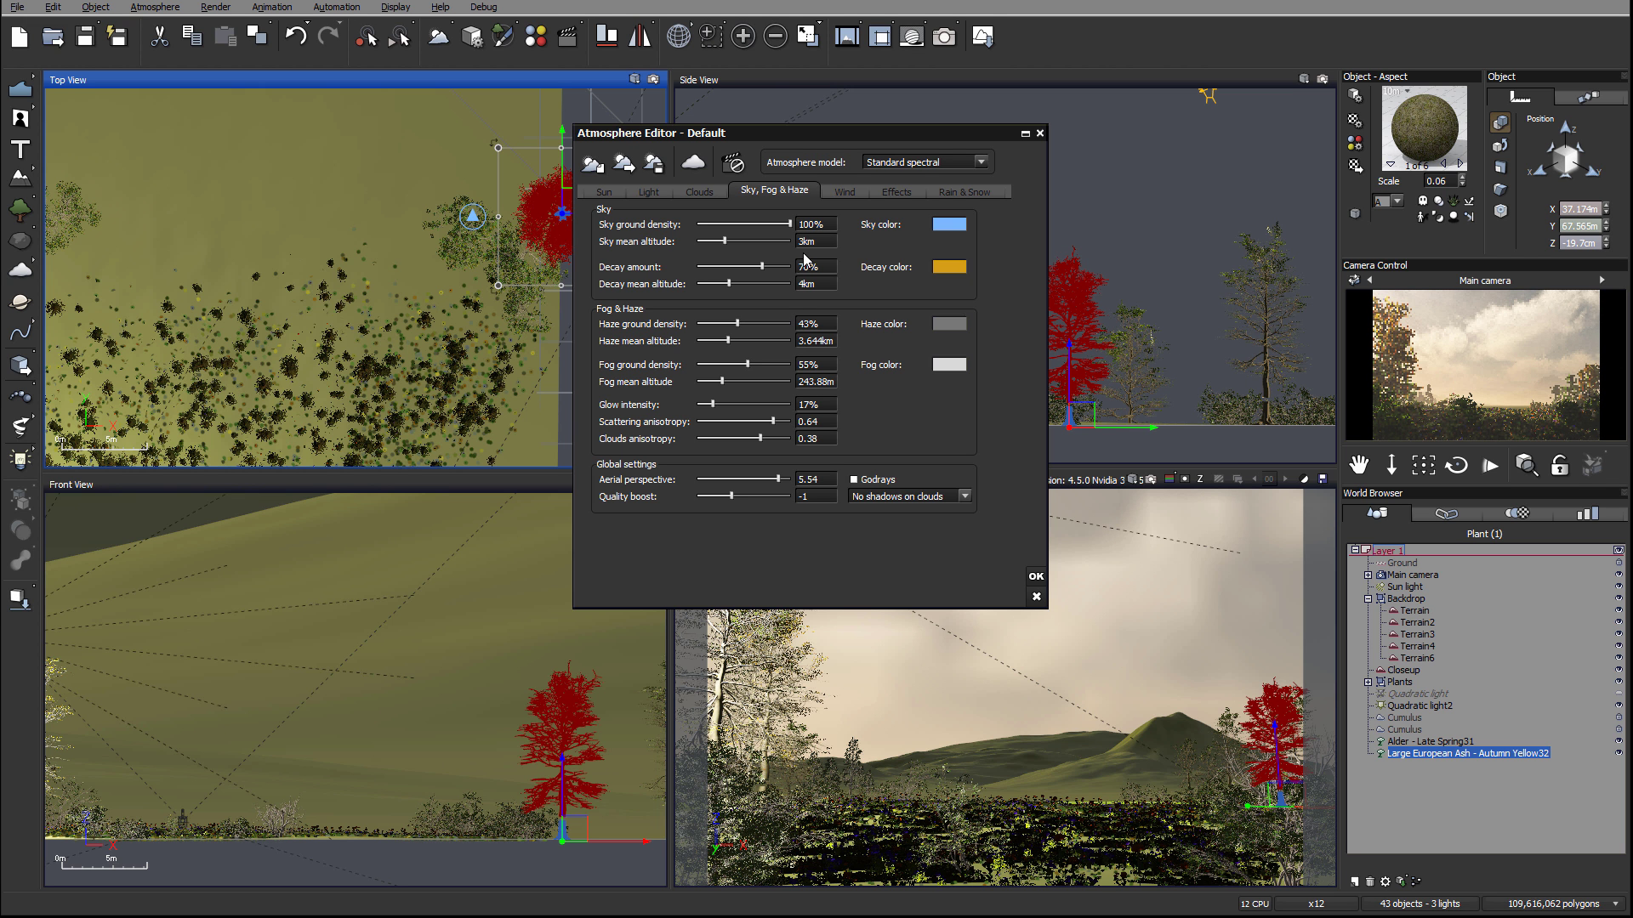
pyautogui.moveTo(786, 262); pyautogui.dragTo(784, 262)
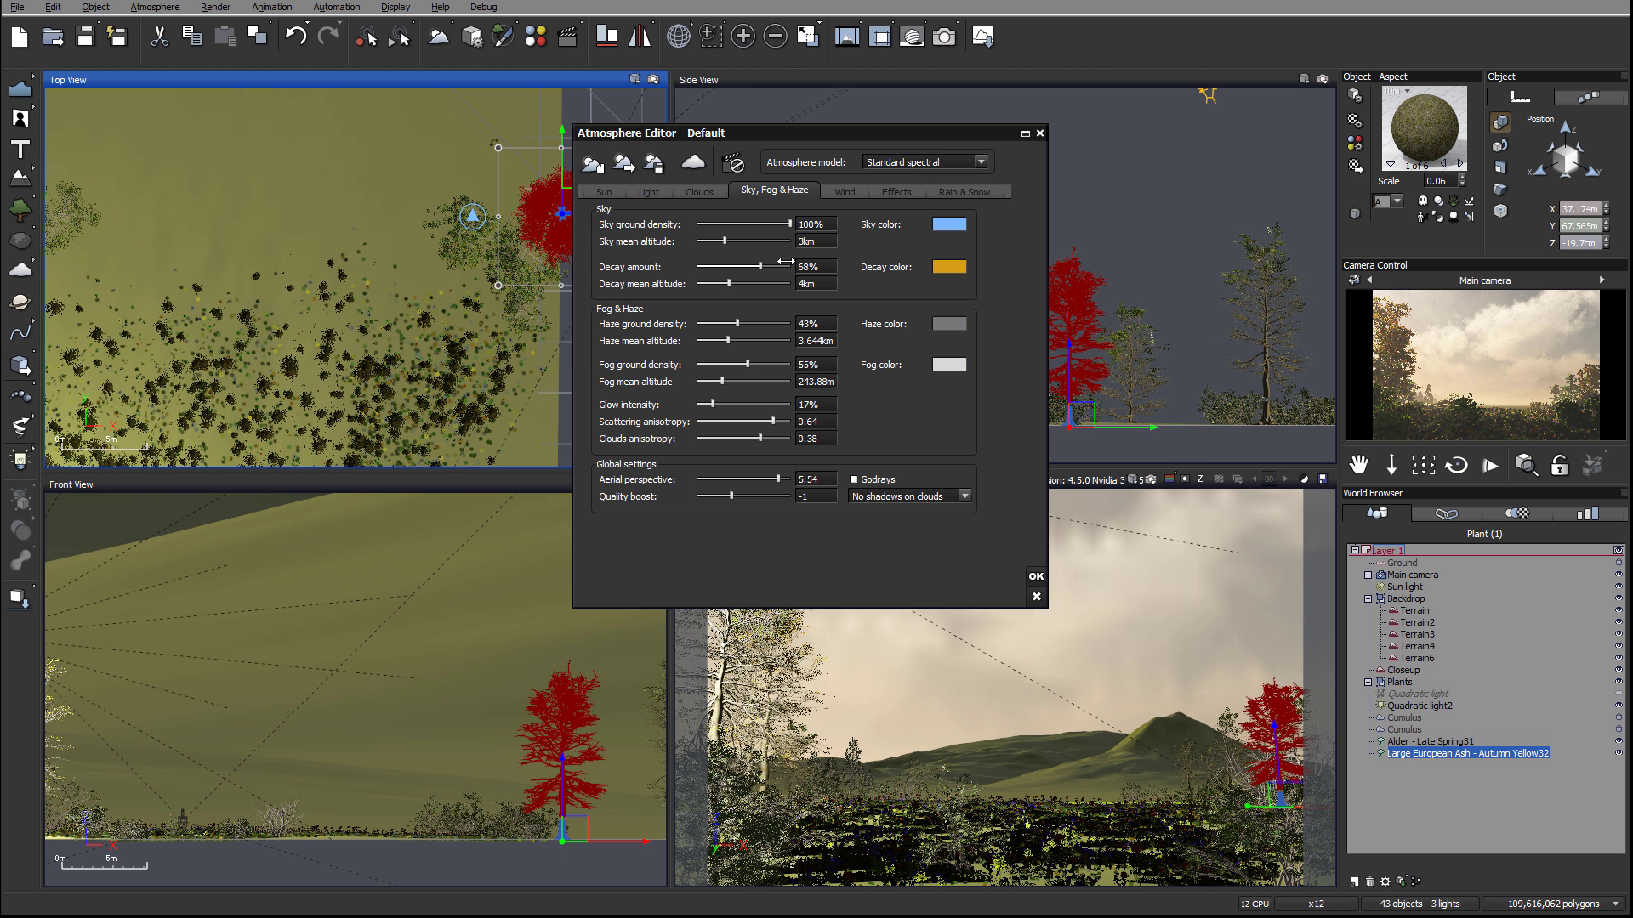
pyautogui.click(1560, 421)
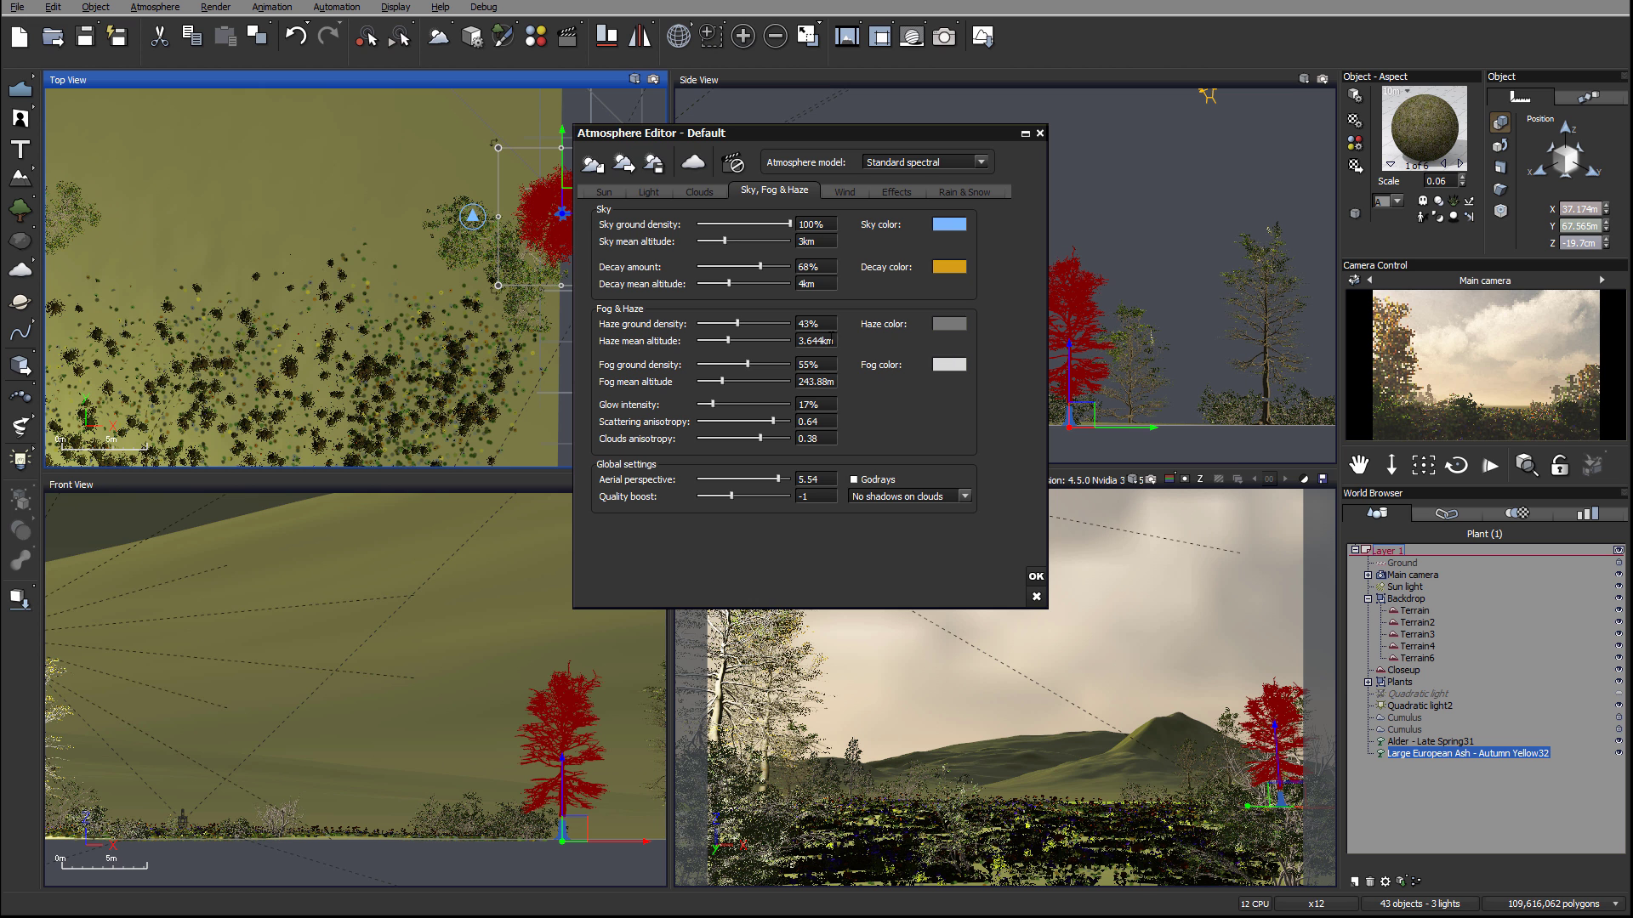
# Step: Raise the atmosphere's quality boost to 0
pyautogui.moveTo(722, 499); pyautogui.dragTo(741, 496)
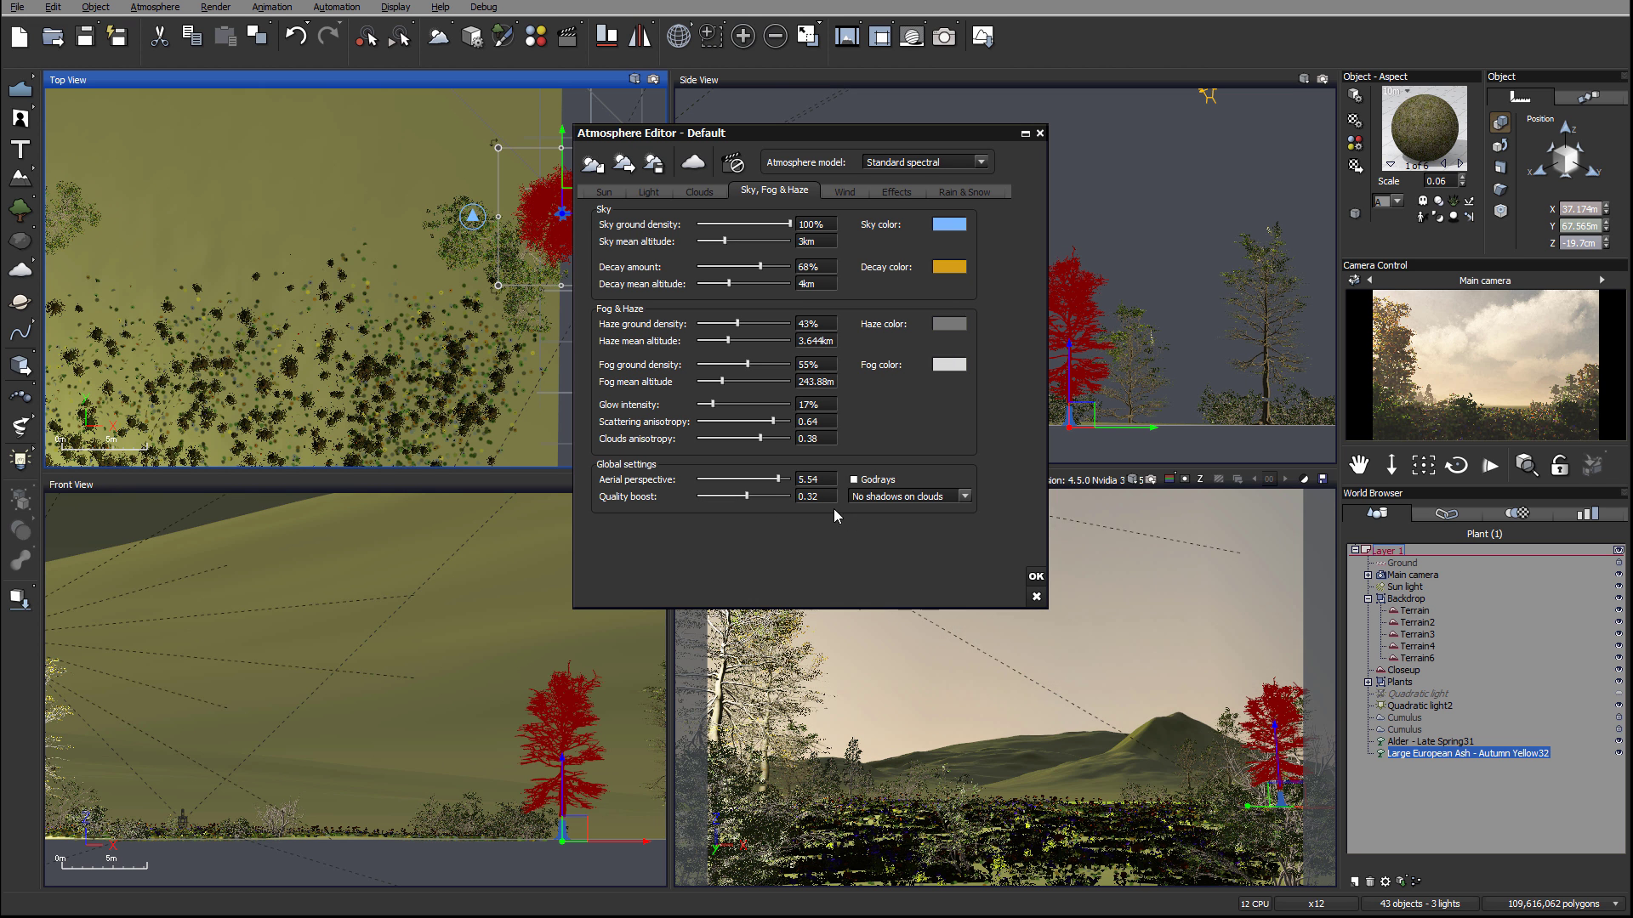
pyautogui.click(801, 498)
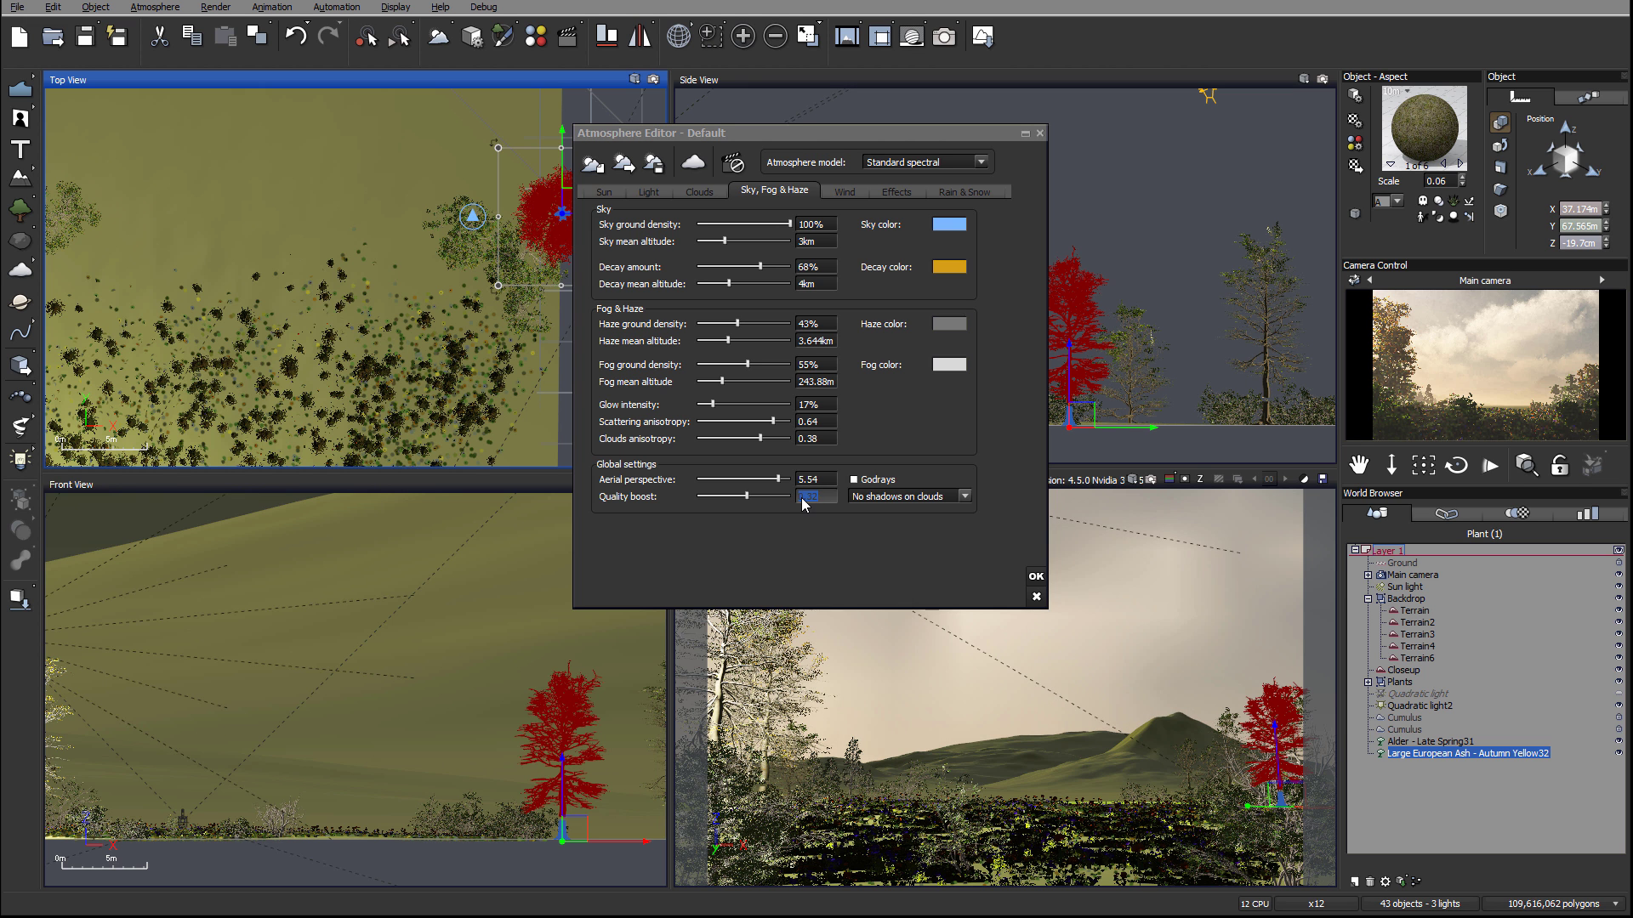
pyautogui.write('0')
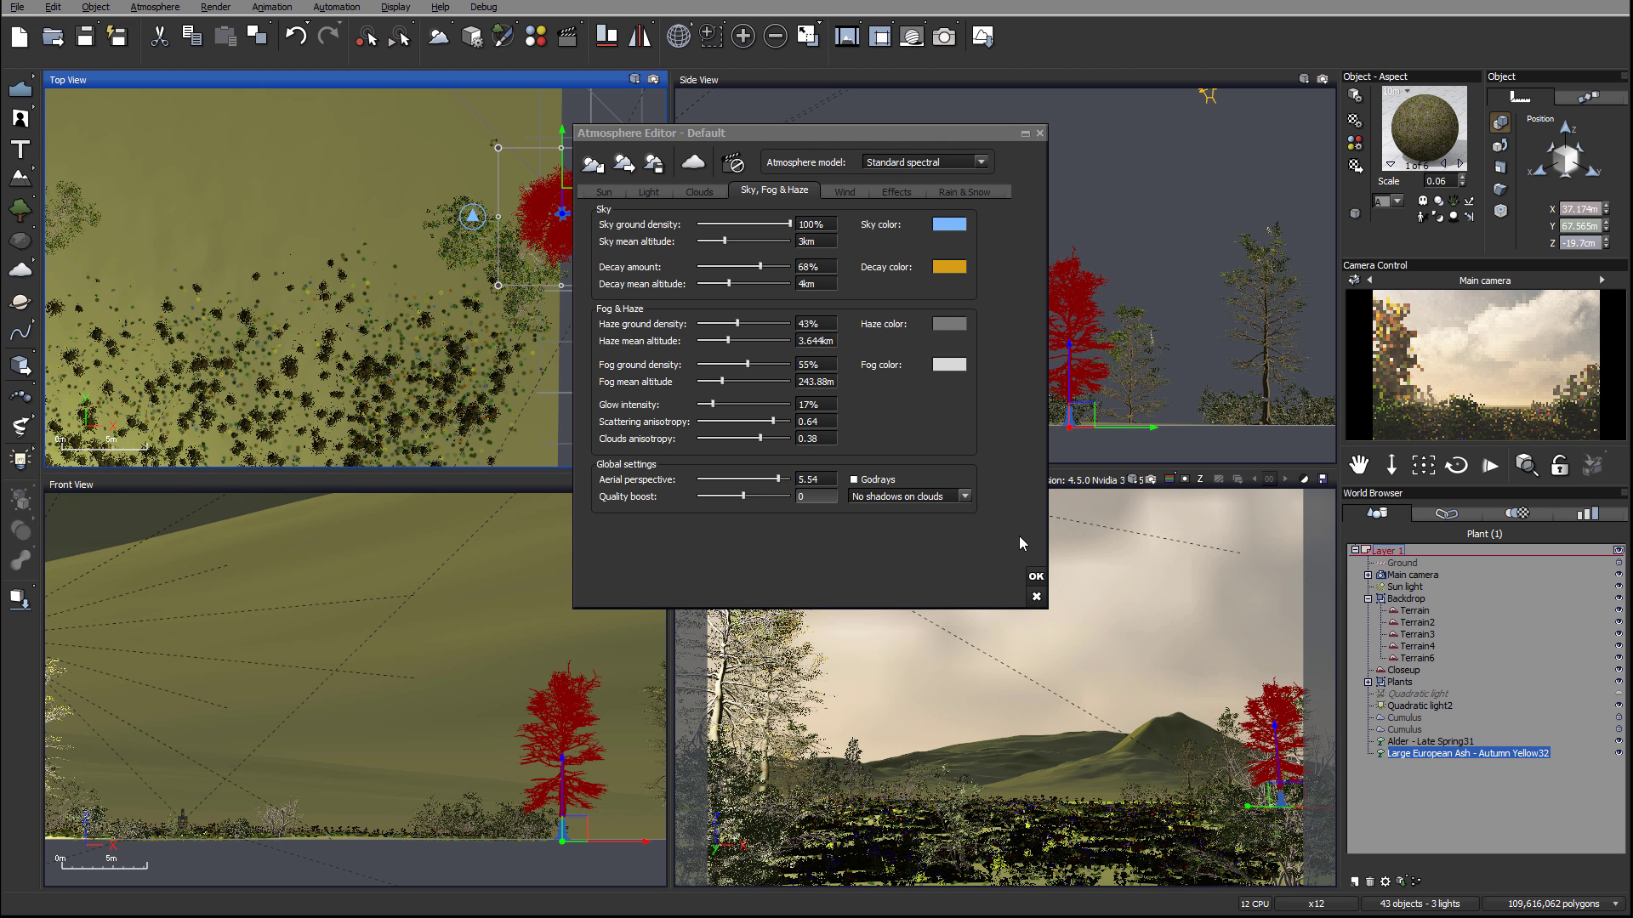
# Step: Review the cloud layer settings and accept the atmosphere changes
pyautogui.click(682, 191)
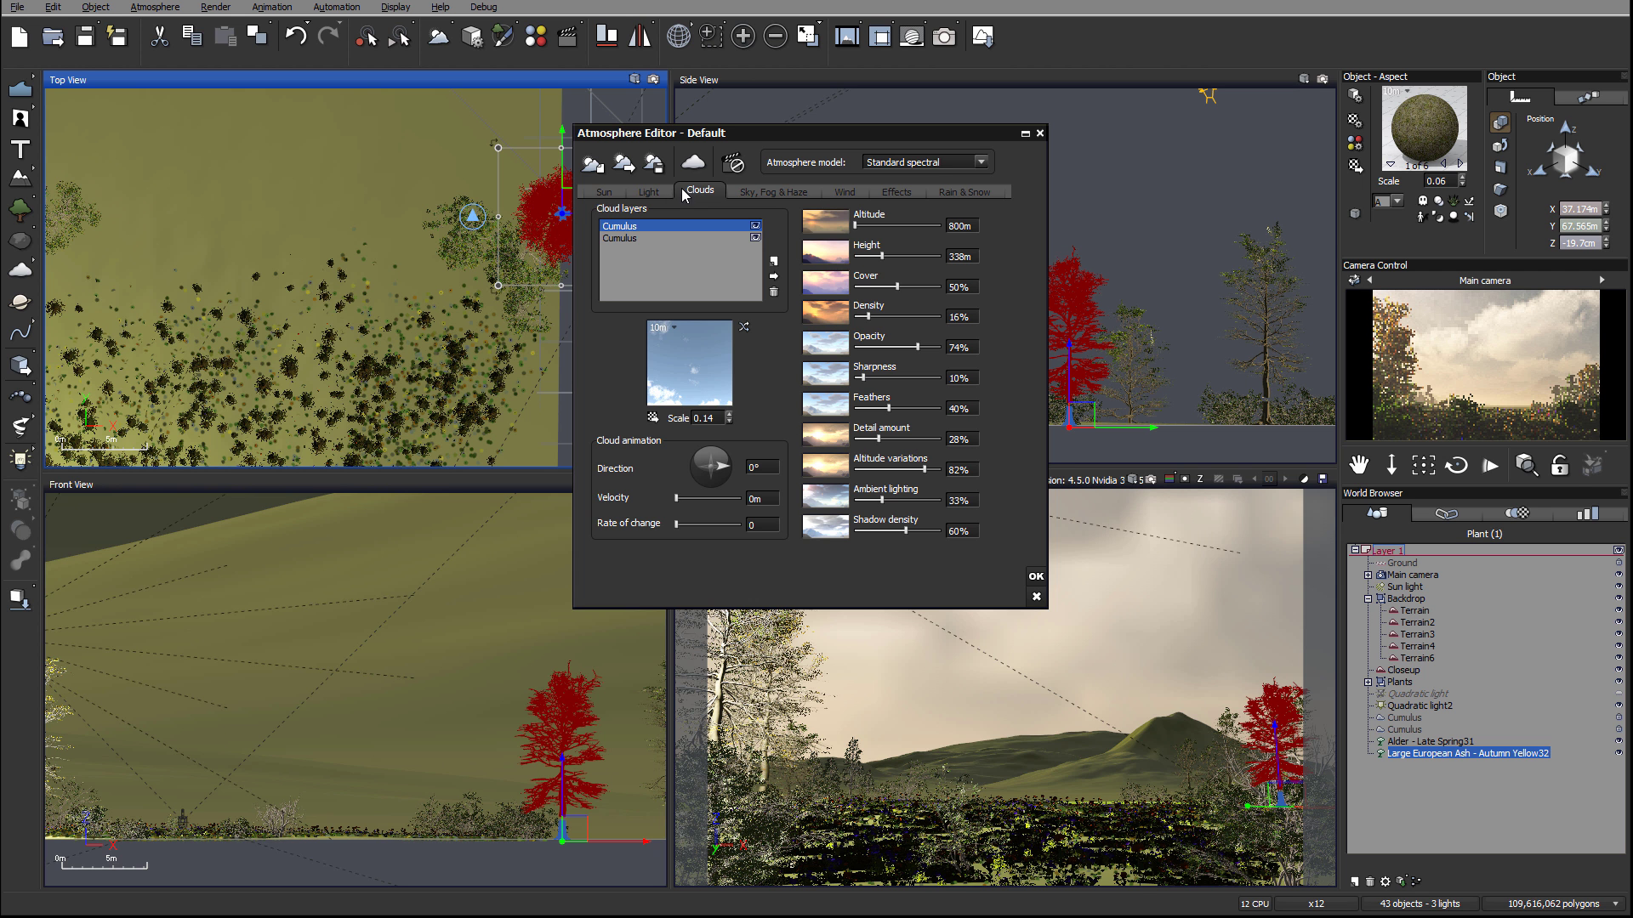
pyautogui.click(1035, 576)
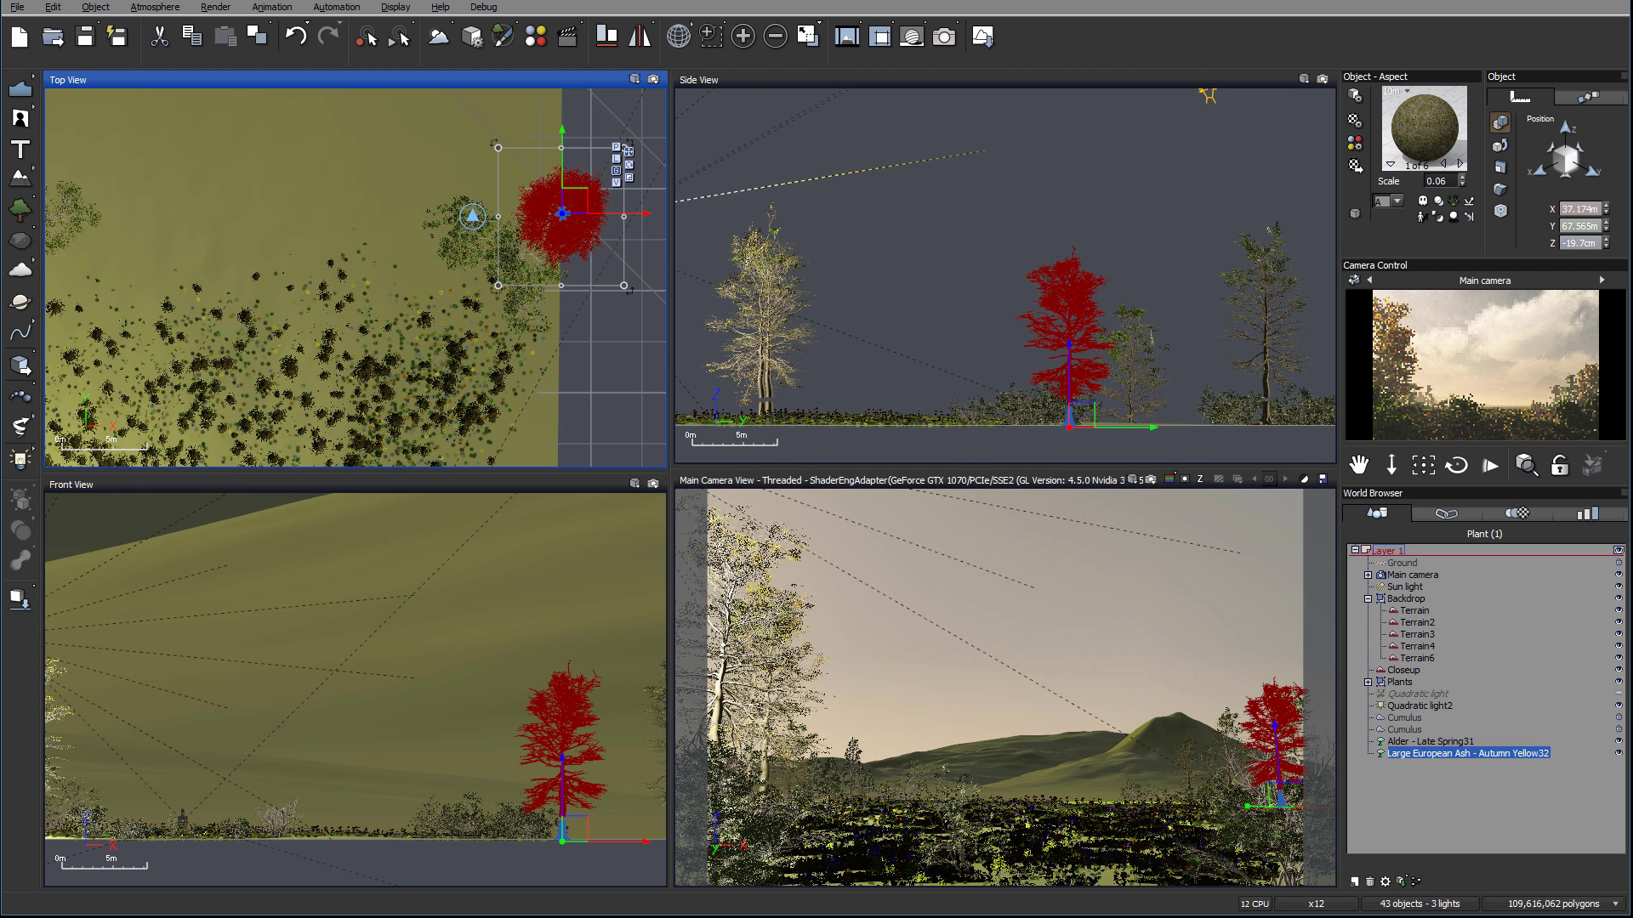
# Step: Render the scene with the Final quality preset at 1600x1067 and accept the post-render options as they are
pyautogui.click(939, 37)
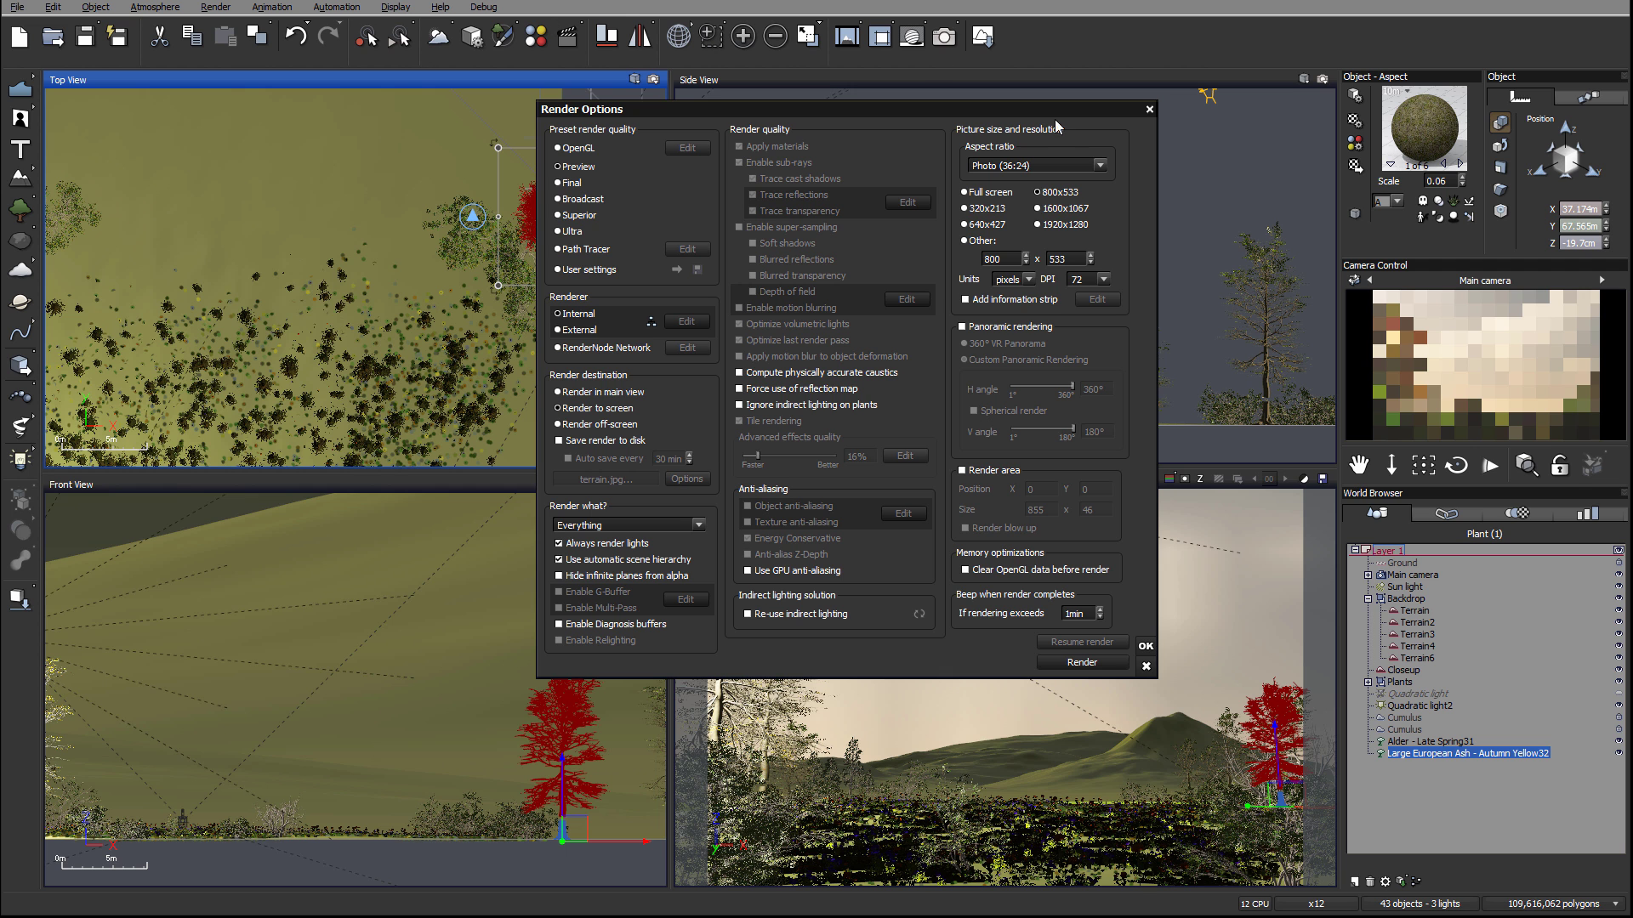
pyautogui.click(1053, 208)
pyautogui.click(567, 185)
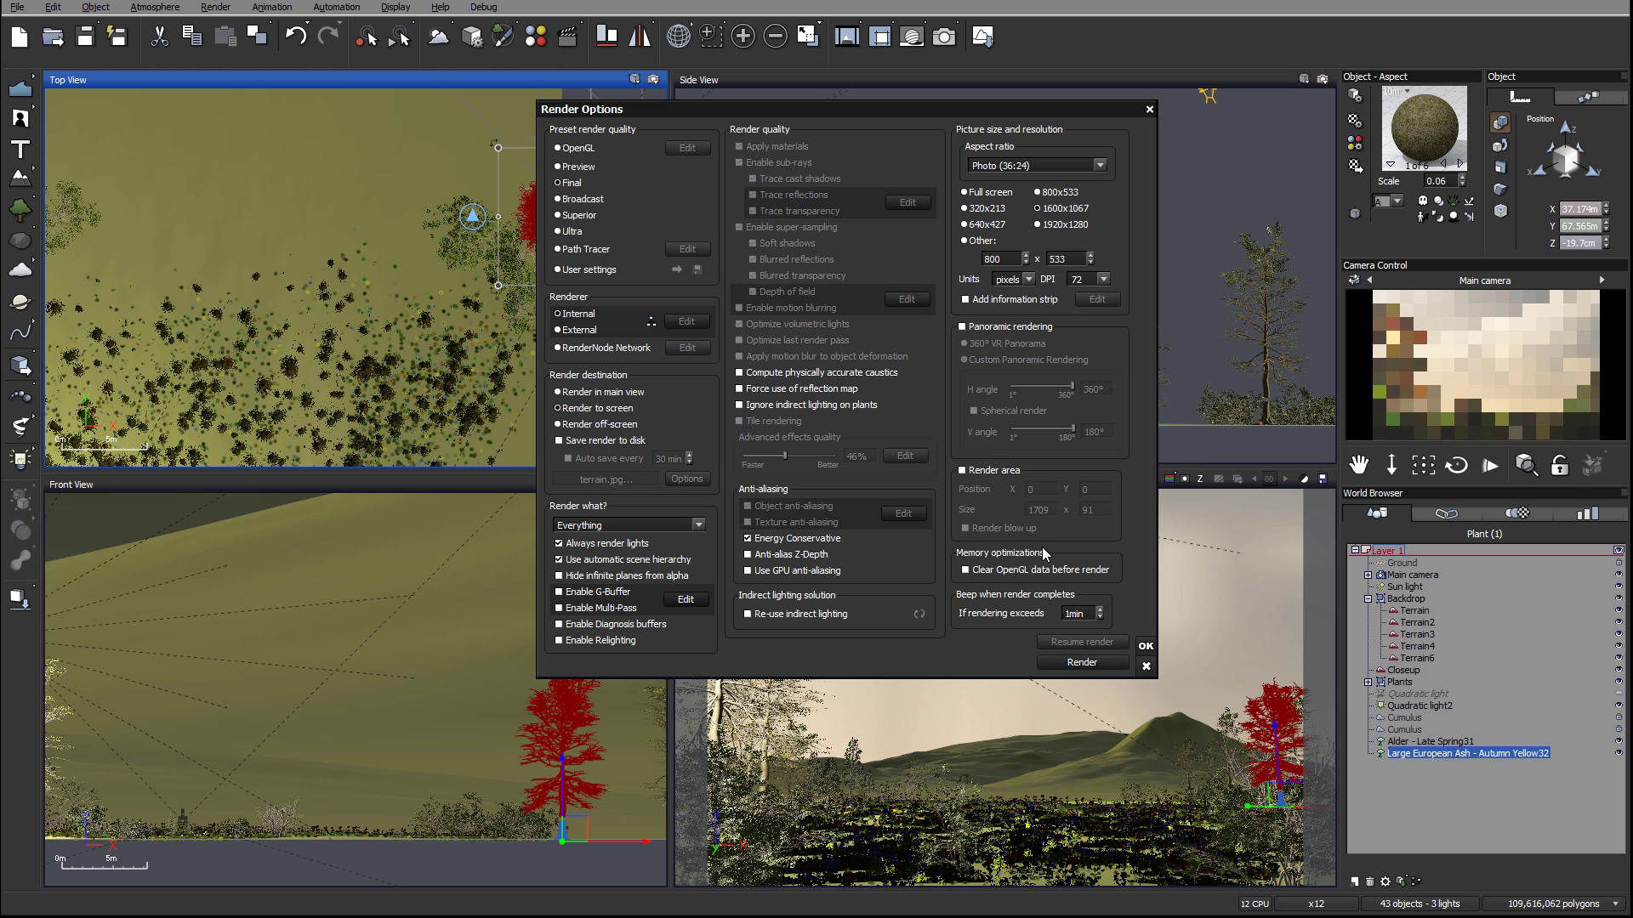
pyautogui.click(1108, 665)
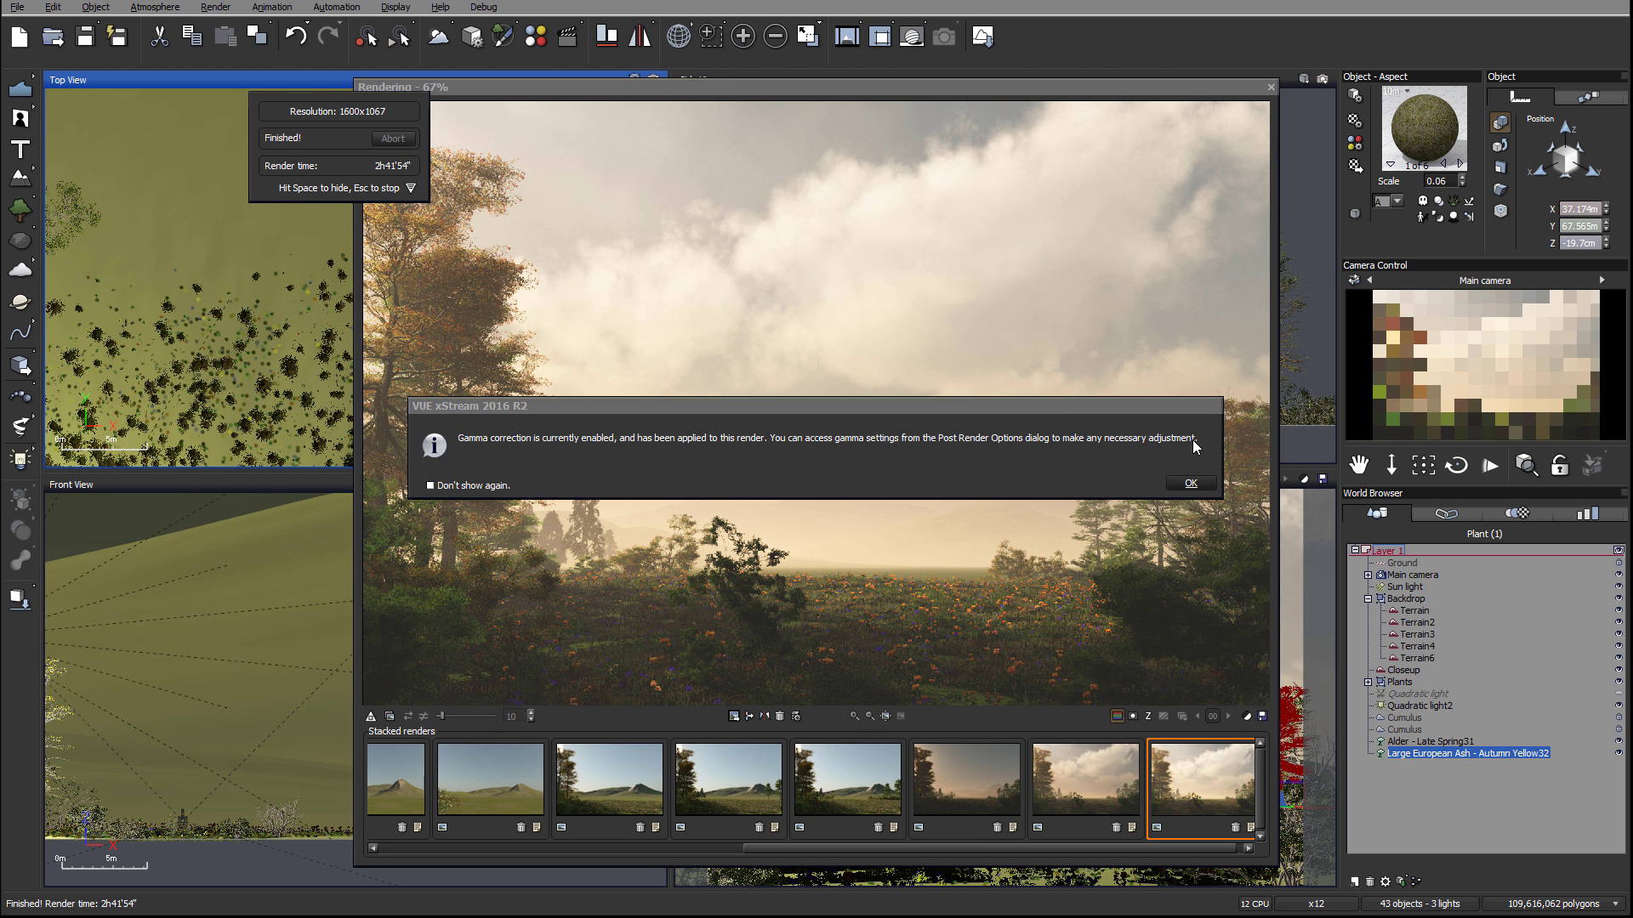
pyautogui.click(1191, 483)
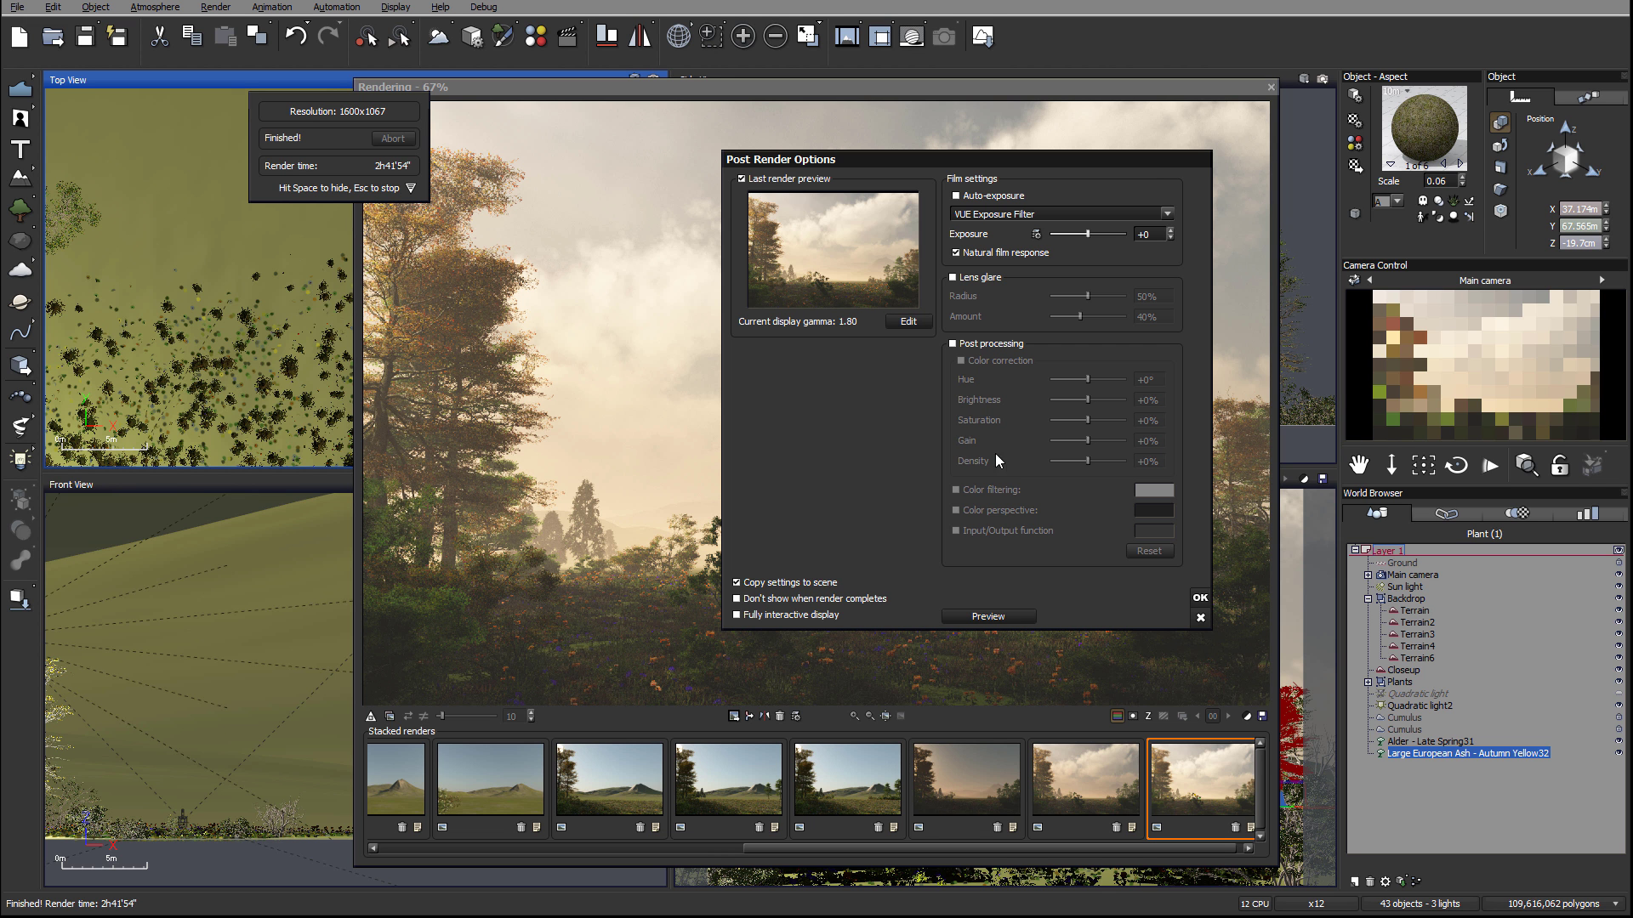
pyautogui.click(1198, 597)
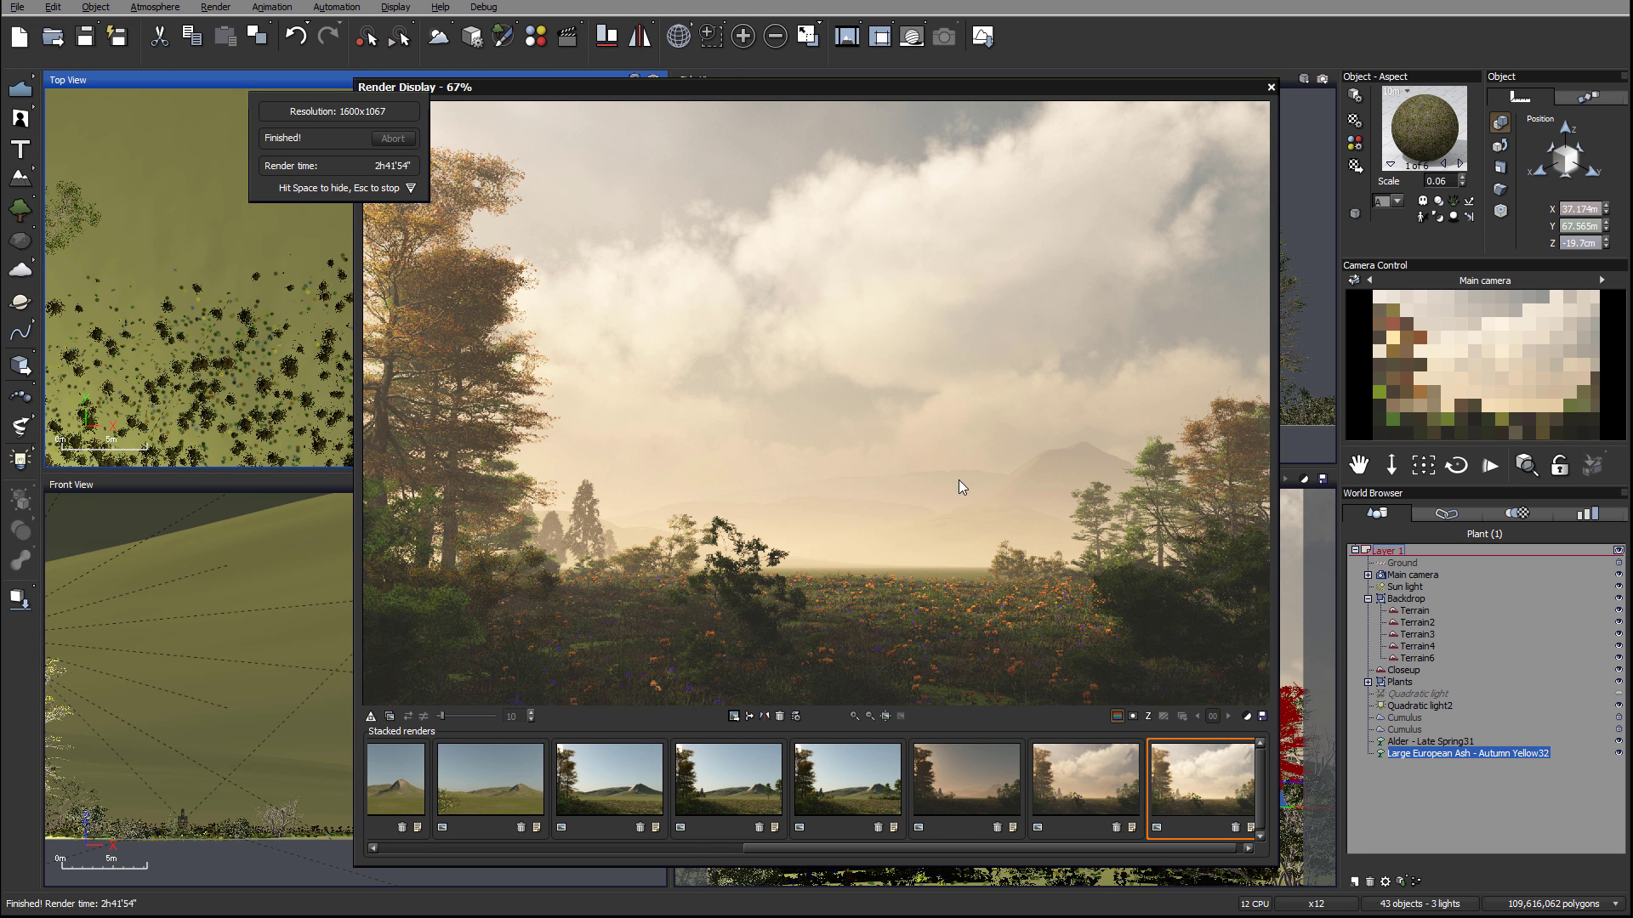